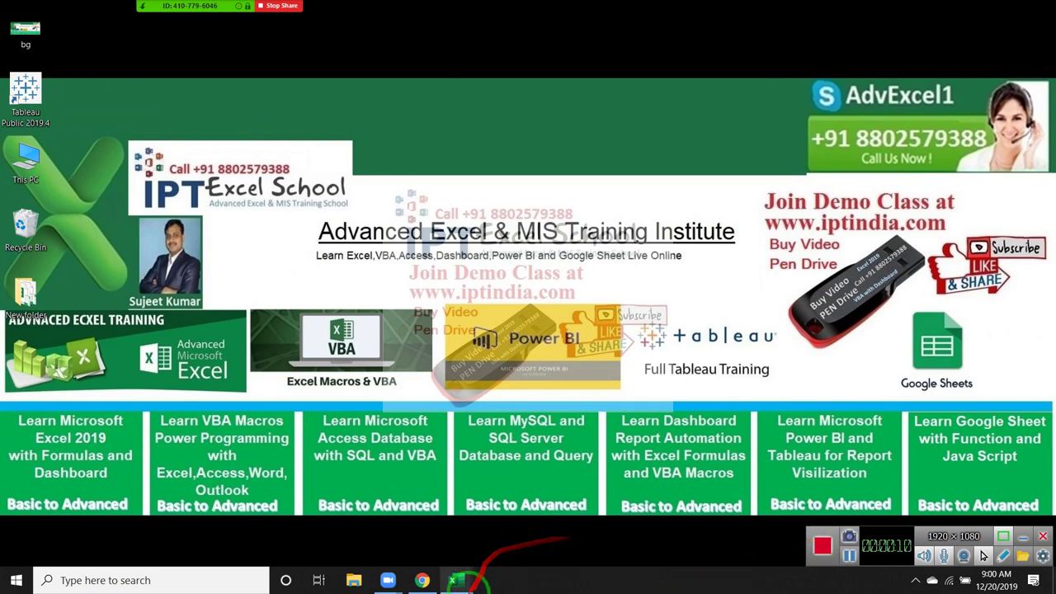
- Bring the Excel workbook showing the Data sheet forward from the taskbar
click(463, 580)
click(493, 558)
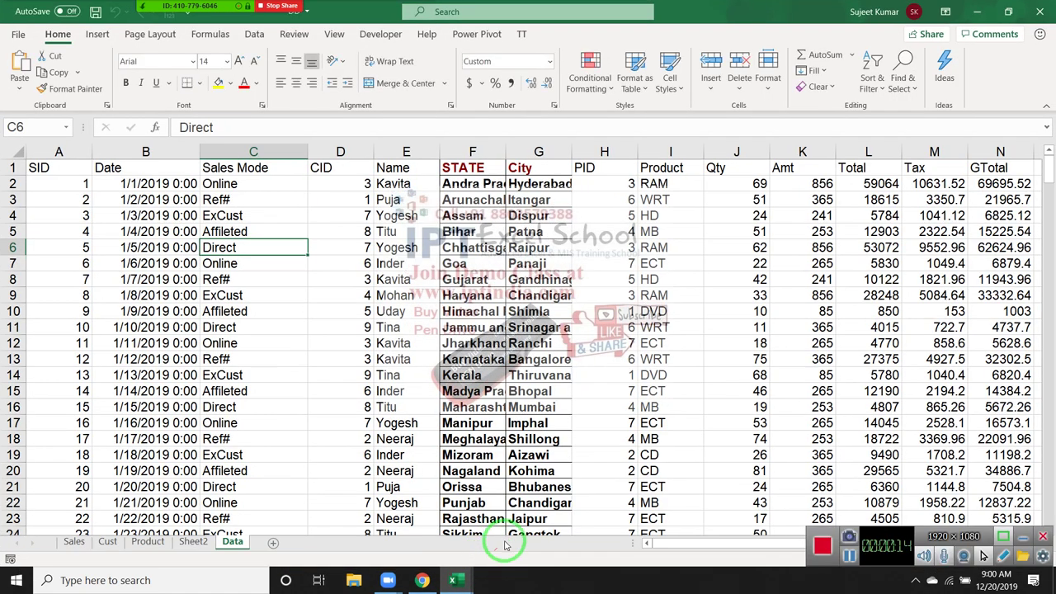
- Format the Date column B as d-mmm-yy dates, such as 1-Jan-19
click(163, 151)
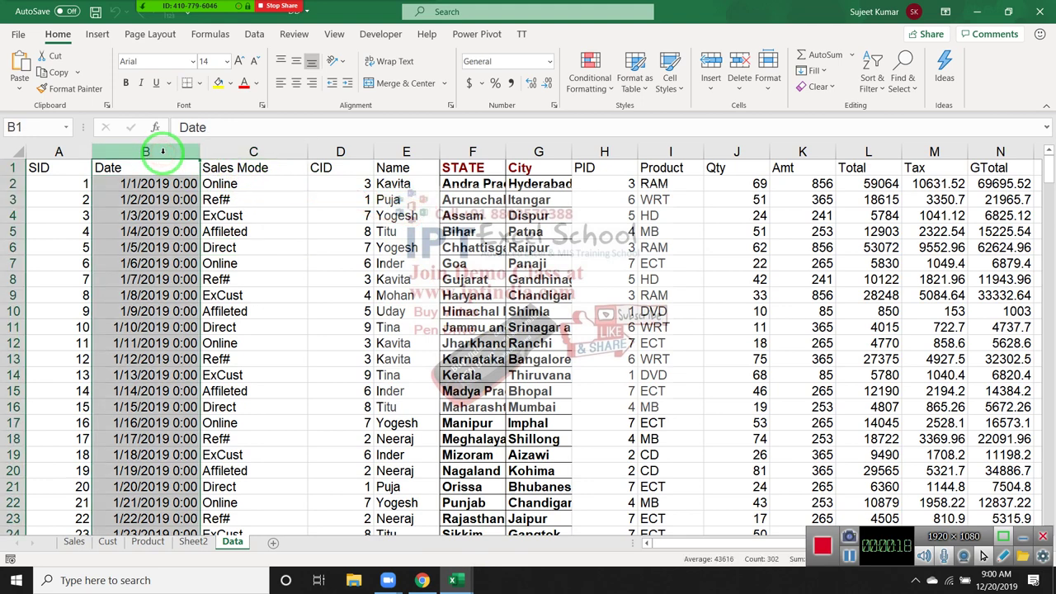
key(ctrl+shift+3)
drag(169, 183, 174, 171)
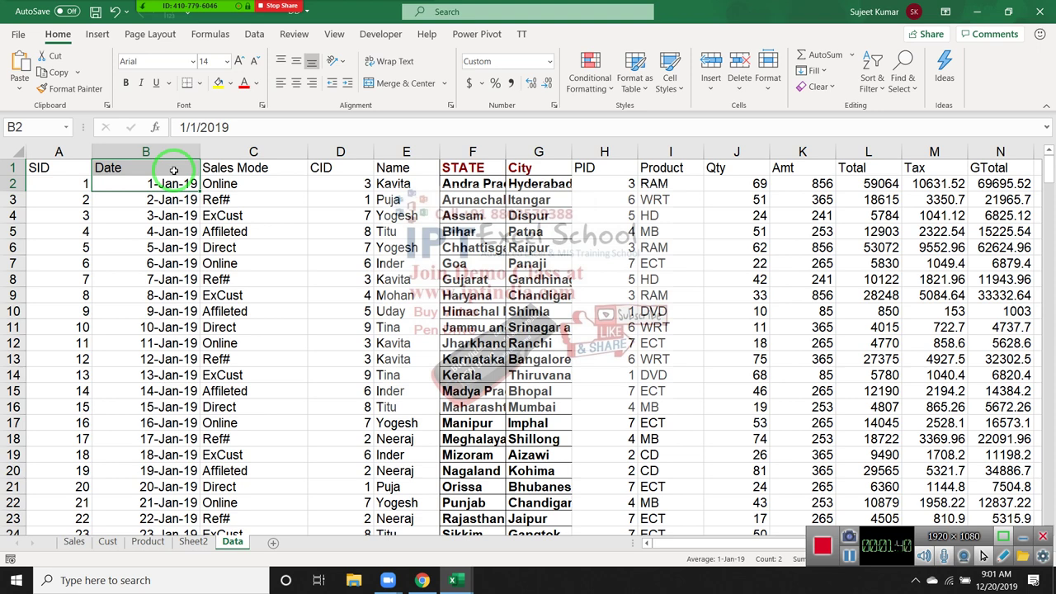
- Highlight the top 10 values in the Qty column J with the default pink fill
click(528, 199)
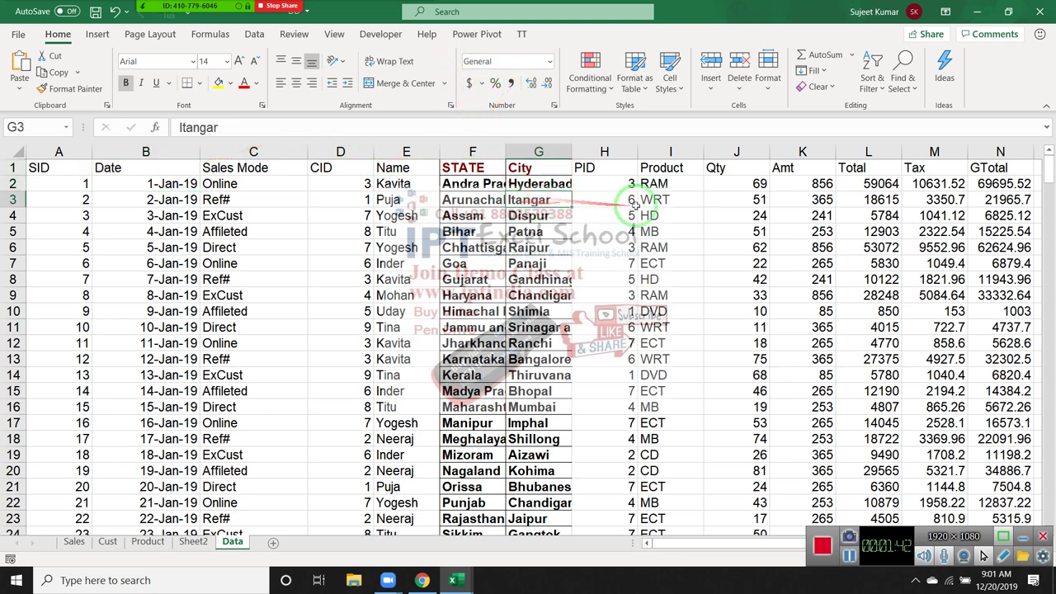
click(685, 199)
click(714, 183)
click(719, 165)
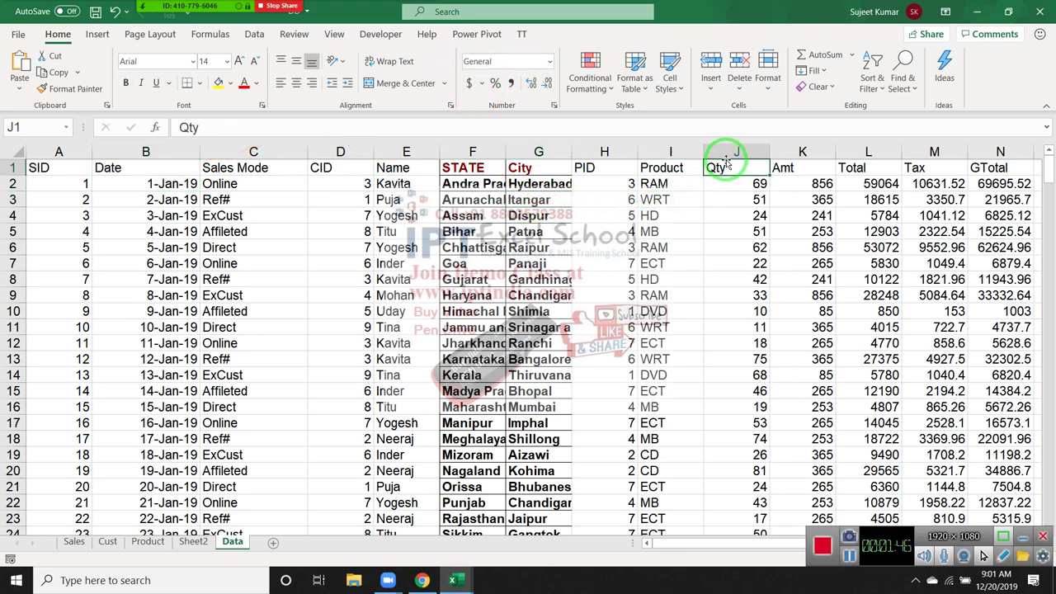
click(726, 156)
click(599, 88)
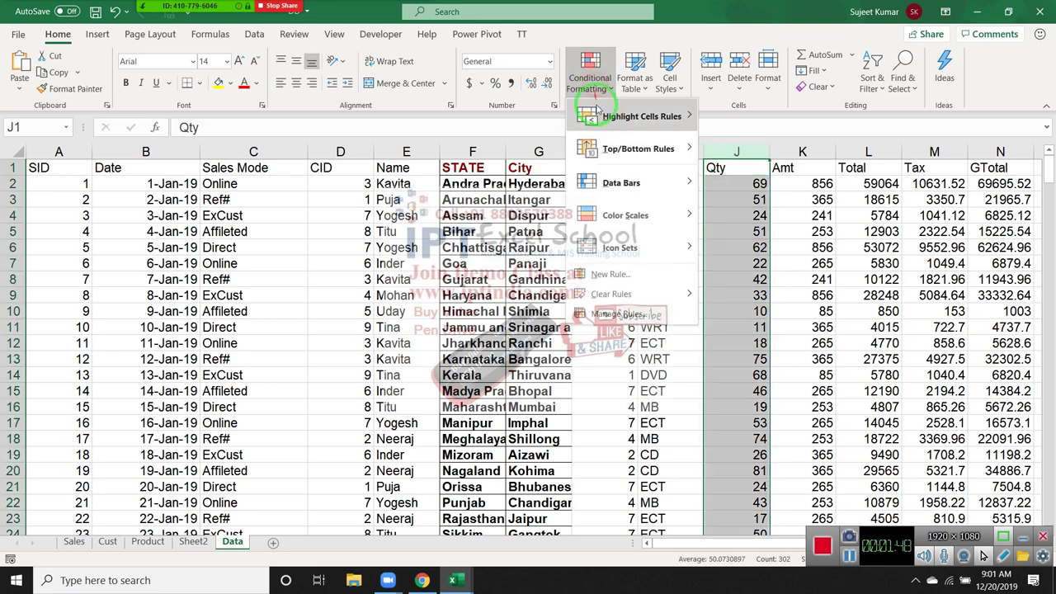
mouse_move(619, 190)
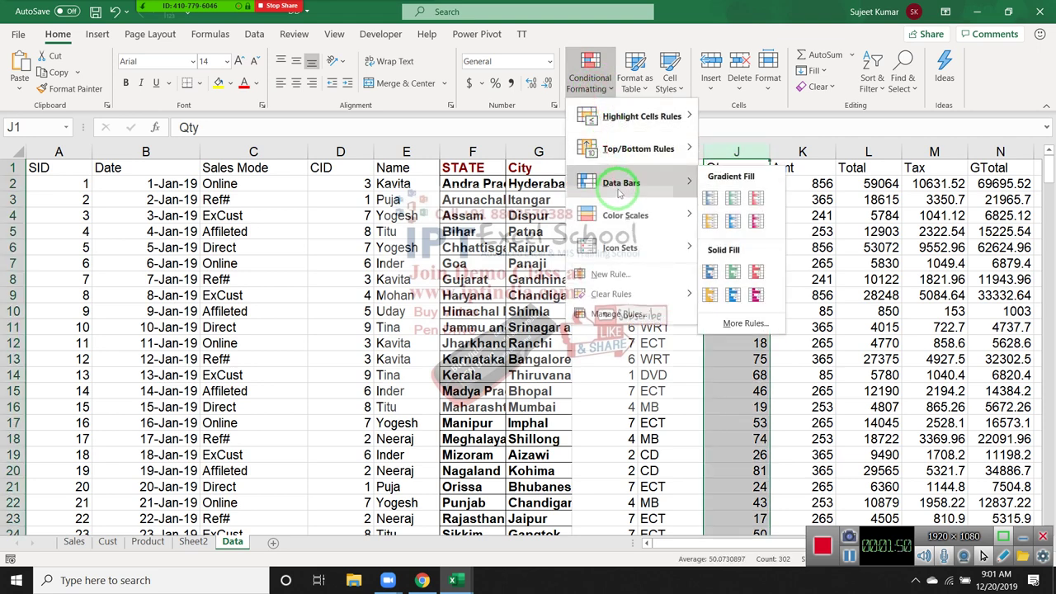
mouse_move(652, 159)
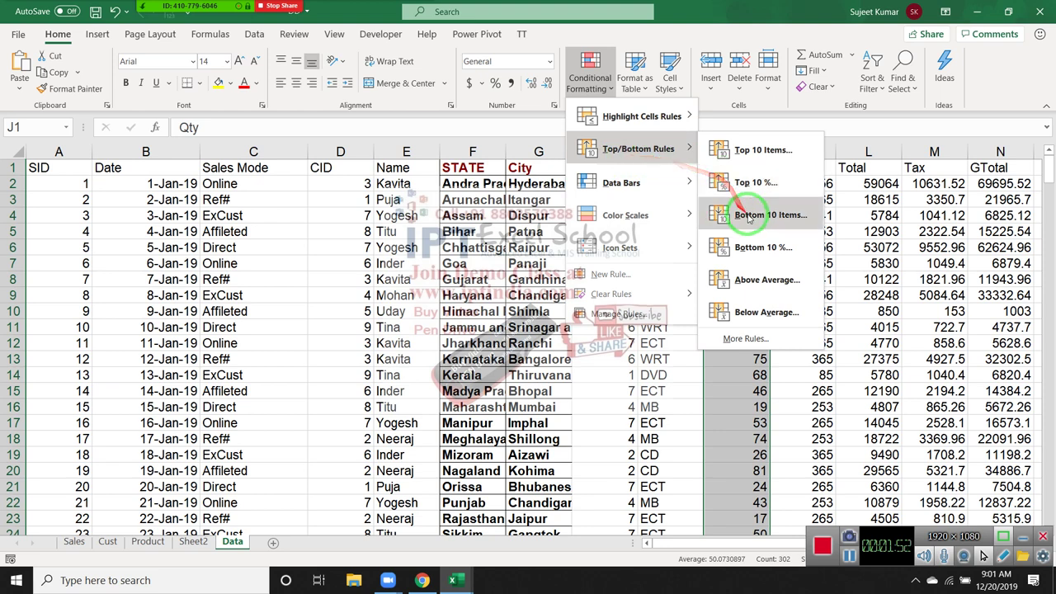
click(742, 149)
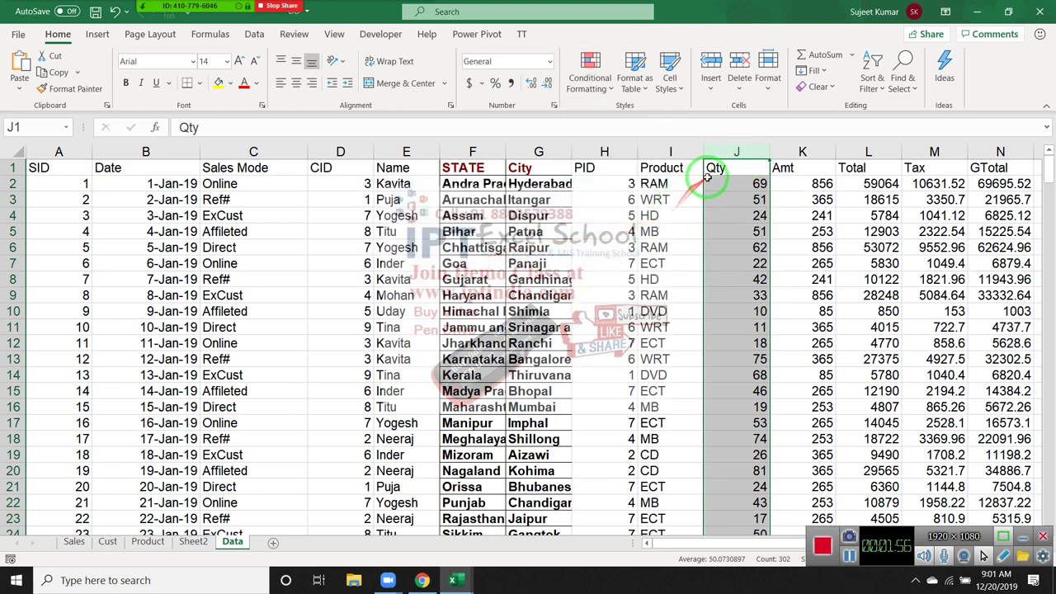
click(714, 168)
key(ctrl+shift+l)
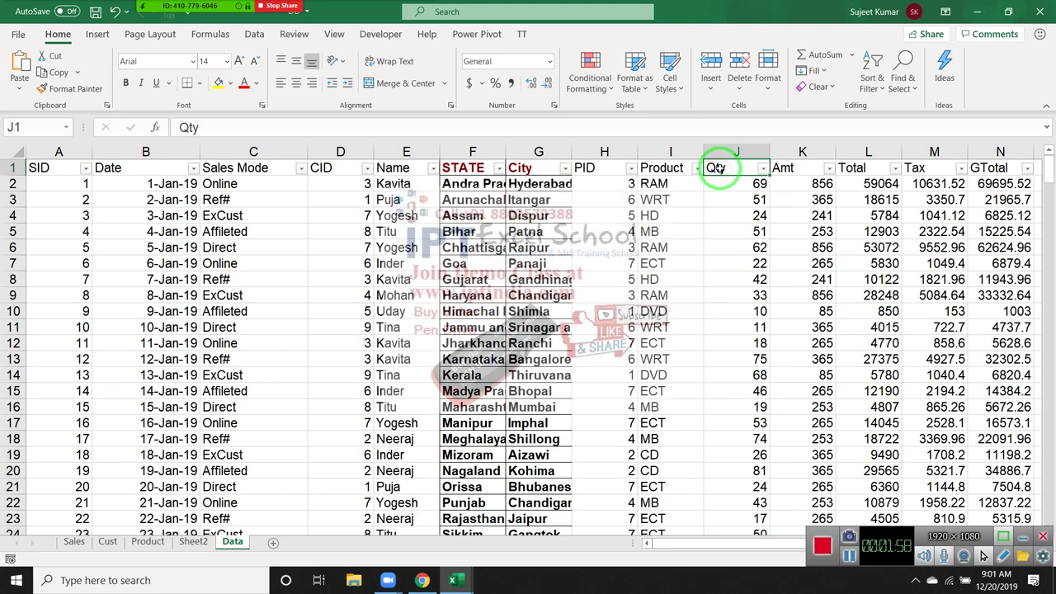
click(761, 167)
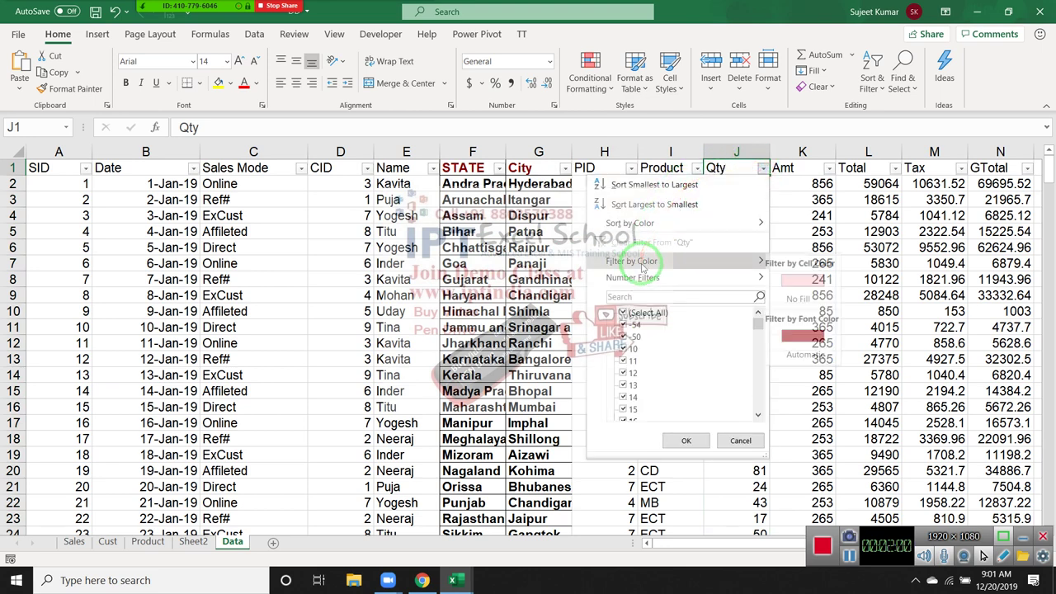
mouse_move(656, 261)
click(808, 345)
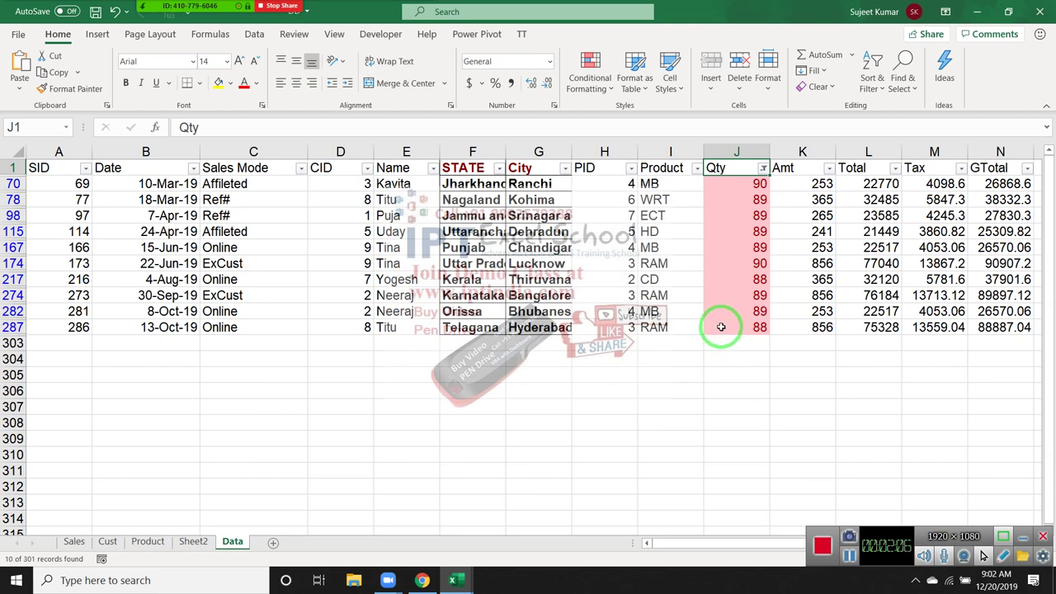
key(ctrl+shift+l)
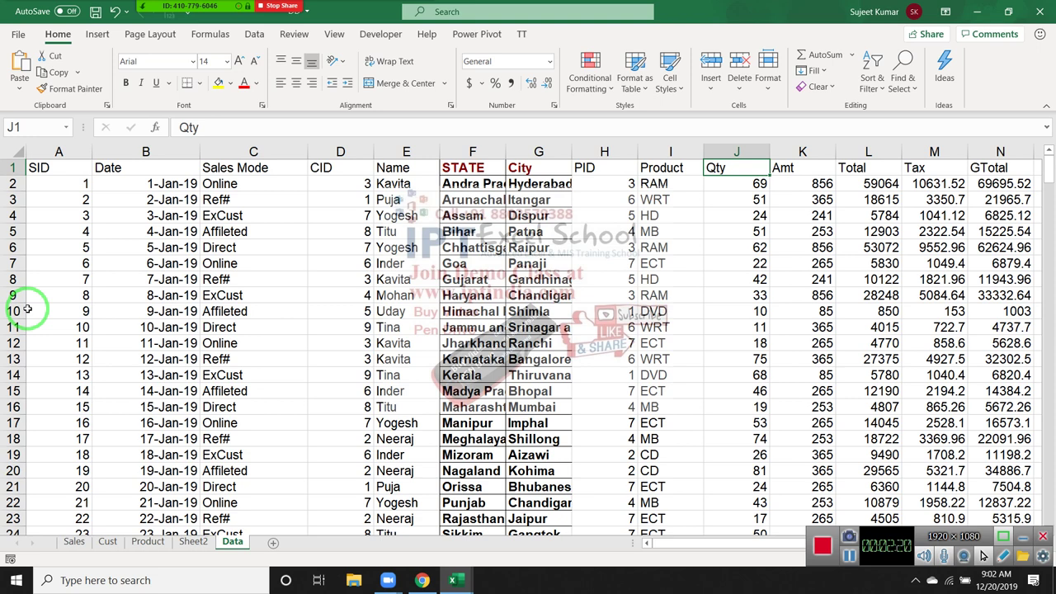
- Sort by Qty ascending, then descending, so the pink values 90 to 88 lead
click(829, 88)
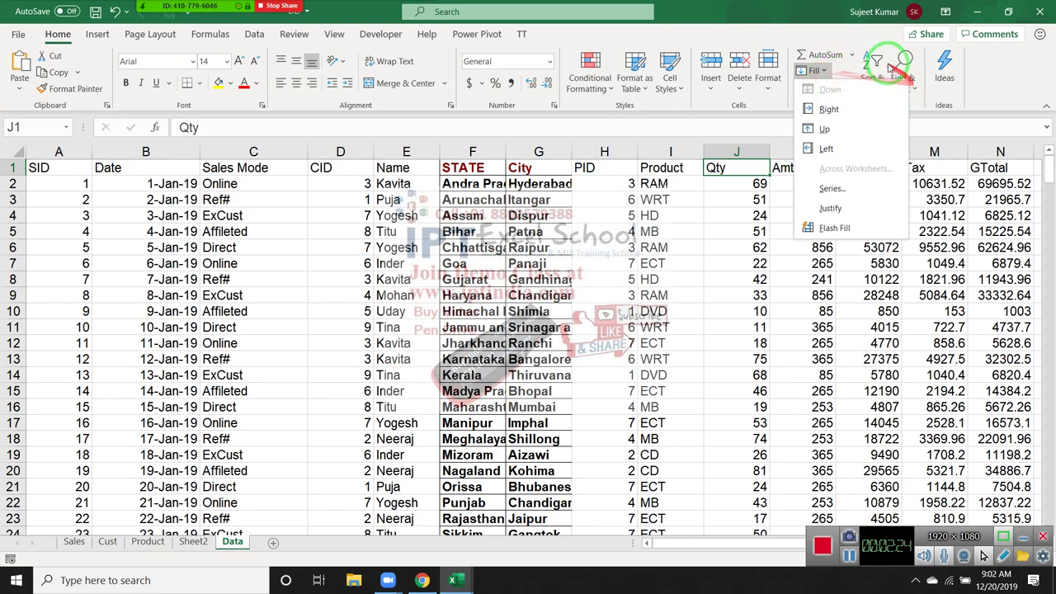
click(881, 66)
click(900, 108)
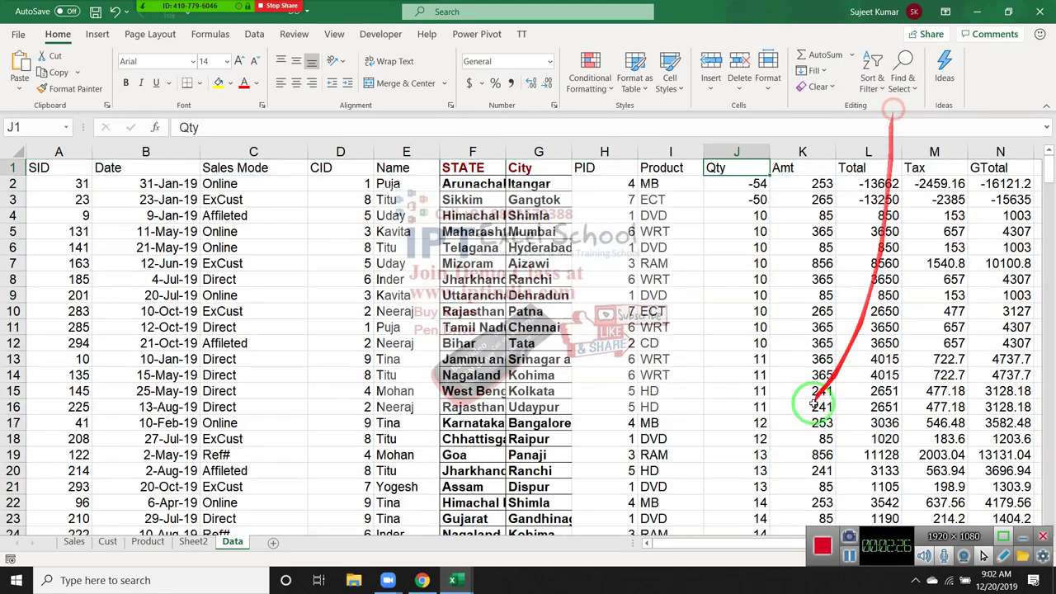
click(873, 68)
click(900, 128)
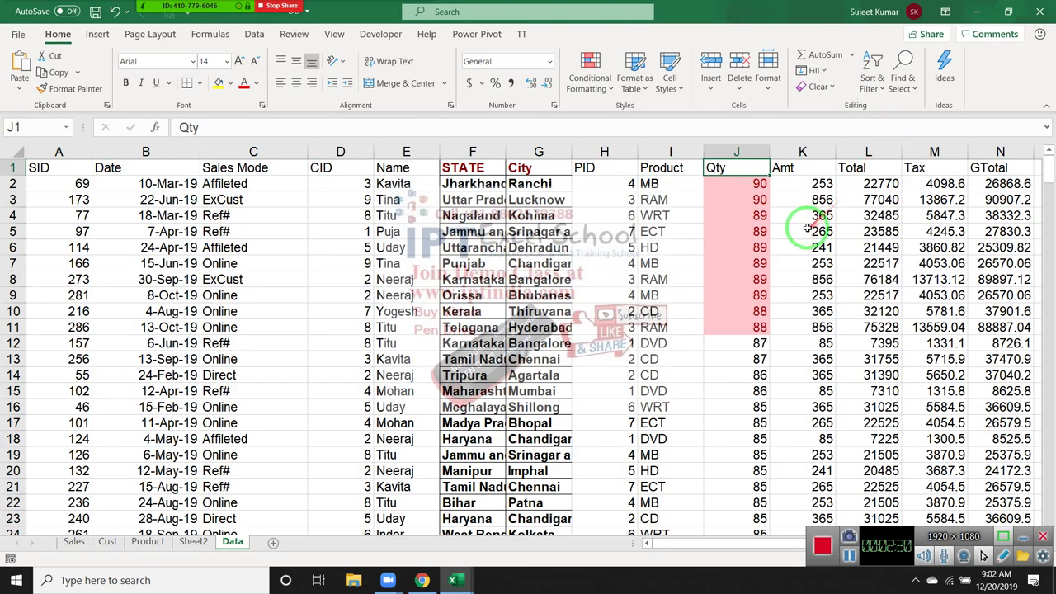
drag(749, 185, 753, 329)
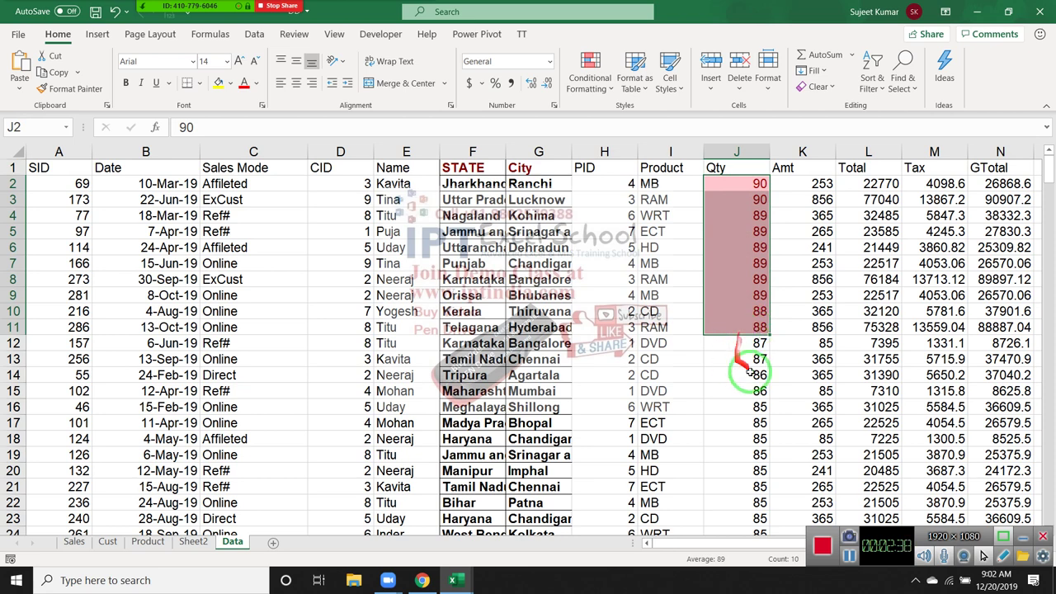
drag(755, 183, 719, 456)
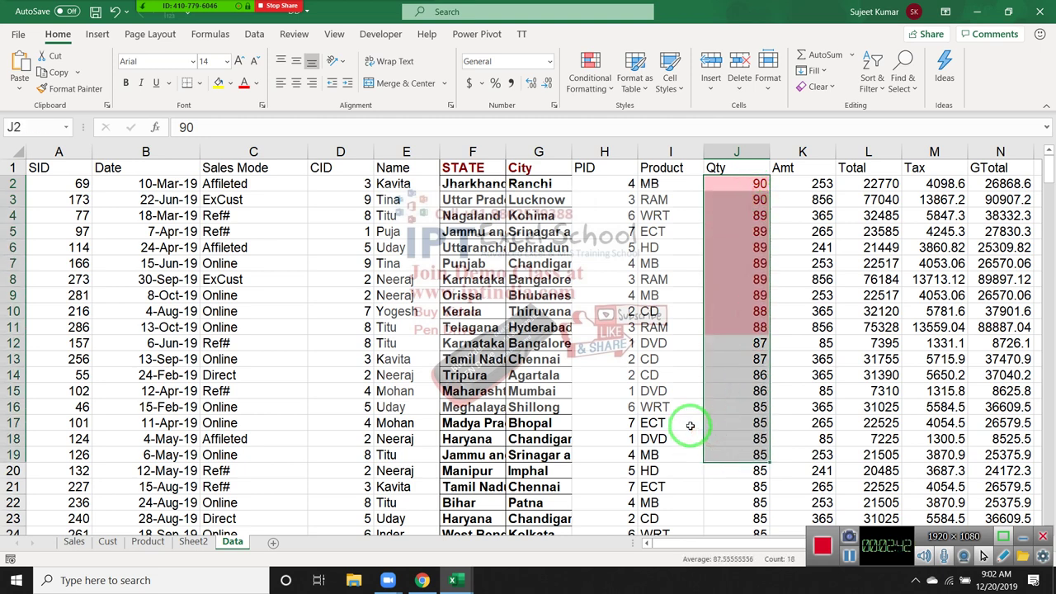
click(730, 299)
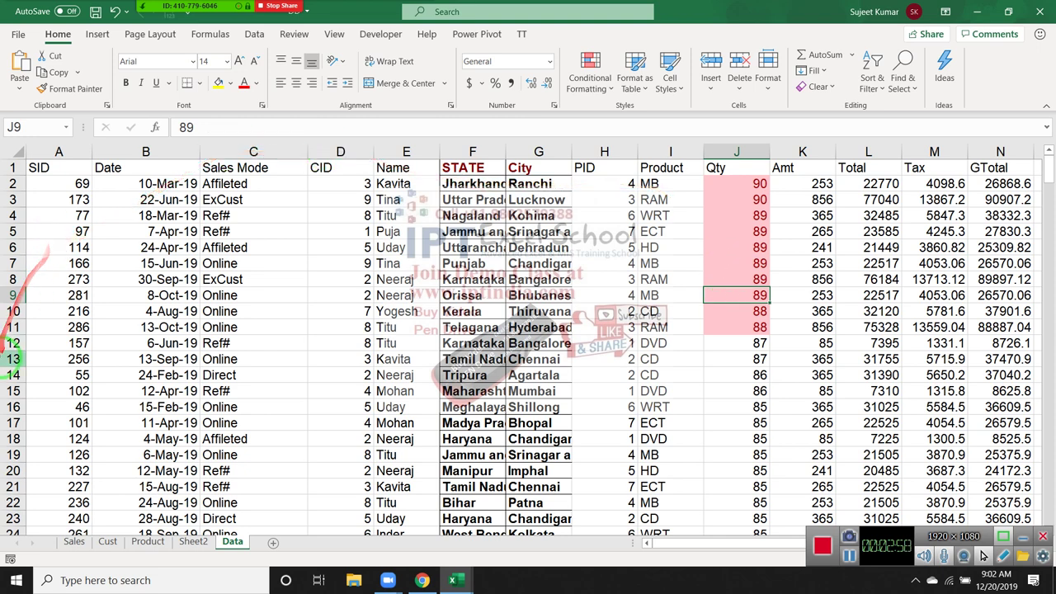
click(14, 359)
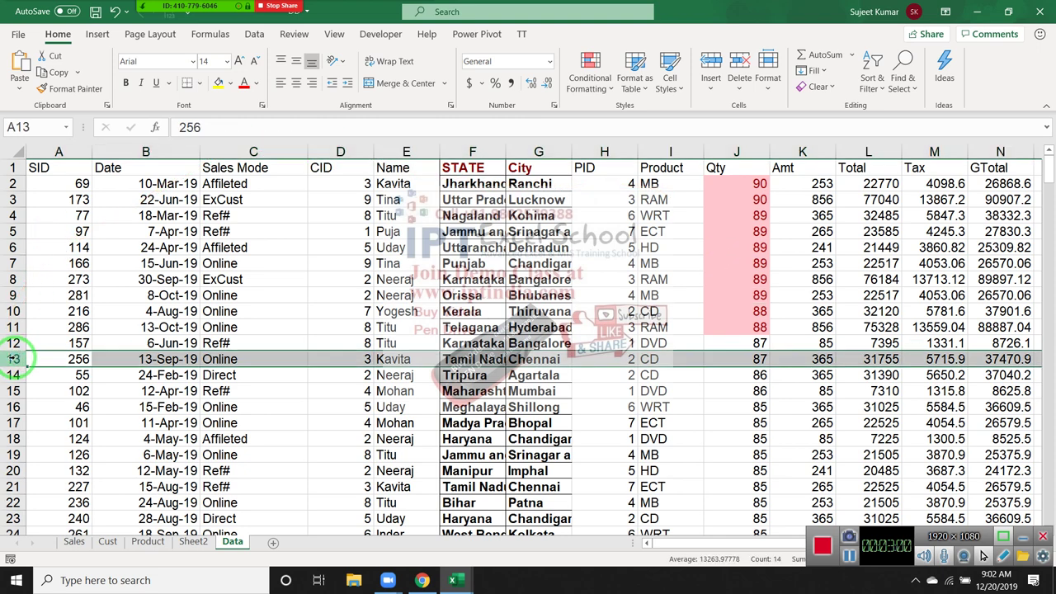
key(ctrl+shift+plus)
click(50, 423)
click(14, 360)
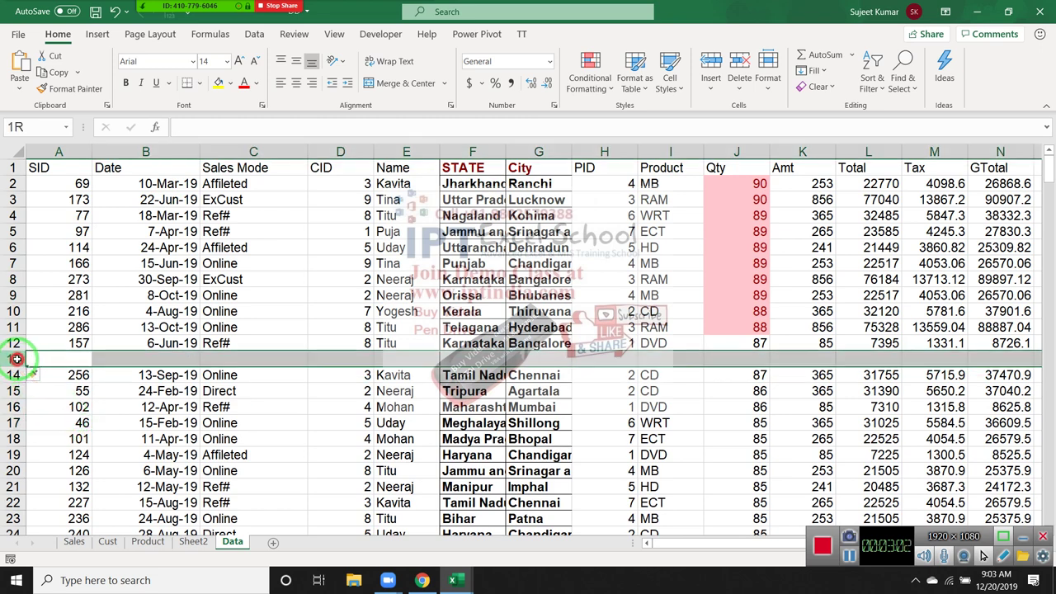
drag(45, 360, 533, 361)
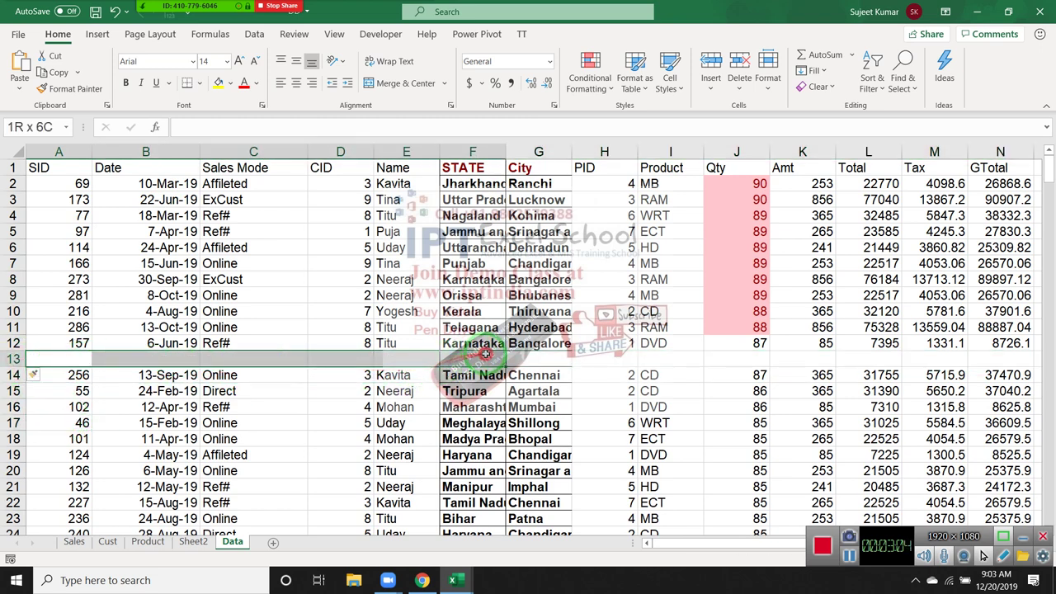
click(43, 167)
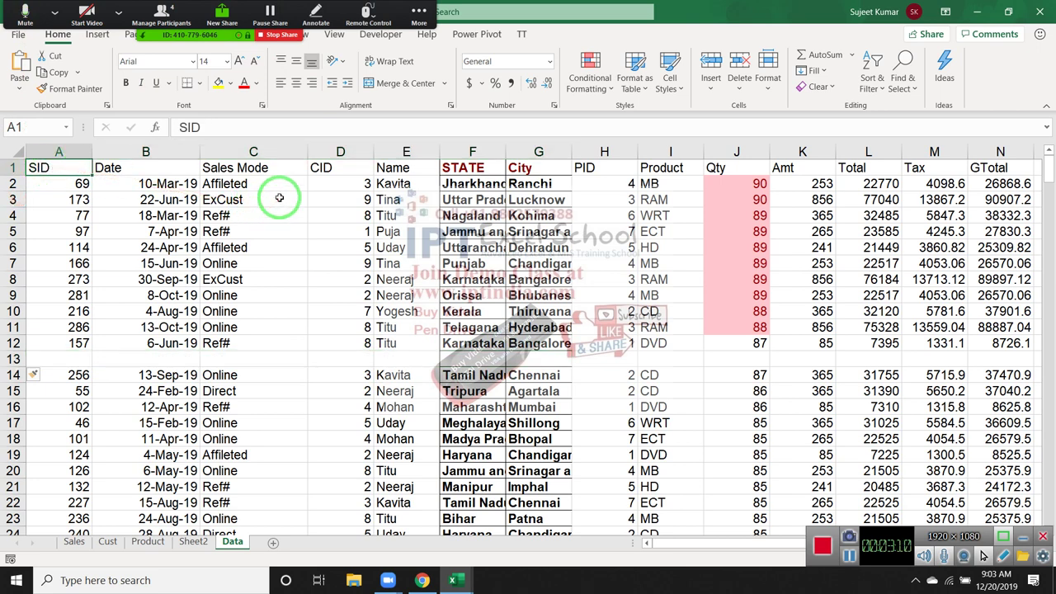
key(ctrl+shift+Right)
key(ctrl+shift+Down)
key(ctrl+Home)
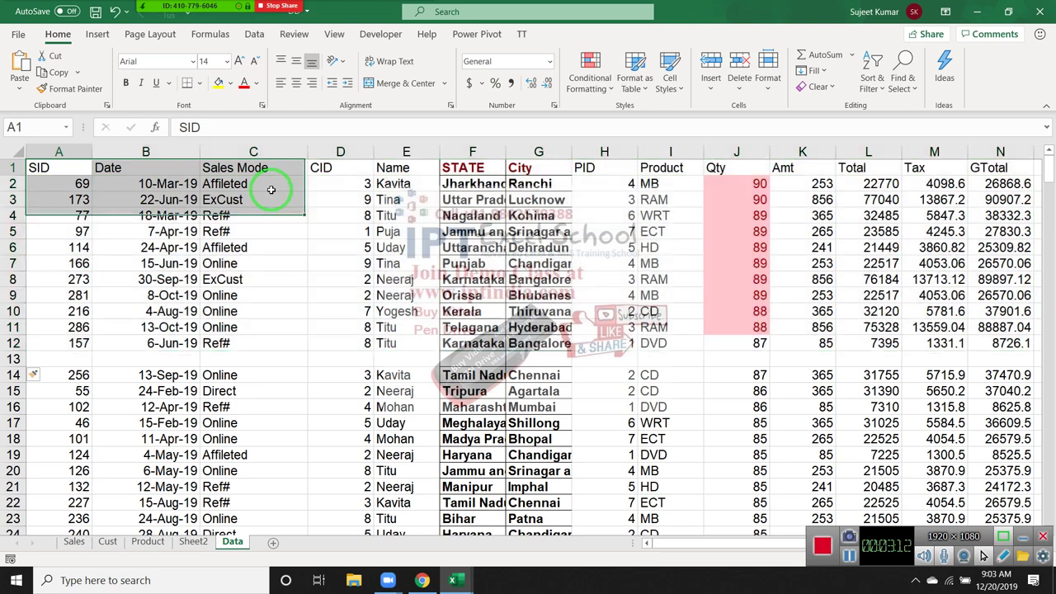
key(ctrl+a)
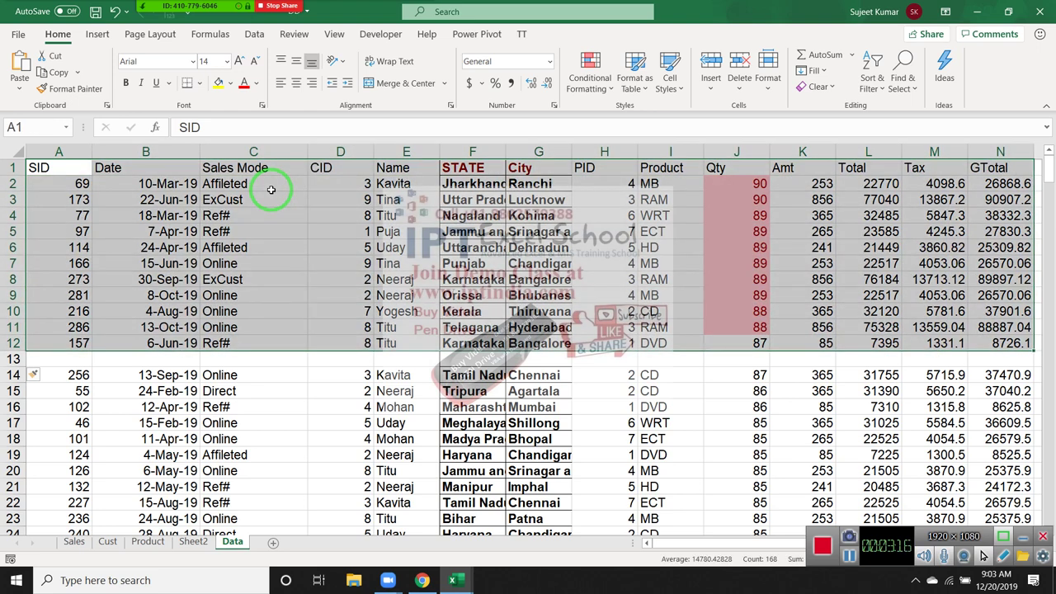
key(Down)
key(Down)
key(Down)
key(Down)
key(Down)
key(Down)
key(Down)
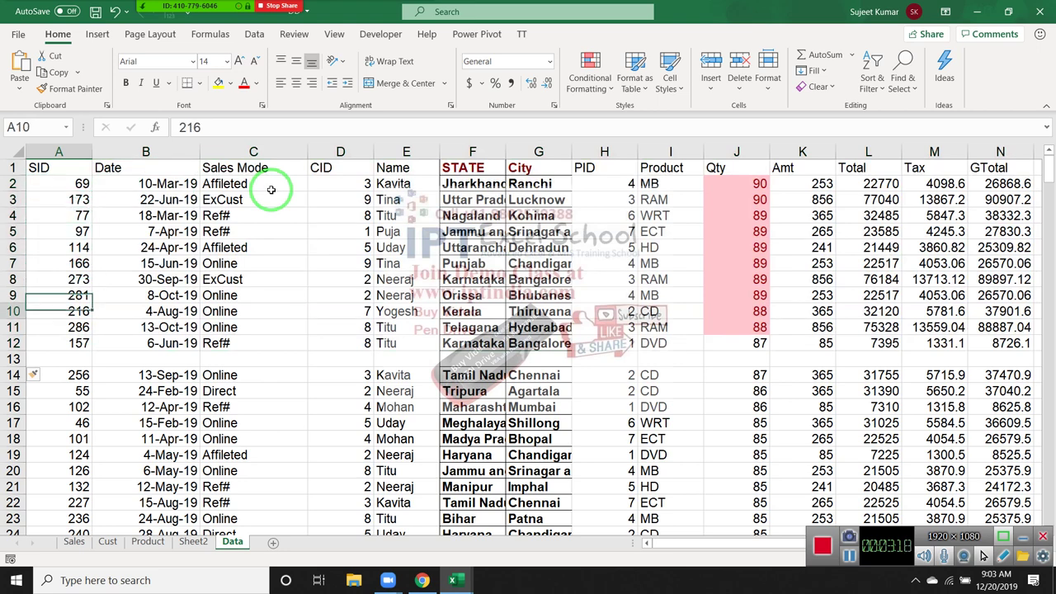
key(Down)
key(Down)
key(Down)
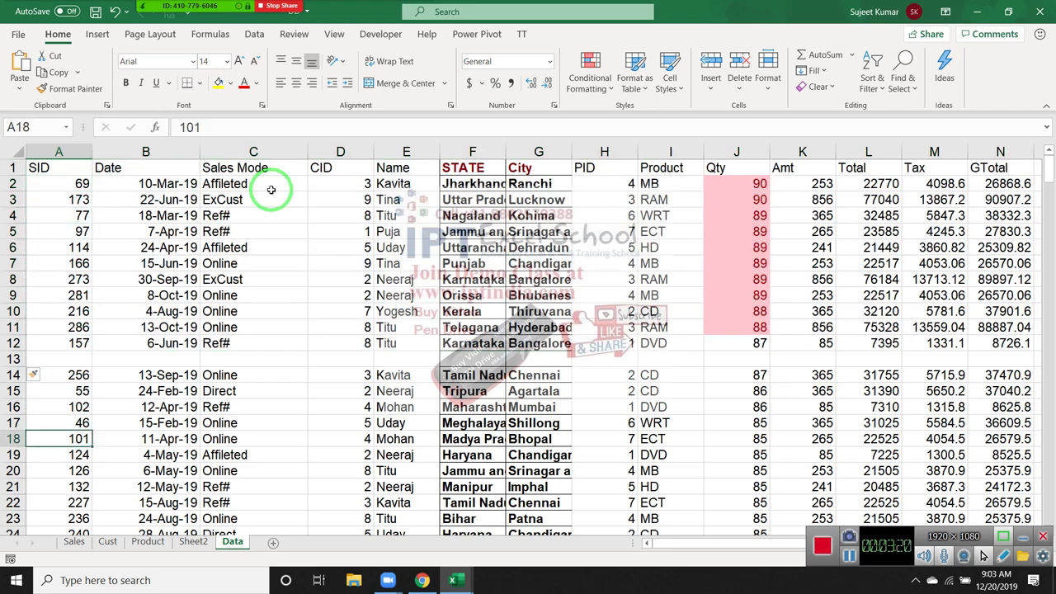
key(ctrl+z)
key(Up)
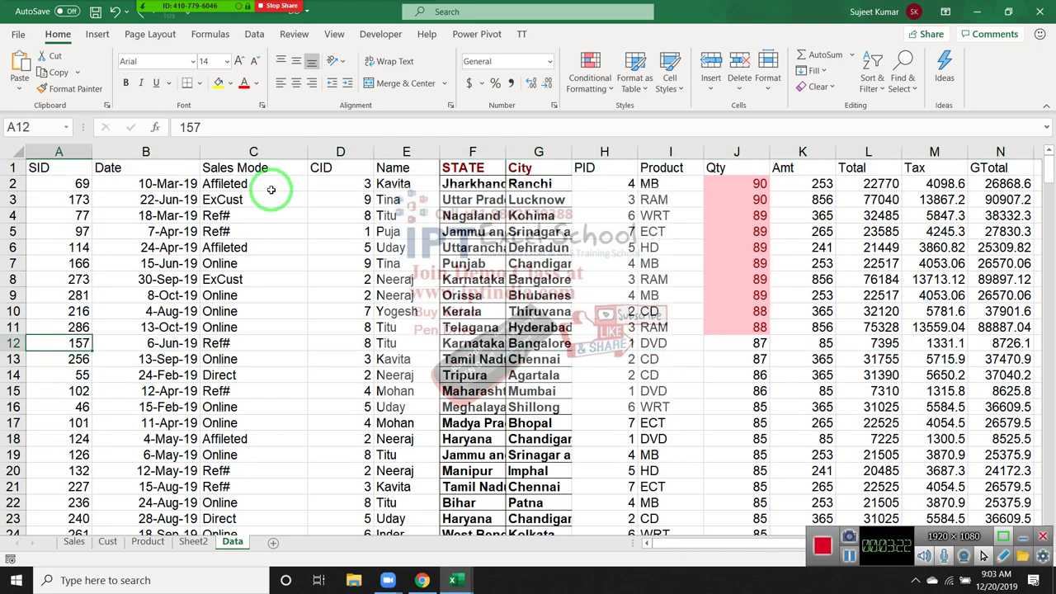
key(ctrl+Down)
key(ctrl+Up)
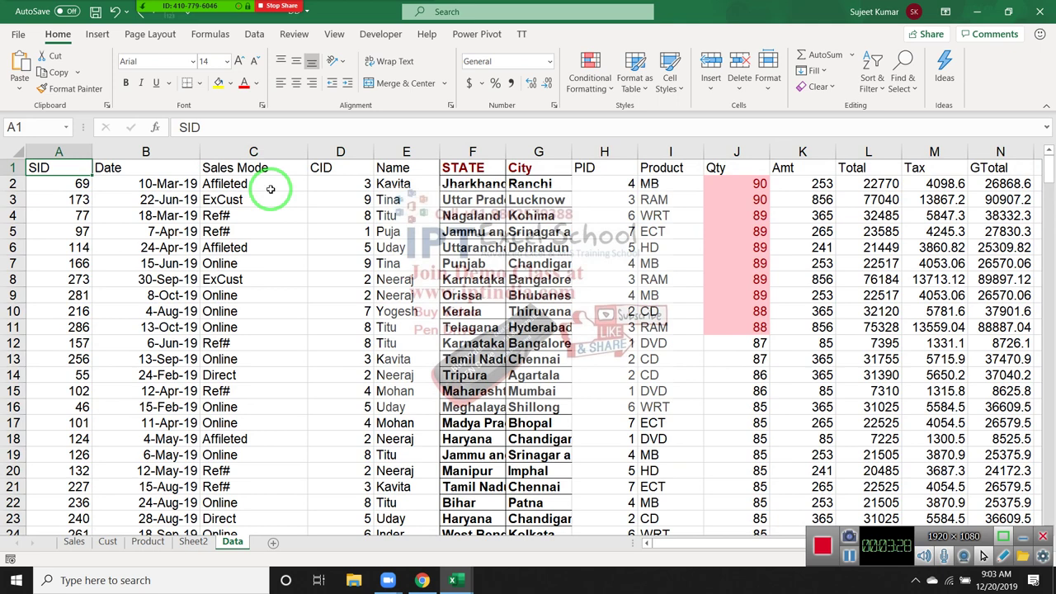
key(Down)
key(Down)
key(Delete)
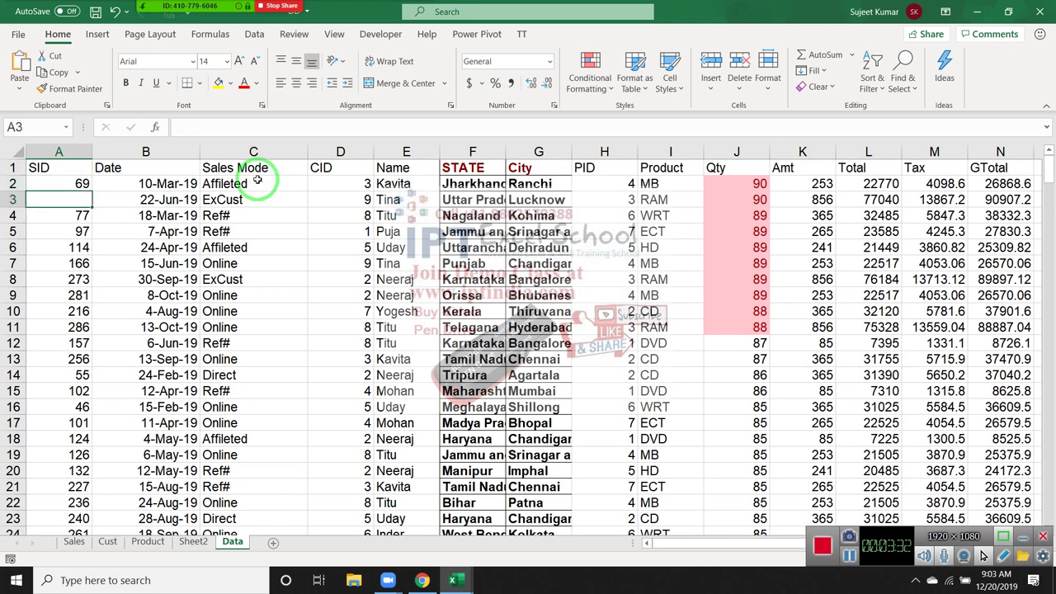
key(shift+space)
key(Delete)
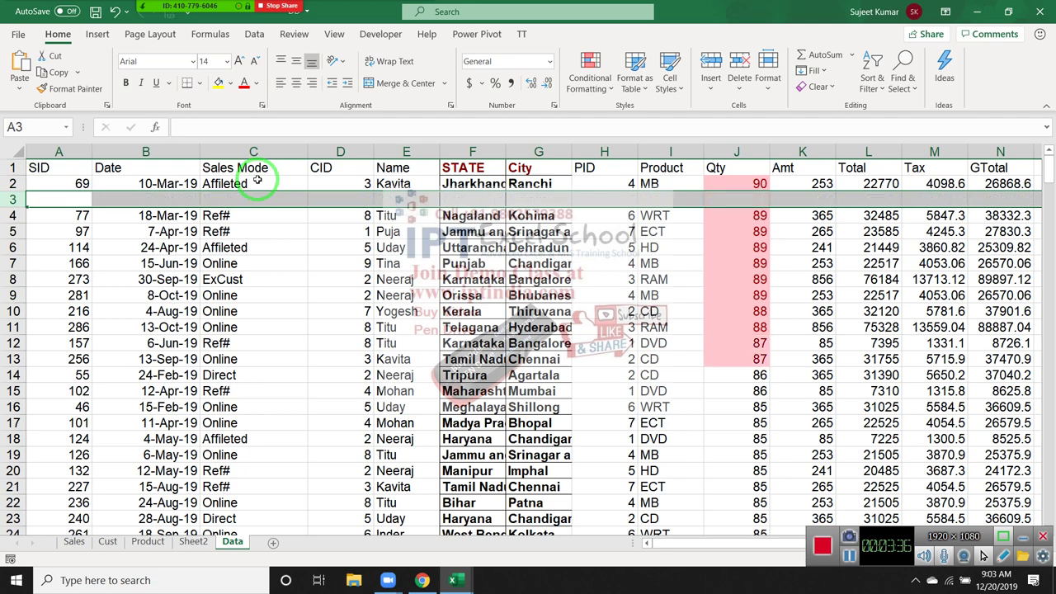
key(ctrl+z)
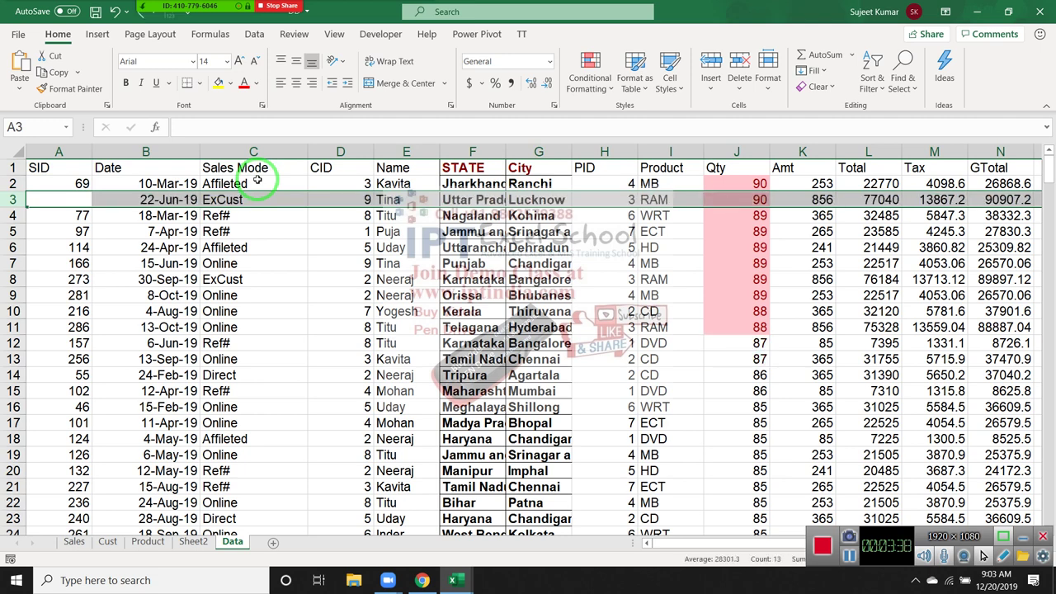
key(ctrl+z)
key(Up)
key(Up)
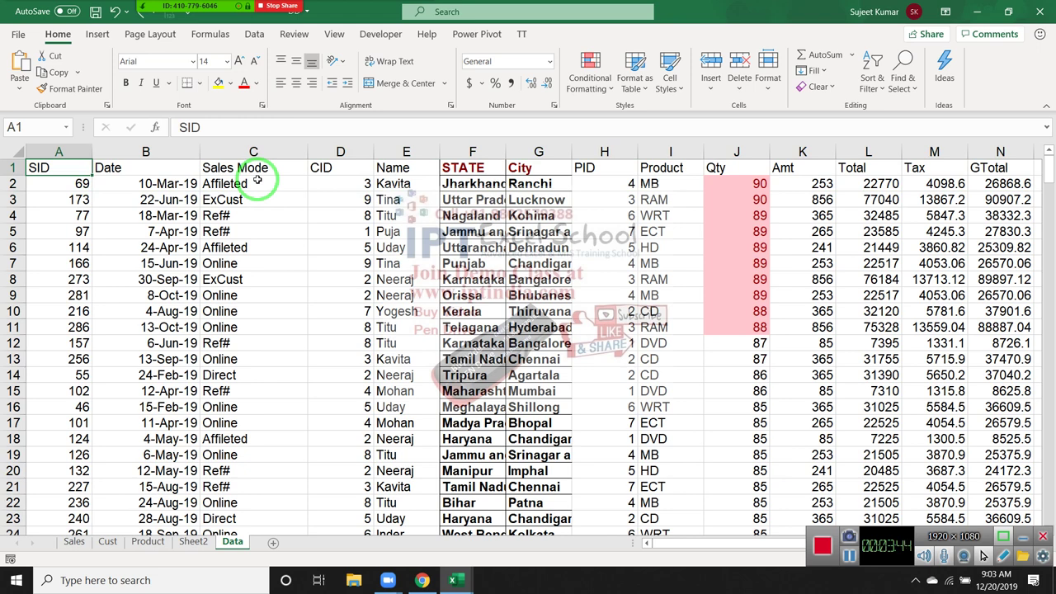
- Sort the table by SID, smallest to largest
click(58, 231)
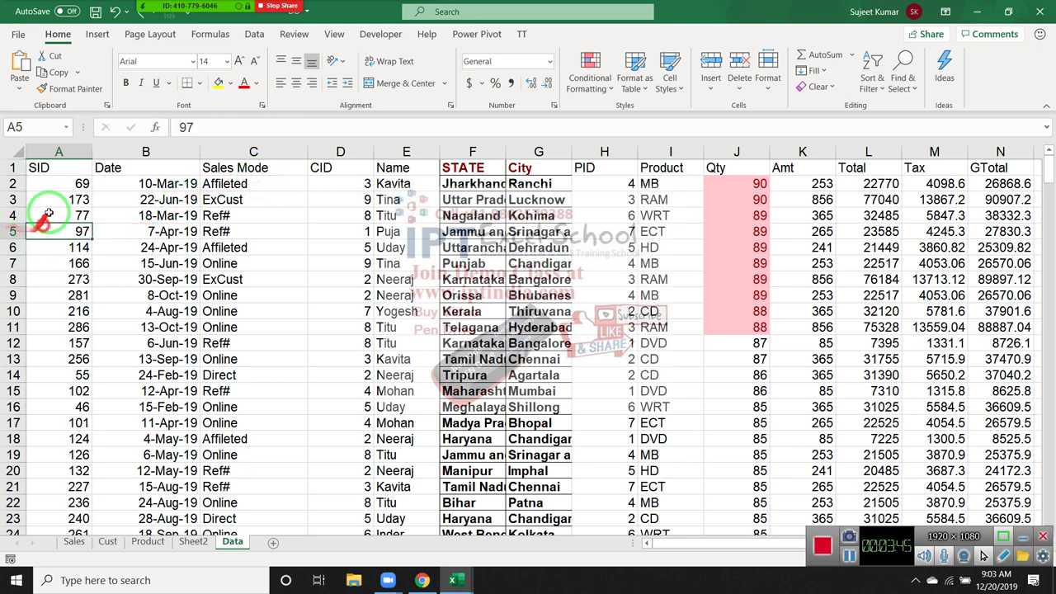
click(58, 169)
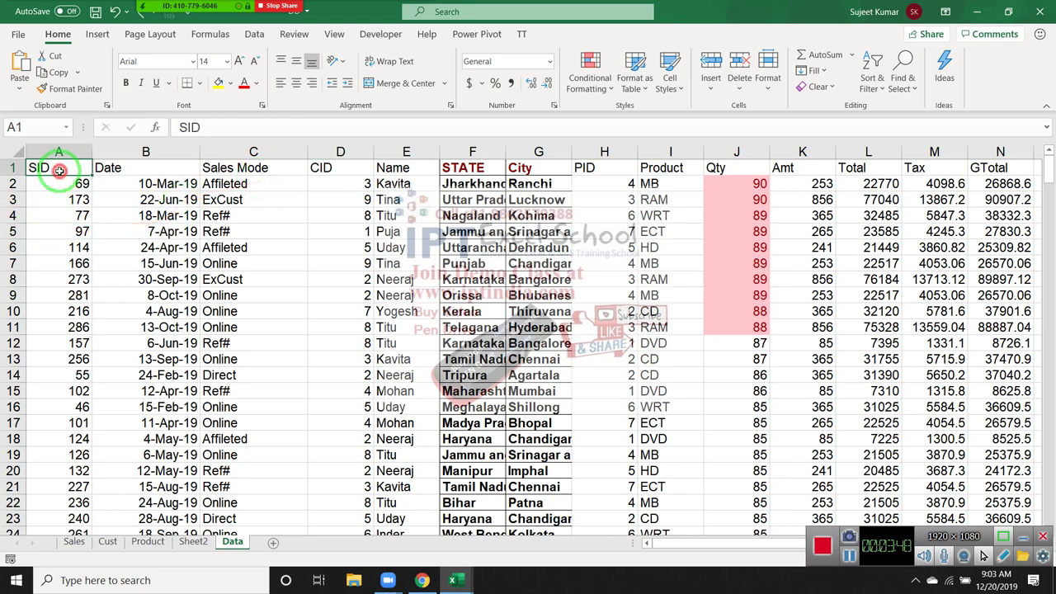
click(873, 92)
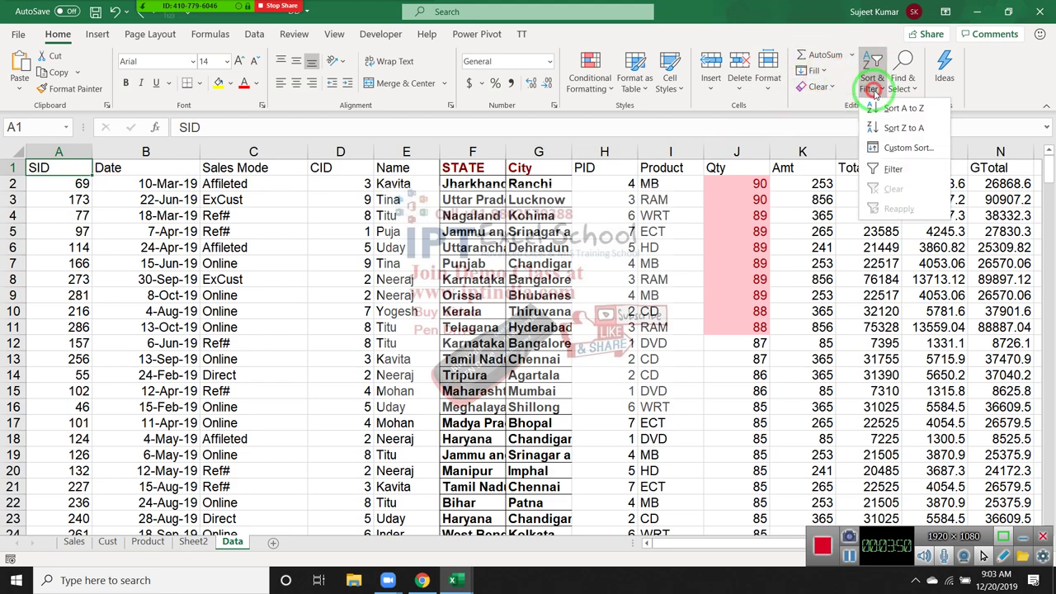
click(897, 113)
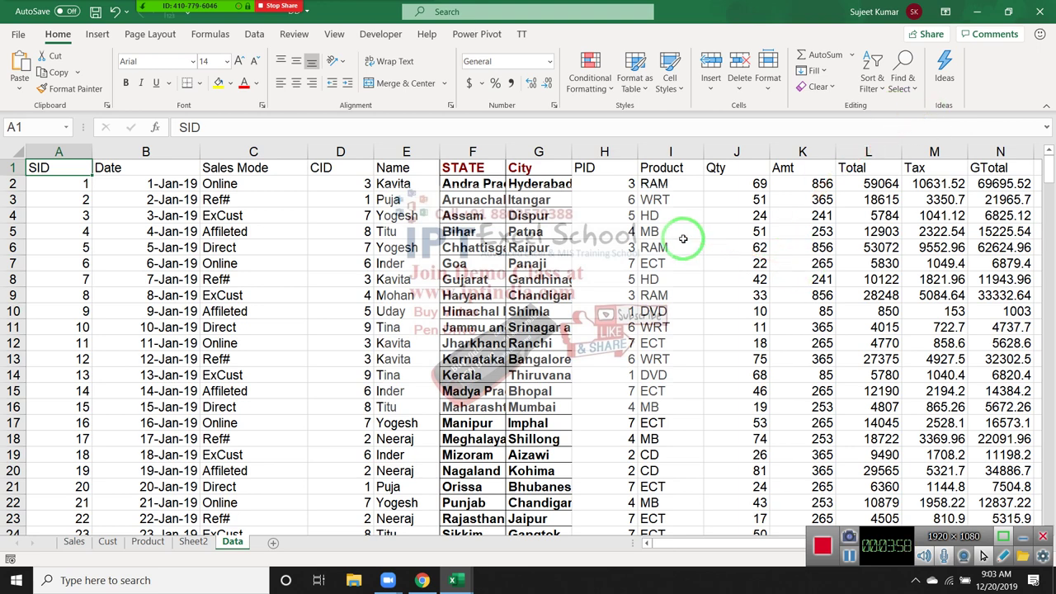
- Sort the table by Name A to Z so the Inder rows come first
click(409, 169)
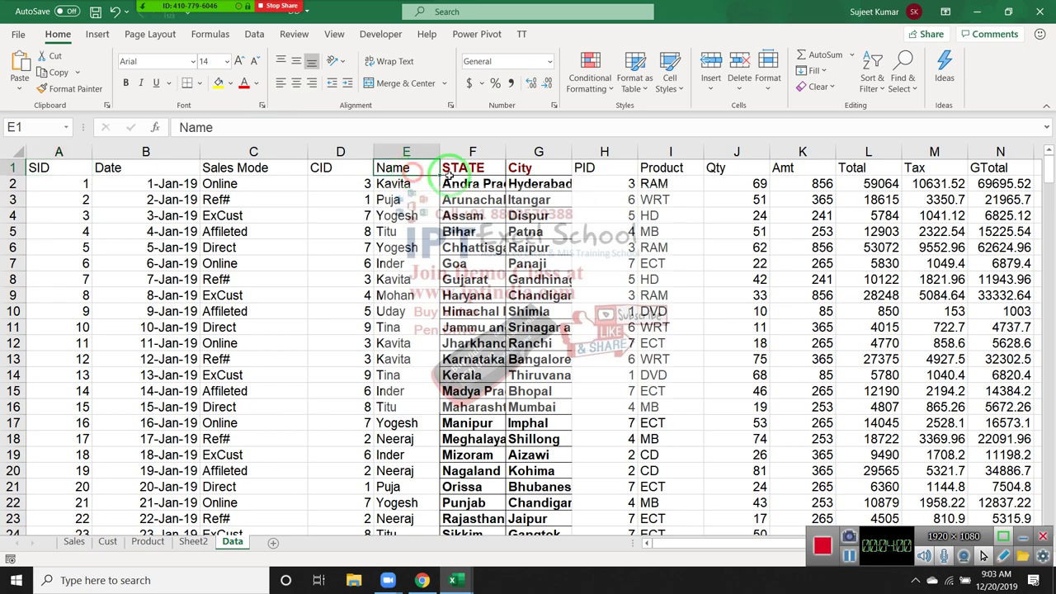
click(813, 71)
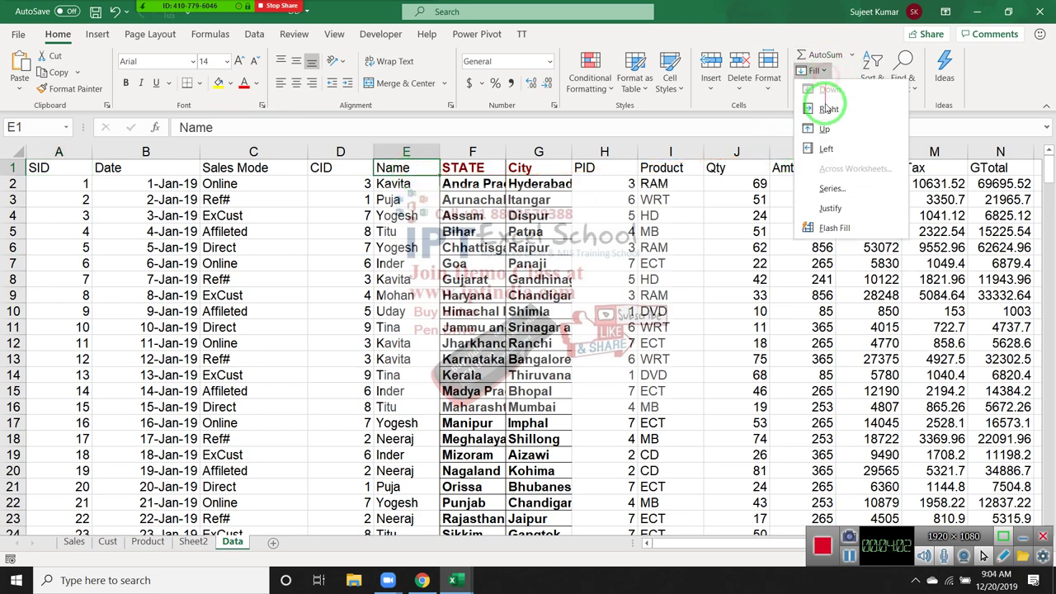
click(872, 70)
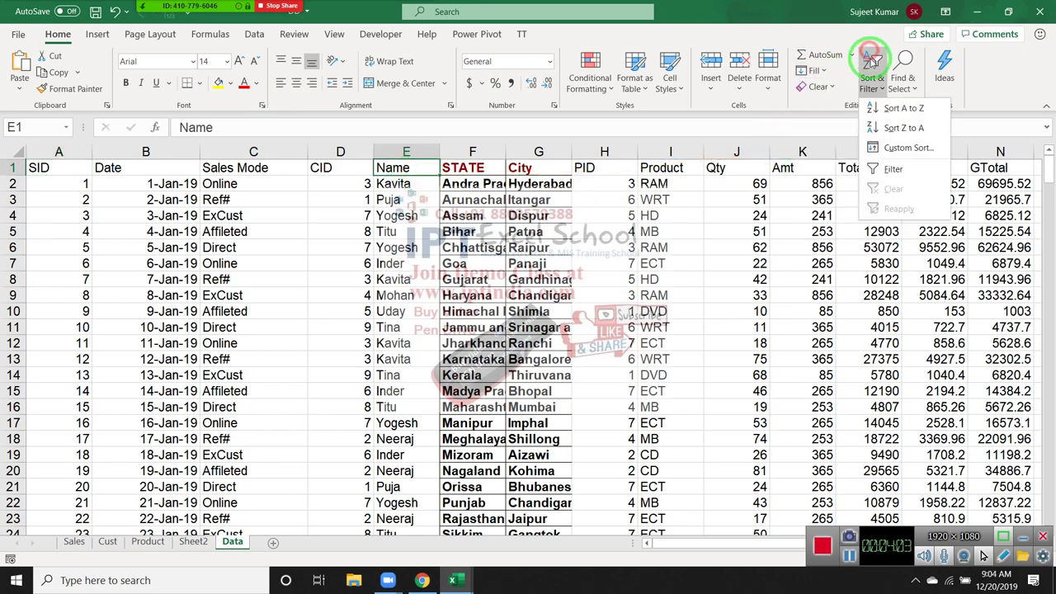
click(893, 115)
drag(398, 183, 405, 374)
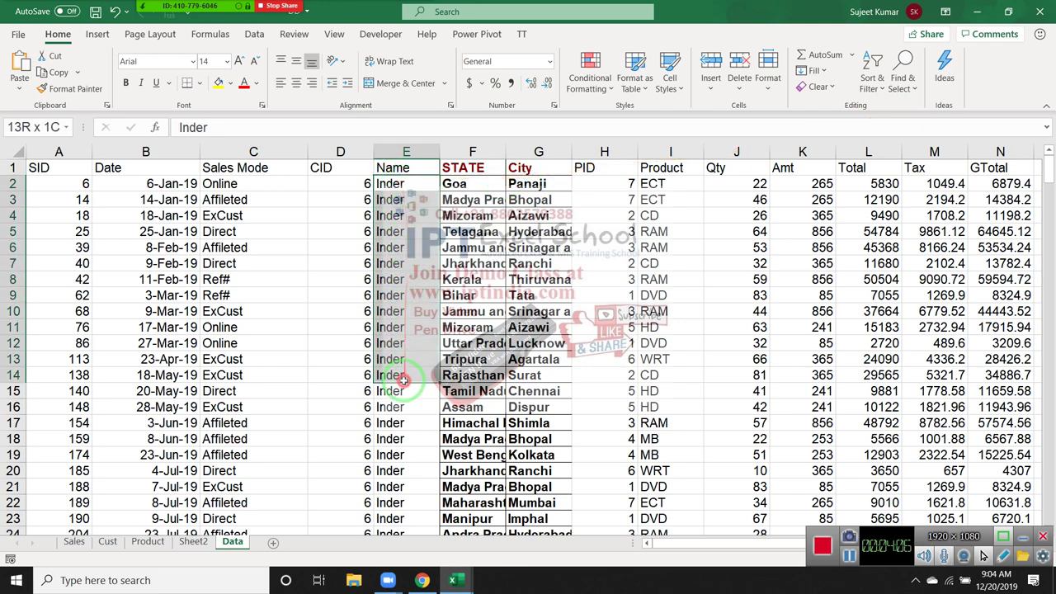
double_click(737, 183)
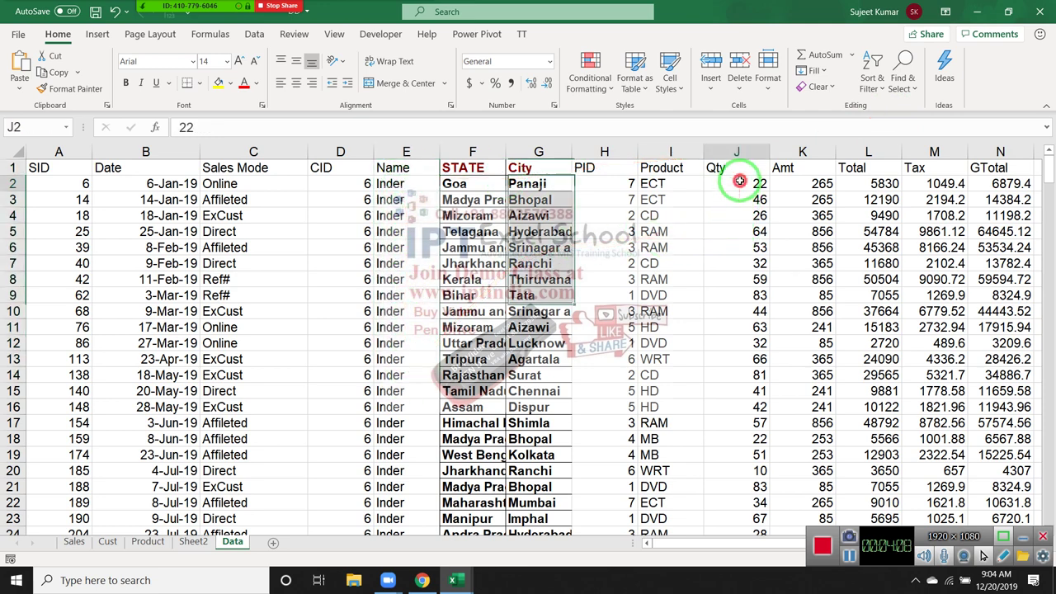
- Sort the table by Qty smallest to largest, putting -54 and -50 at the top
click(741, 264)
click(714, 167)
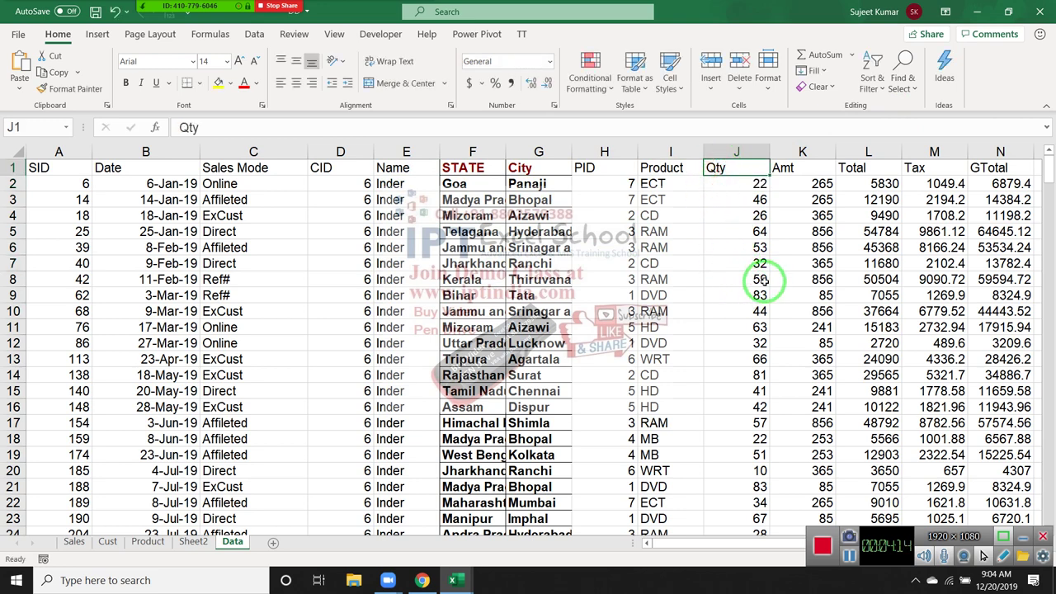
click(872, 82)
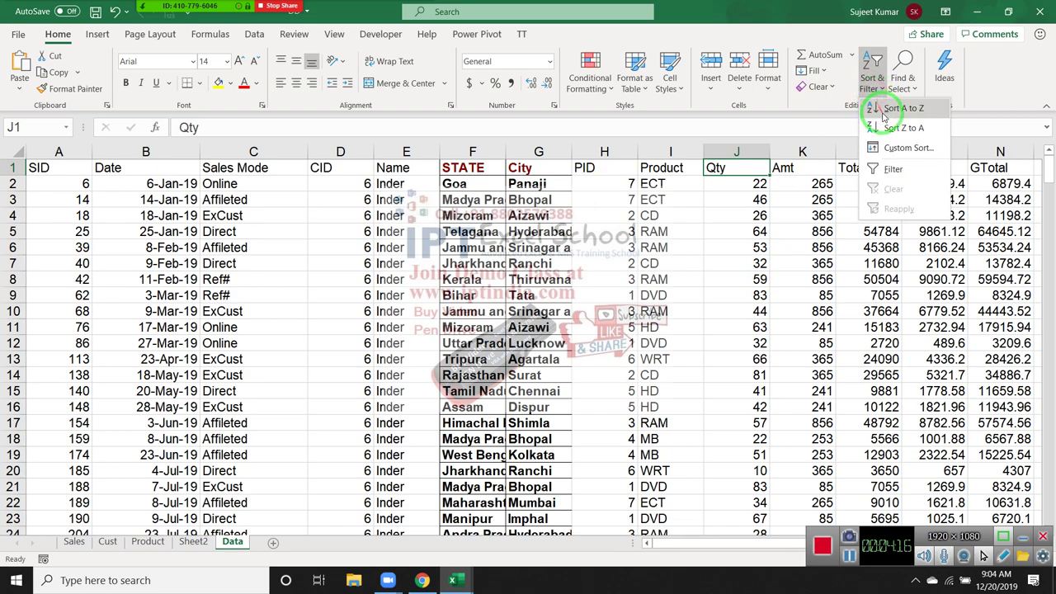
click(884, 116)
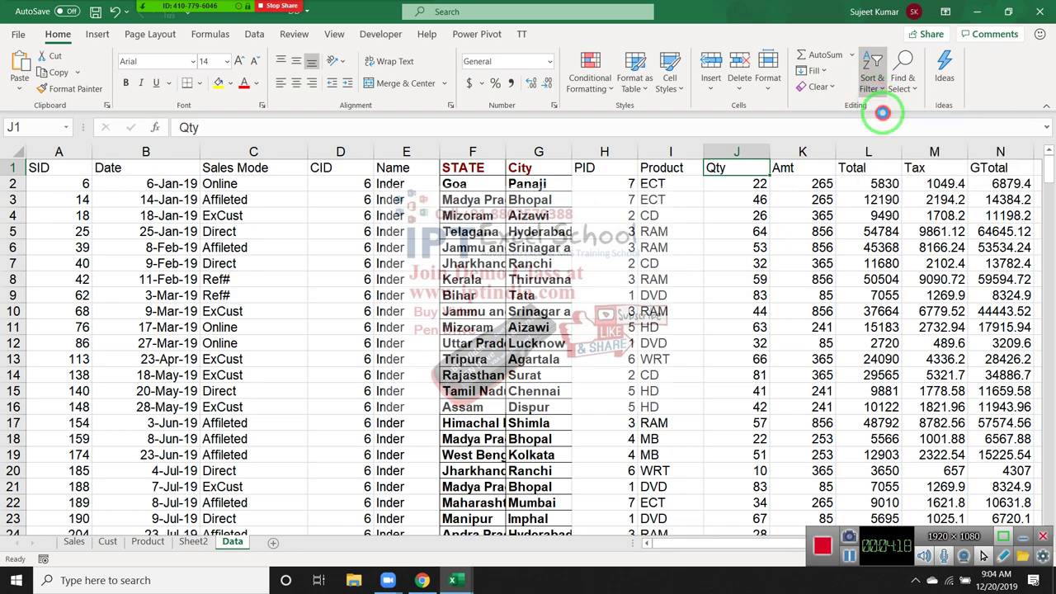
drag(407, 183, 407, 389)
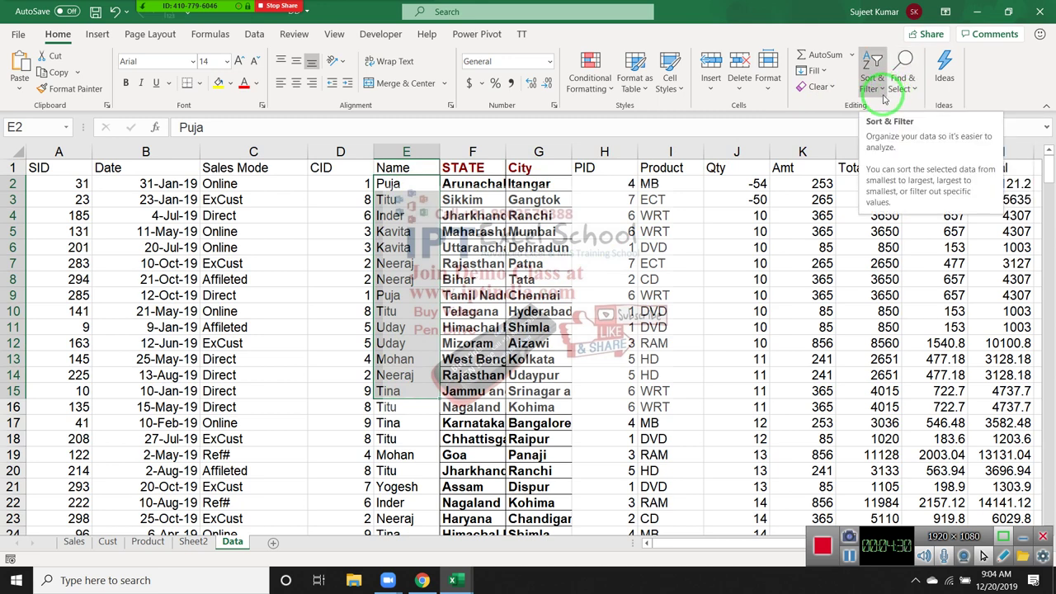
click(881, 99)
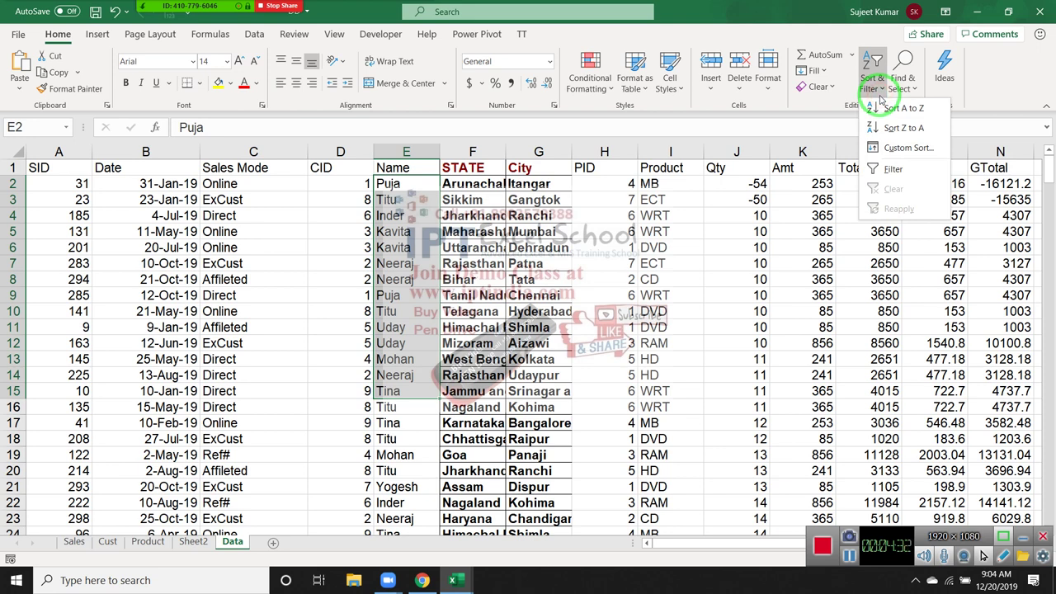
click(901, 151)
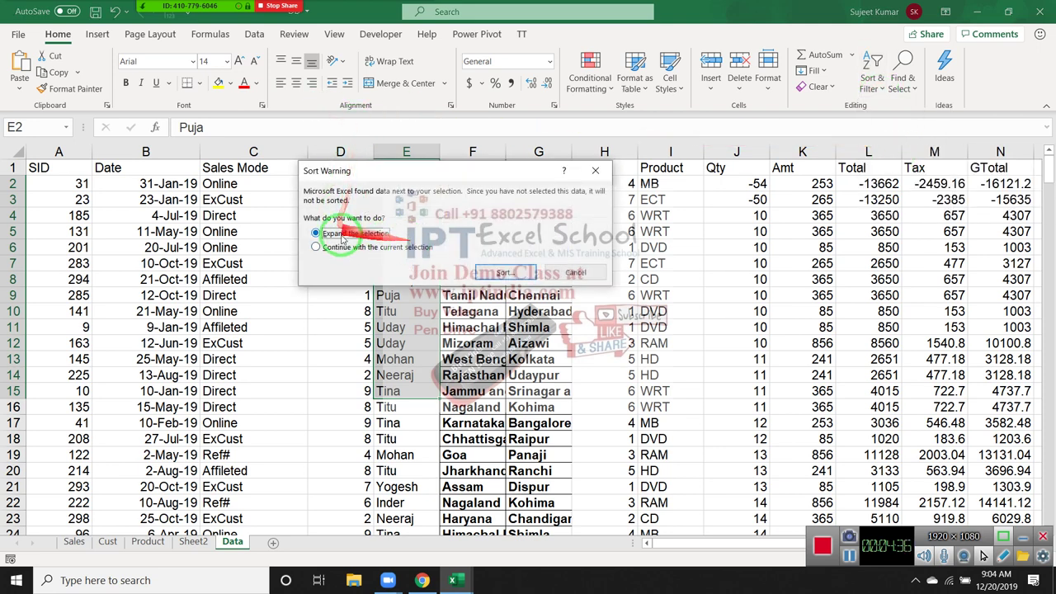
click(575, 273)
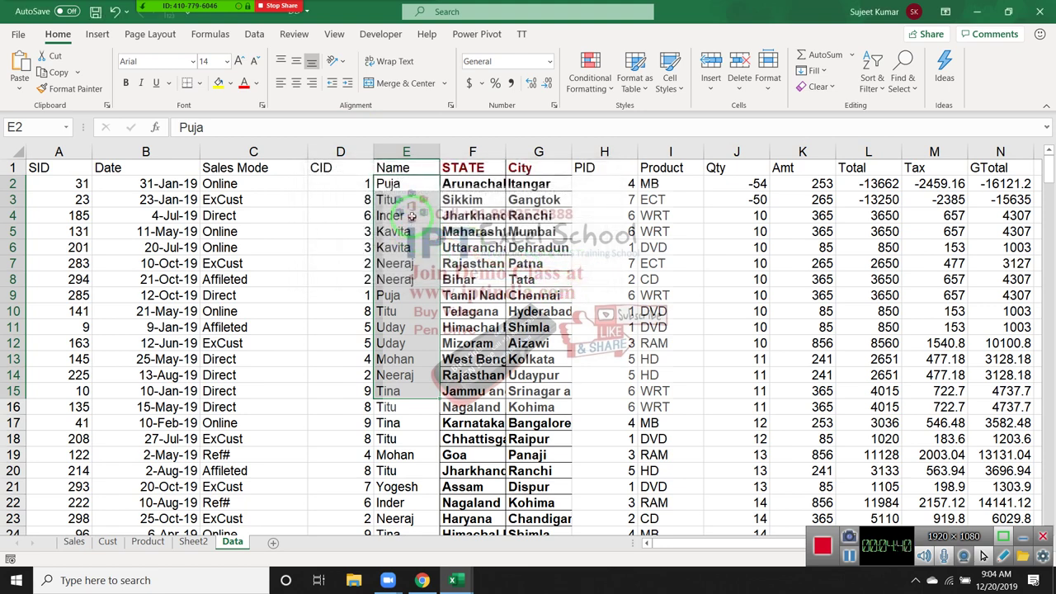
click(411, 215)
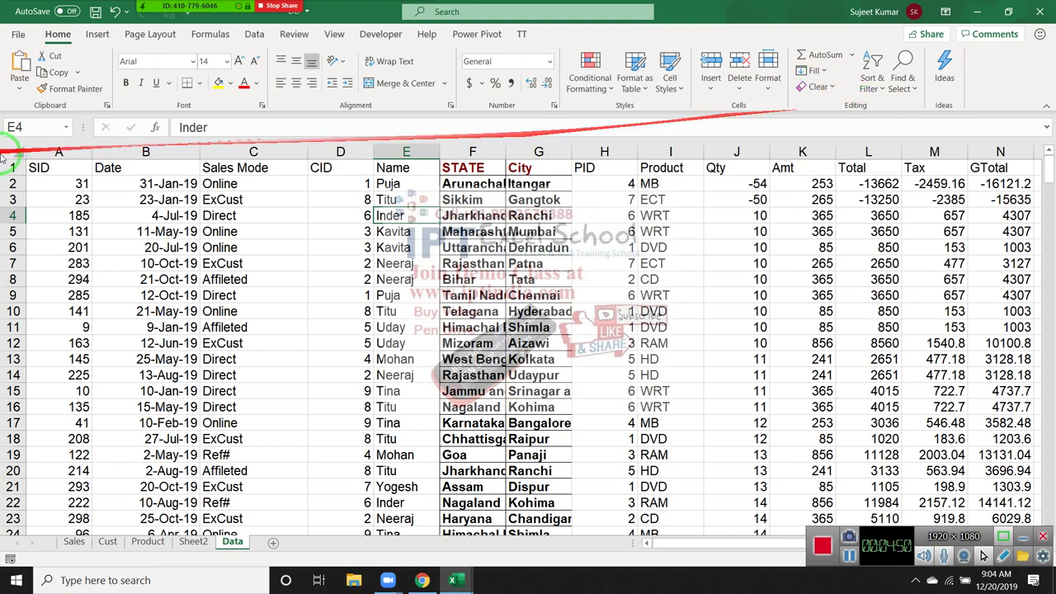
- In Custom Sort, keep headers on and set the order to Smallest to Largest
click(47, 166)
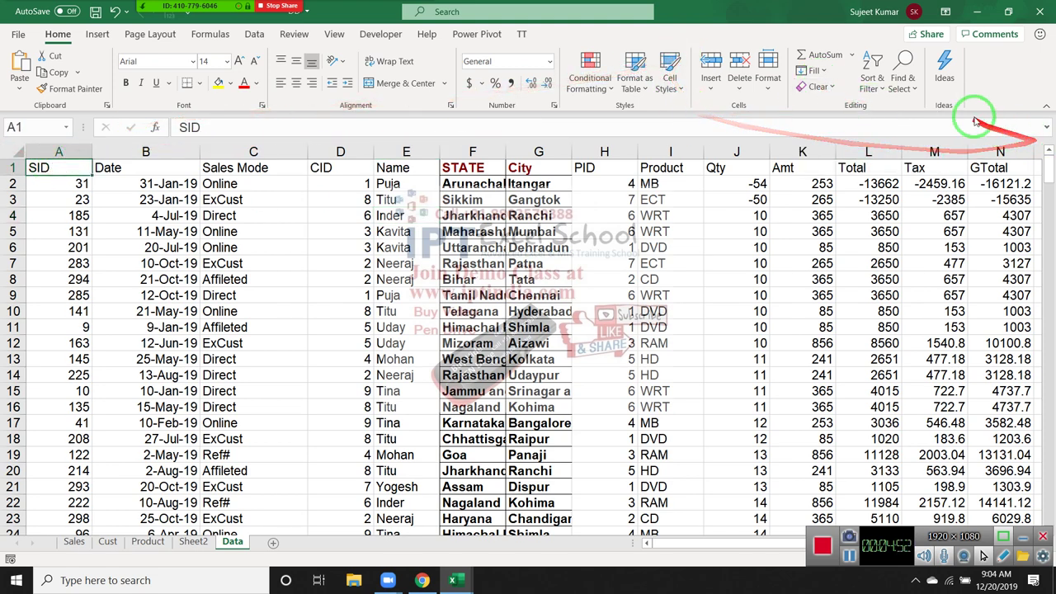
click(872, 75)
click(895, 148)
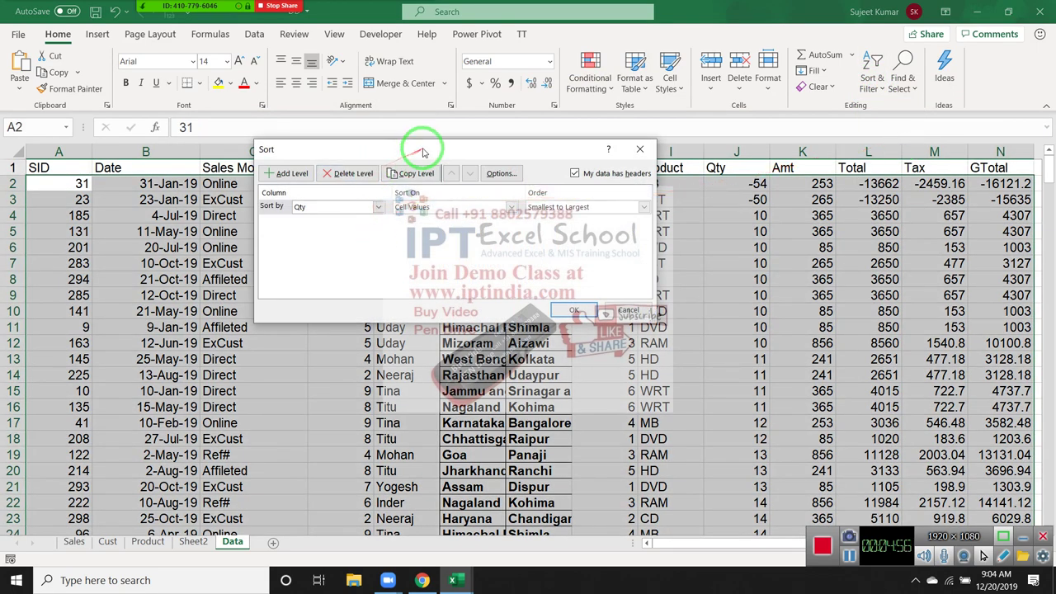
drag(420, 149, 396, 216)
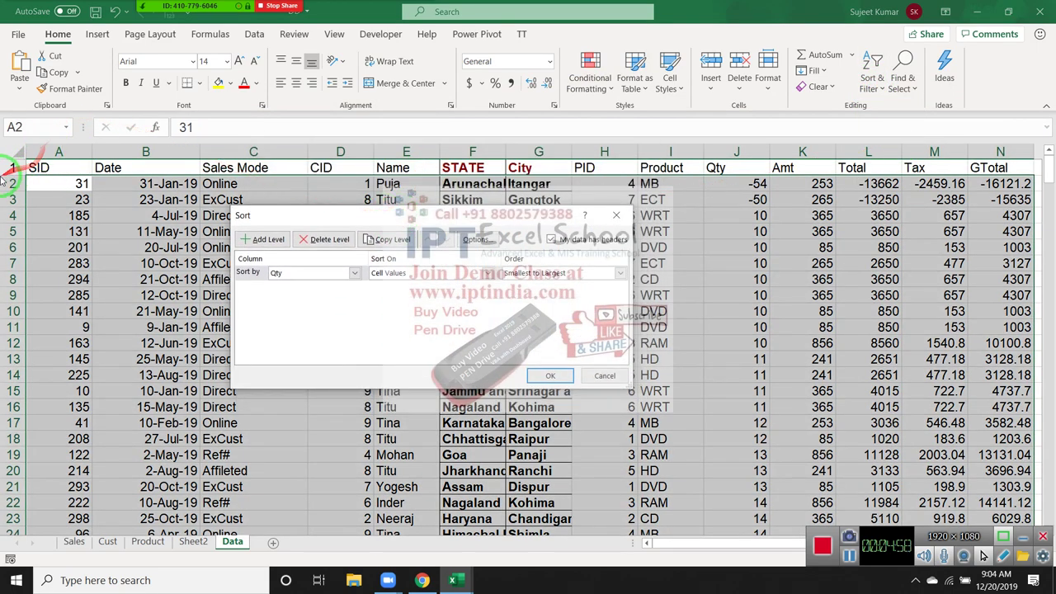
click(551, 239)
click(333, 274)
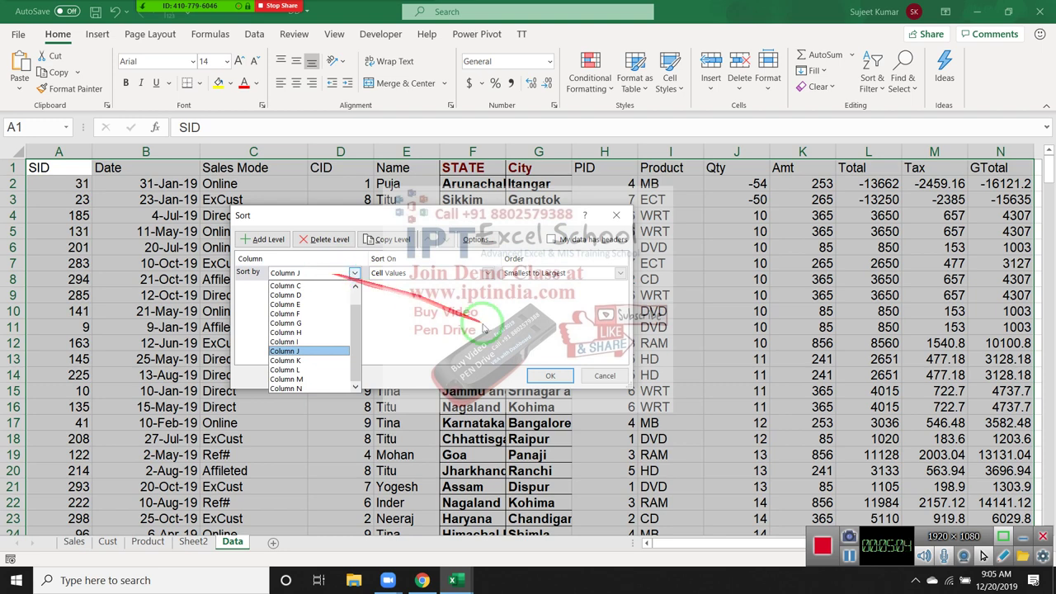
click(332, 276)
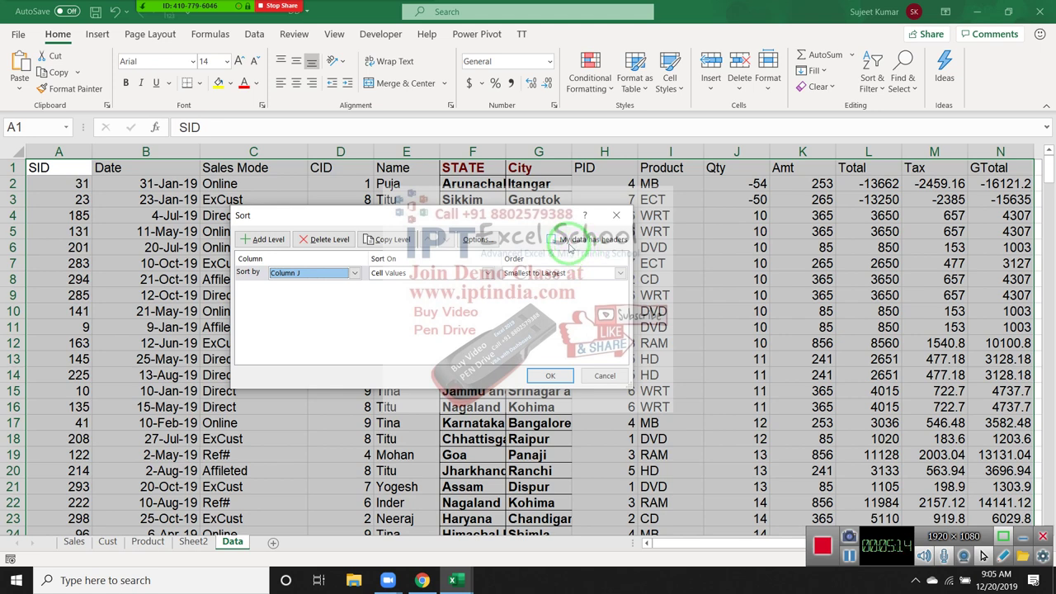
click(569, 246)
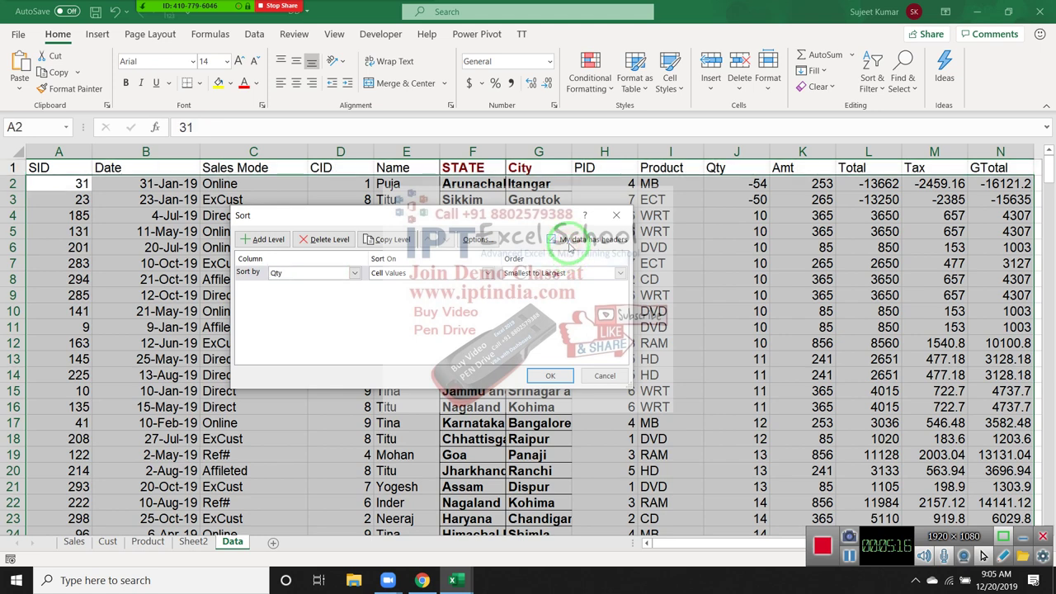
click(529, 274)
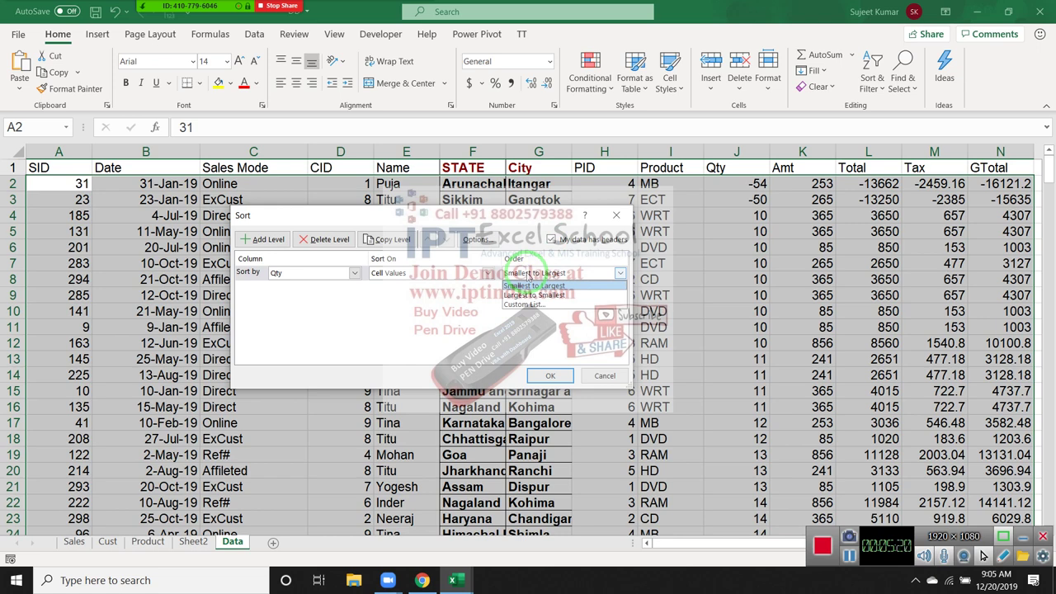
click(534, 294)
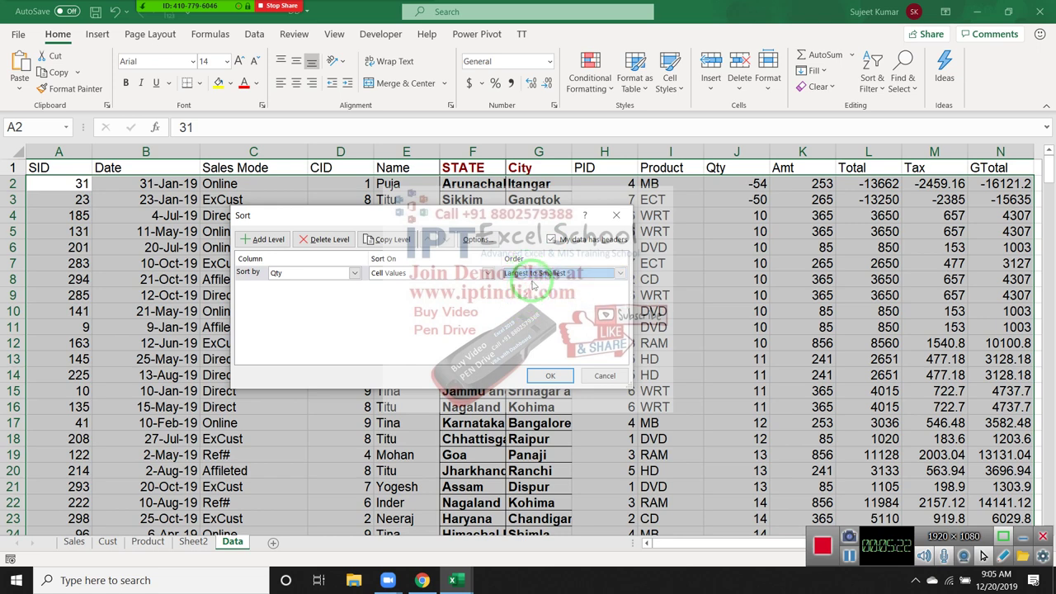
click(532, 279)
click(534, 285)
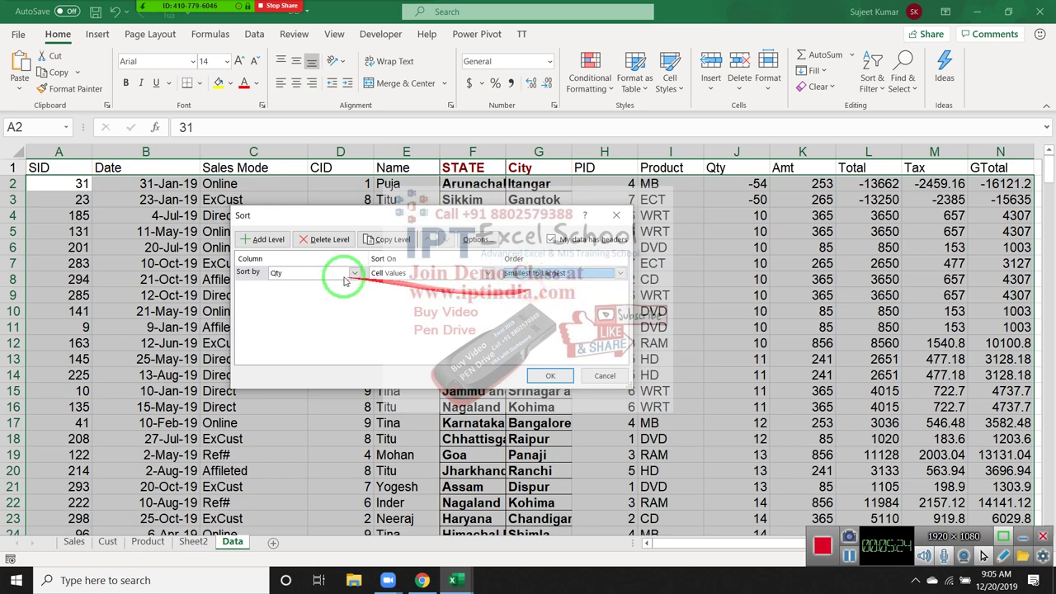
- Sort by Name A to Z, then by Qty smallest to largest, and review the rows
click(292, 273)
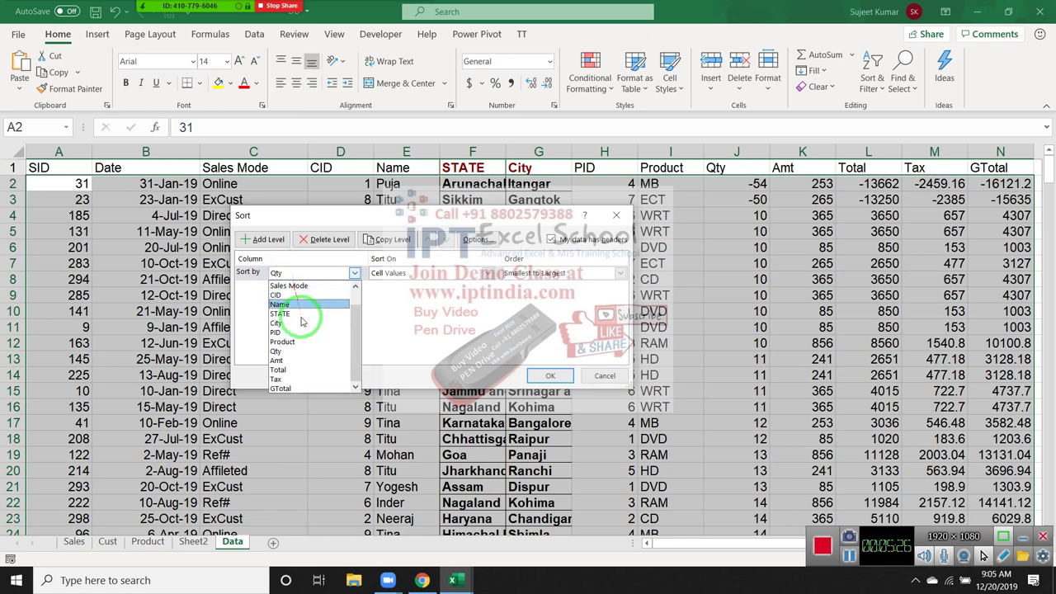
click(285, 304)
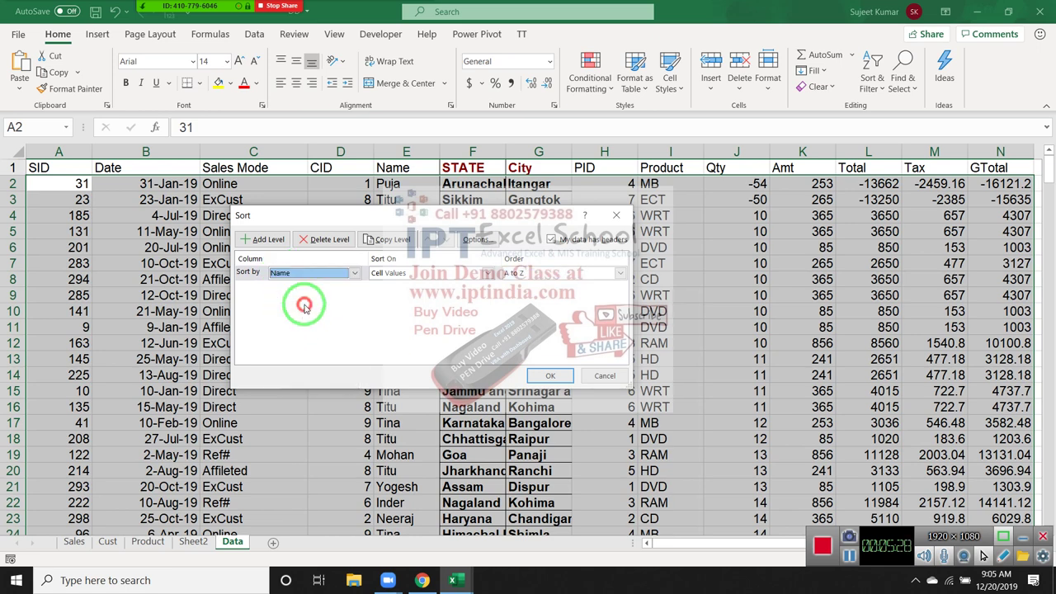
click(264, 239)
click(301, 288)
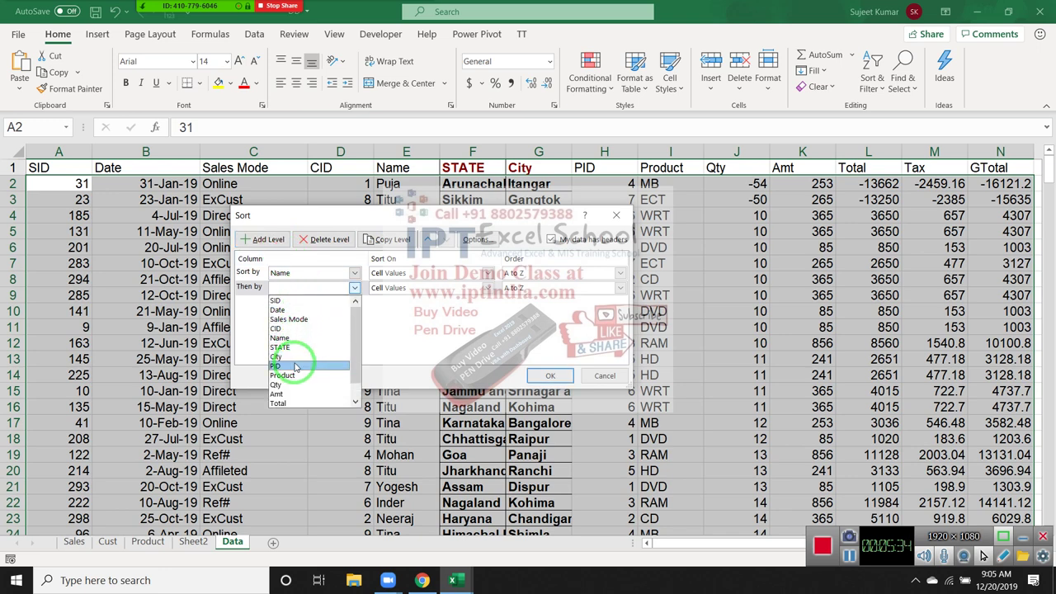
click(282, 385)
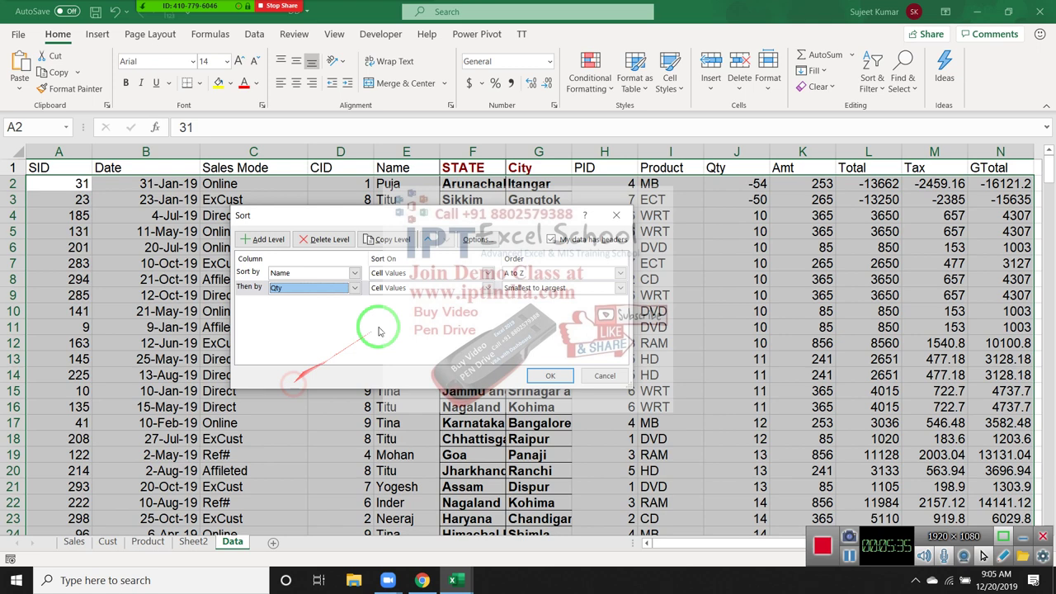
click(548, 375)
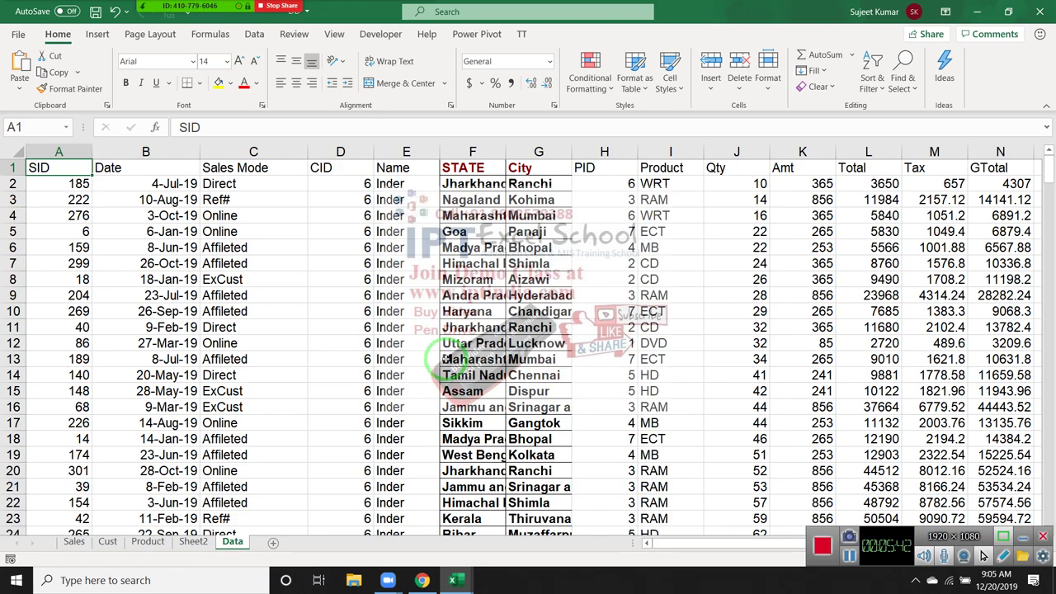
scroll(447, 350, down, 5)
scroll(451, 334, up, 5)
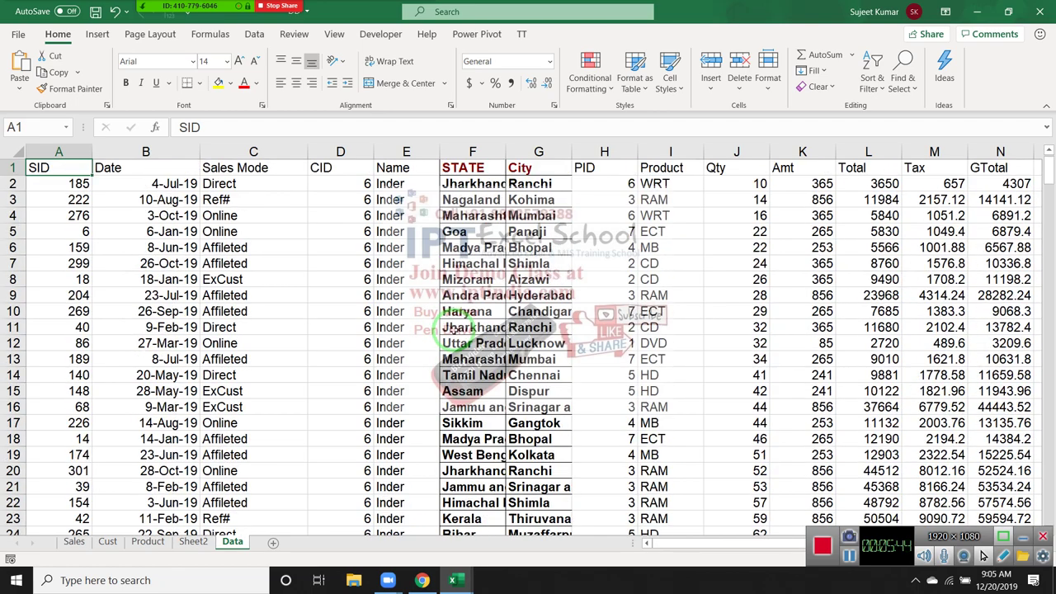
scroll(453, 329, down, 7)
scroll(454, 328, down, 7)
scroll(454, 328, down, 5)
scroll(454, 328, down, 4)
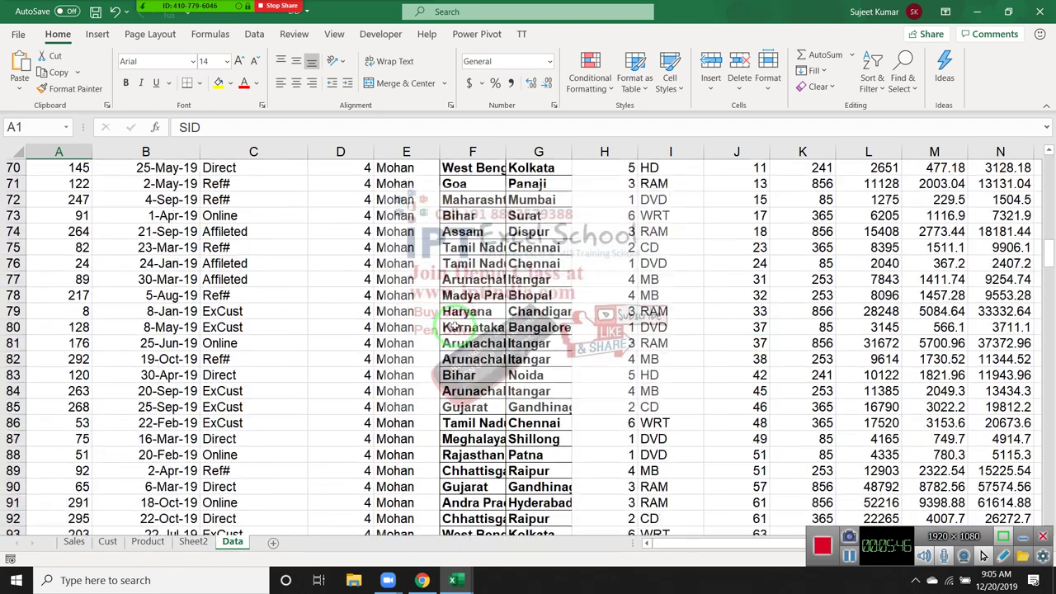
scroll(454, 328, up, 6)
scroll(454, 328, up, 7)
scroll(455, 322, up, 10)
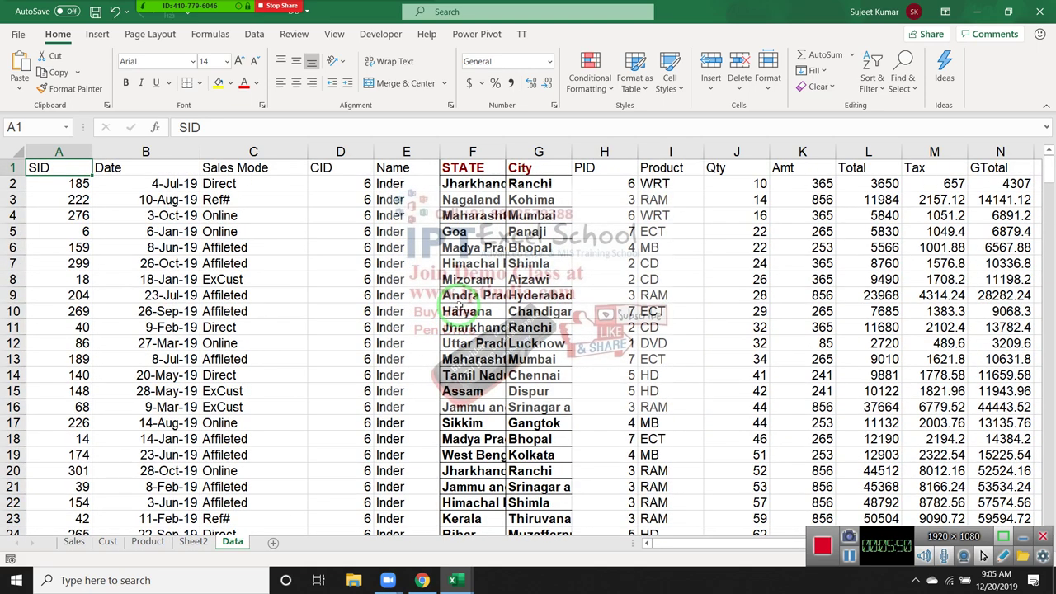
- Add a Month header in O1 and fill Jan down, repeating Jan through Dec
key(ctrl+Right)
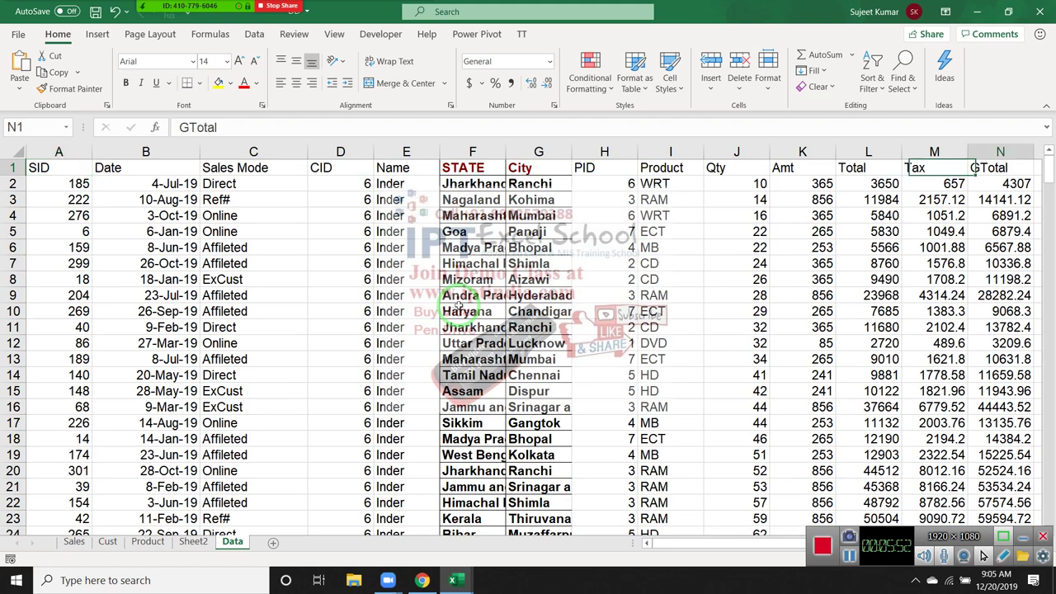
key(Right)
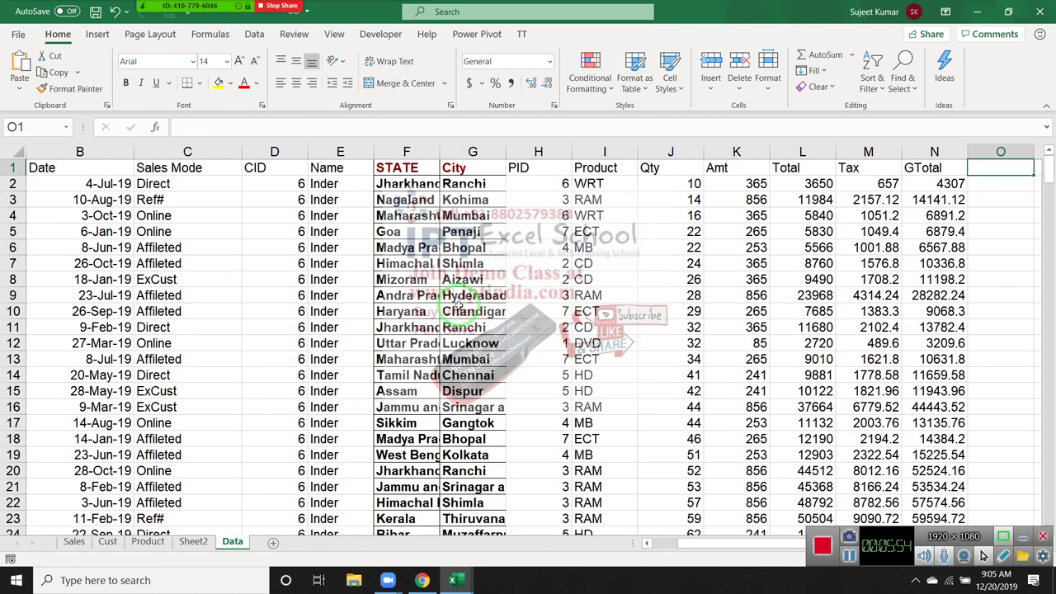
text(Month)
key(Return)
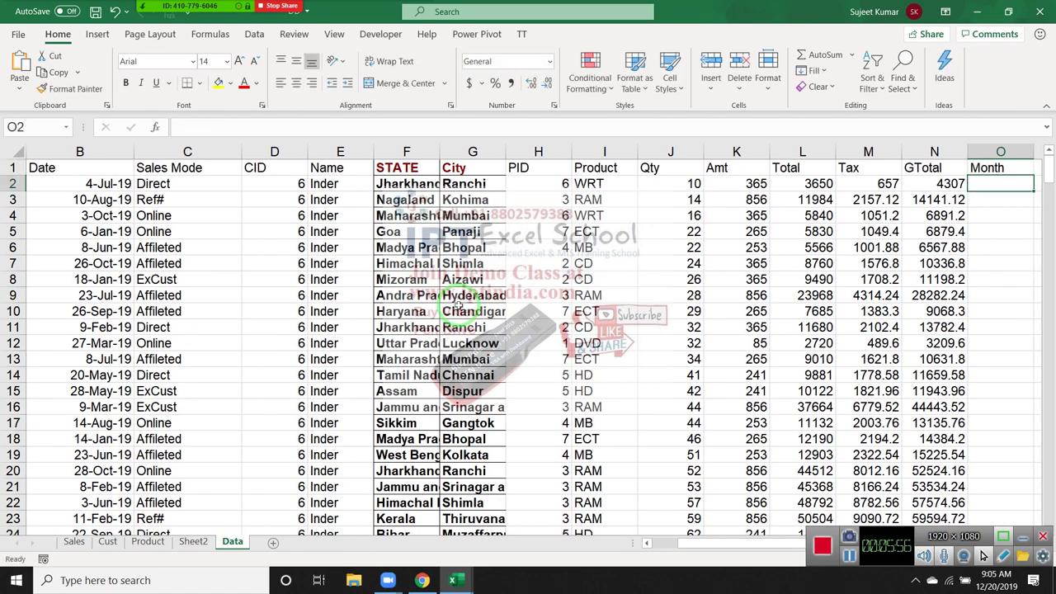
text(Jan)
key(Return)
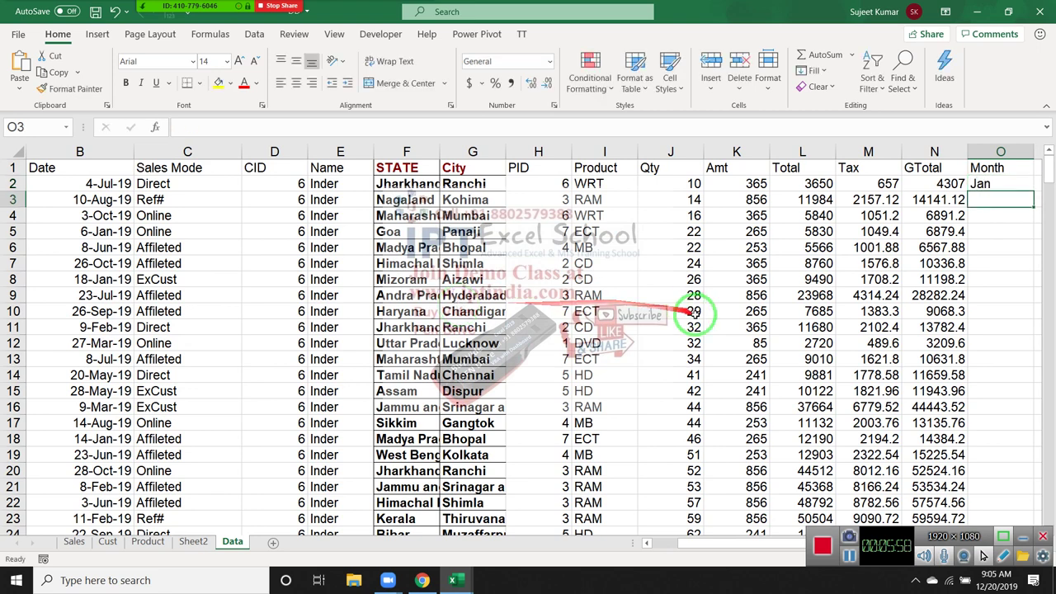
click(1008, 184)
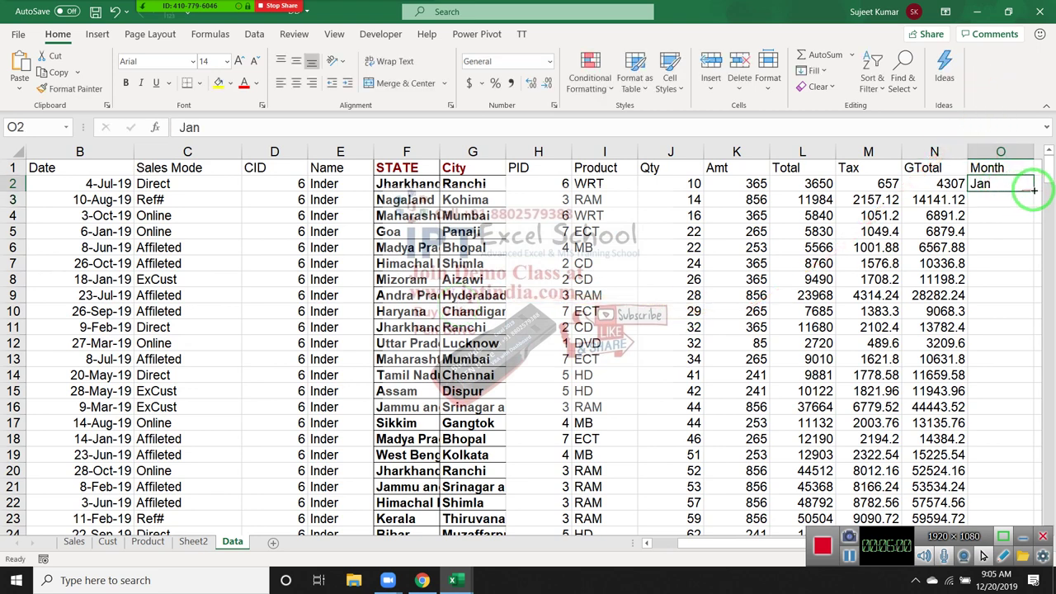
double_click(1033, 190)
key(ctrl+Up)
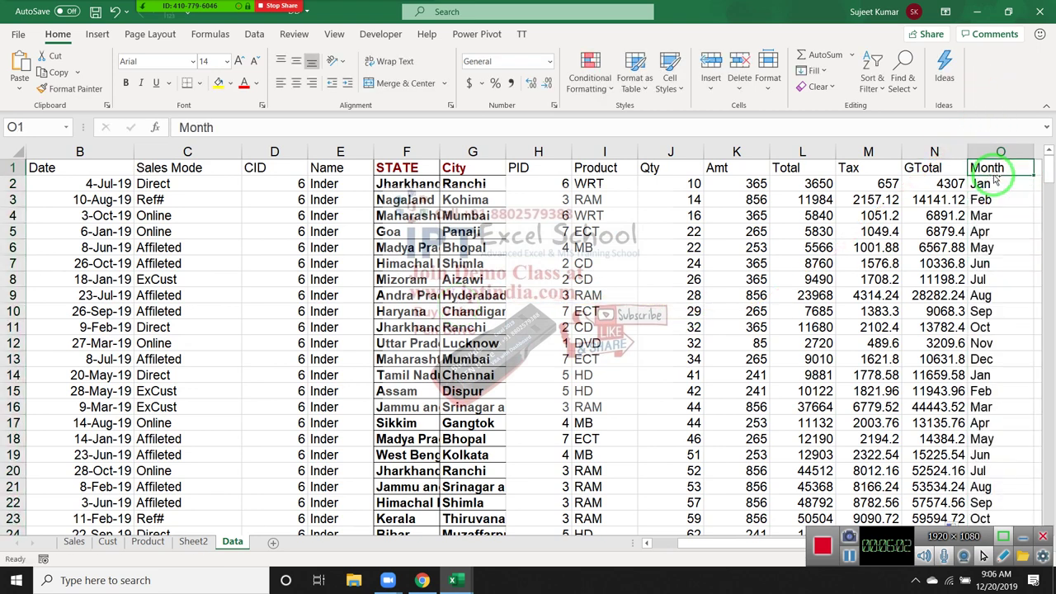
key(ctrl+Down)
key(ctrl+Up)
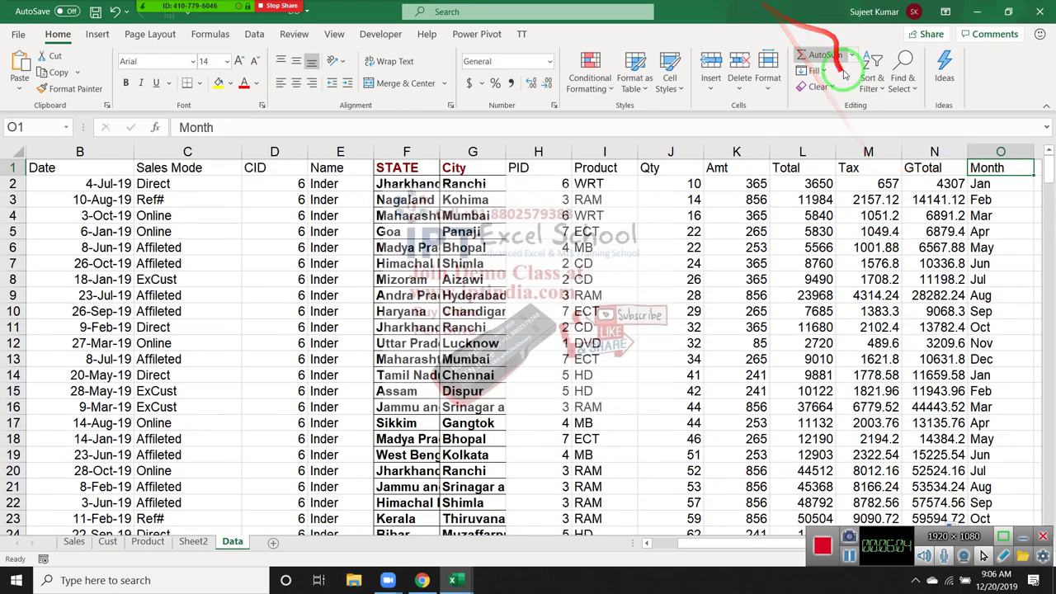
- Sort the table by Month A to Z so Apr, then Aug rows come first
click(871, 78)
click(887, 111)
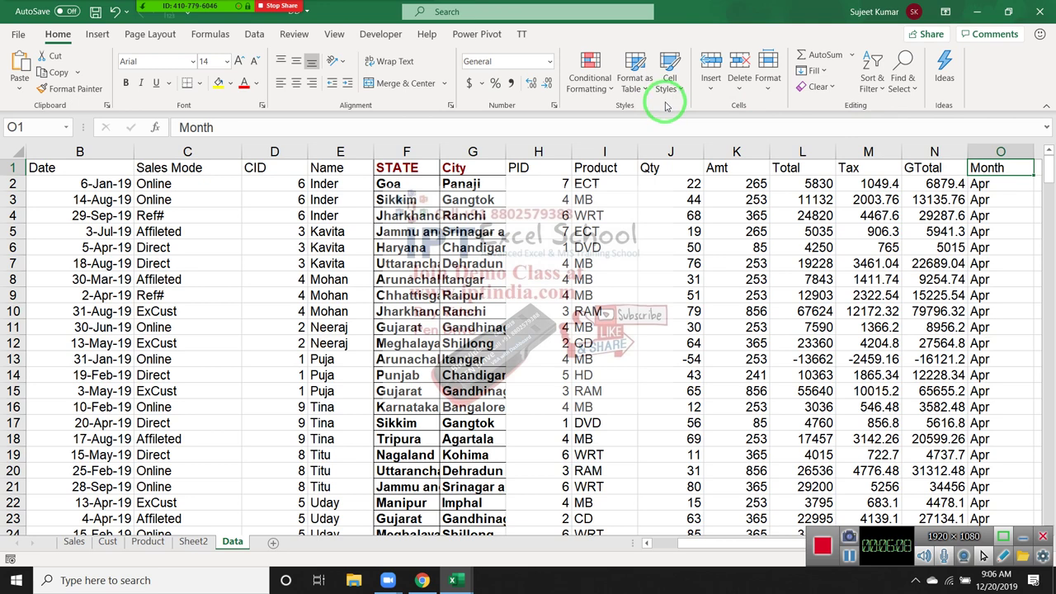
scroll(940, 120, down, 2)
scroll(930, 113, down, 2)
scroll(928, 116, down, 2)
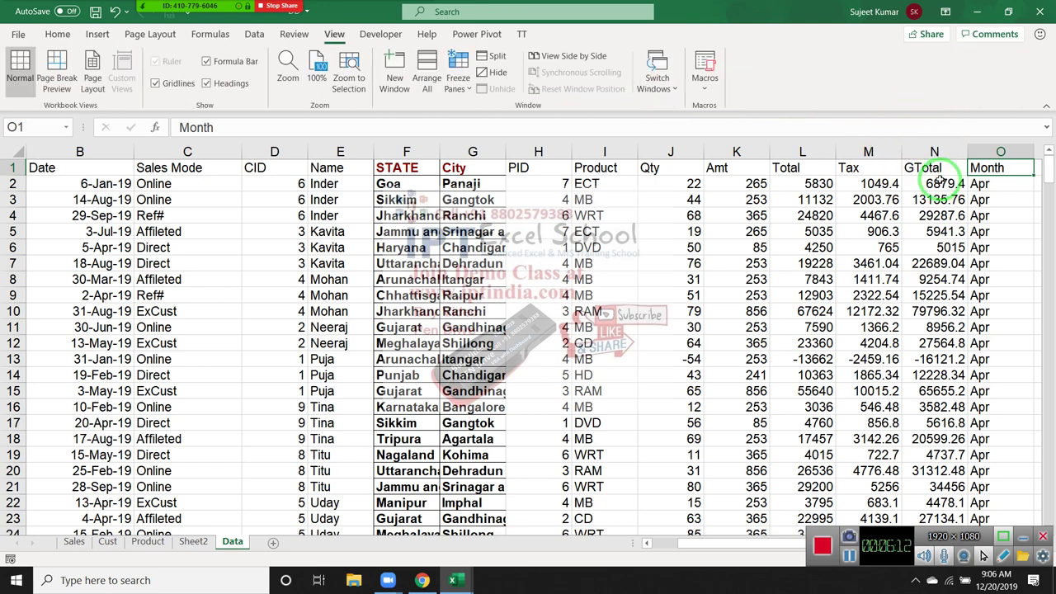
click(992, 198)
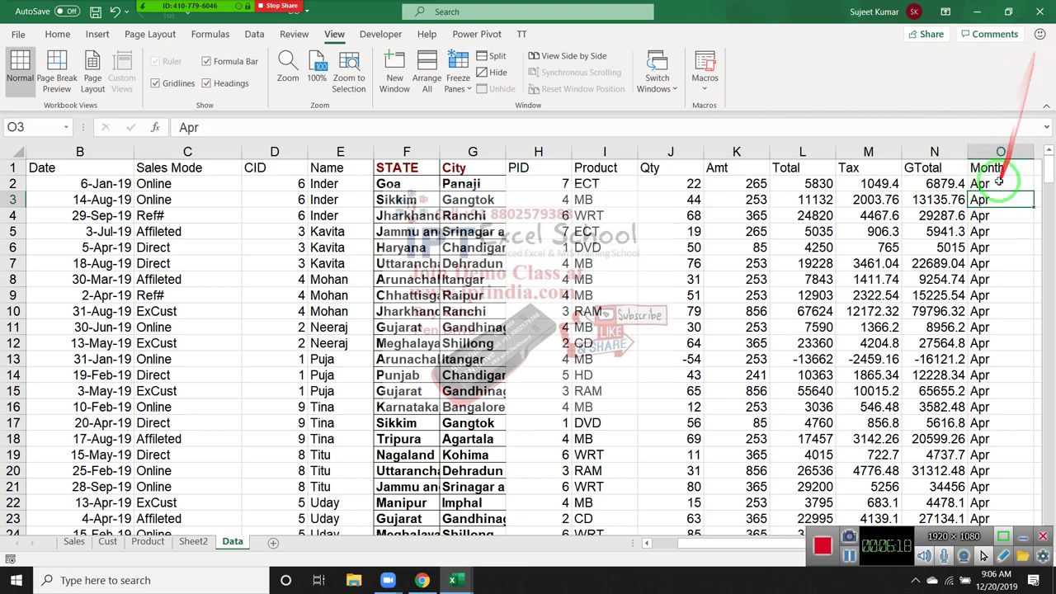
click(998, 167)
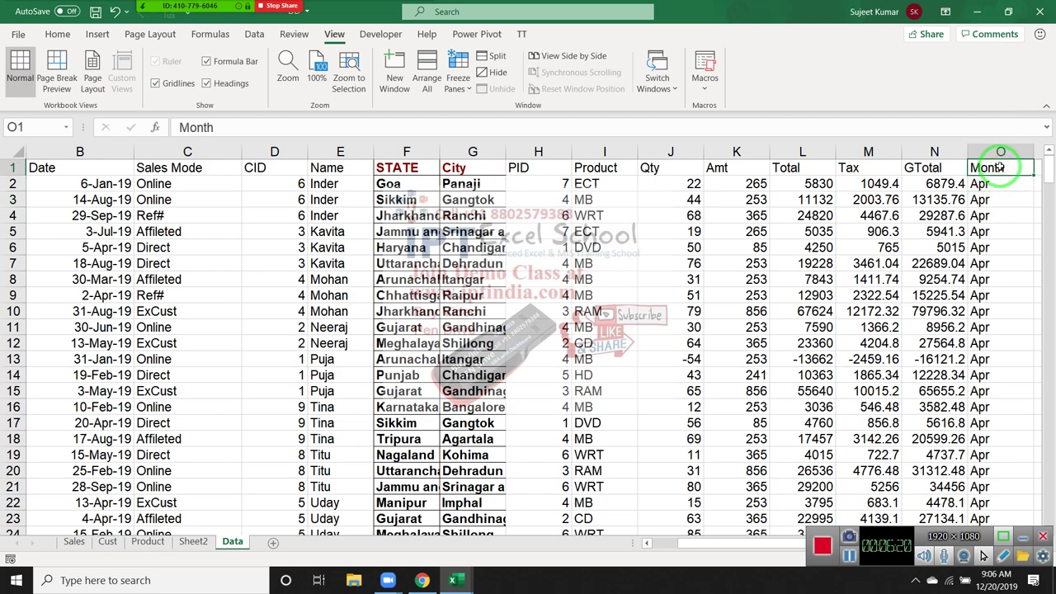
scroll(998, 166, down, 6)
scroll(996, 177, up, 4)
scroll(994, 185, up, 2)
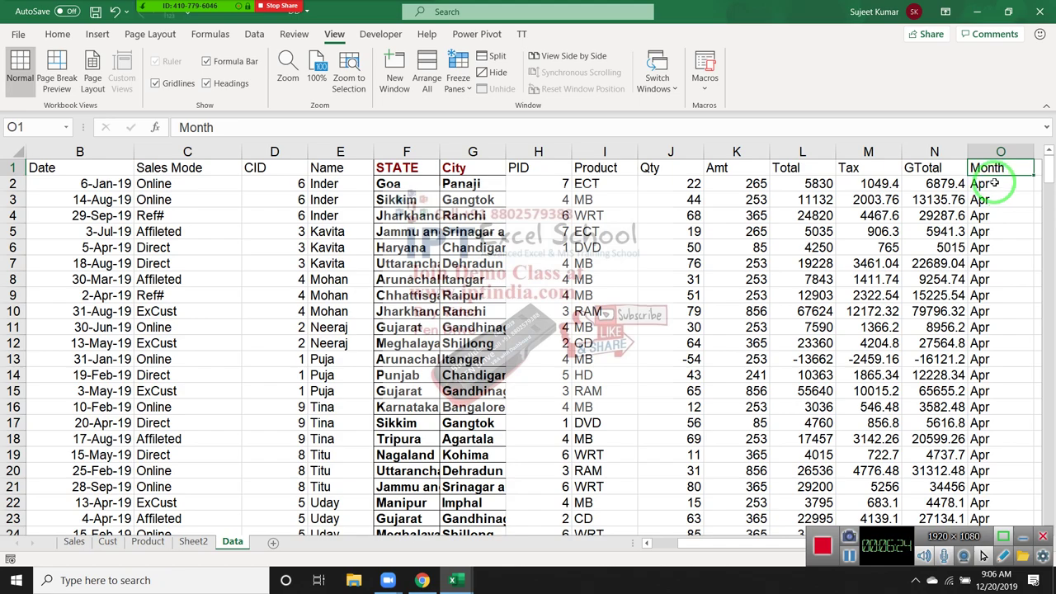
scroll(994, 183, down, 5)
scroll(992, 186, down, 1)
scroll(989, 188, down, 1)
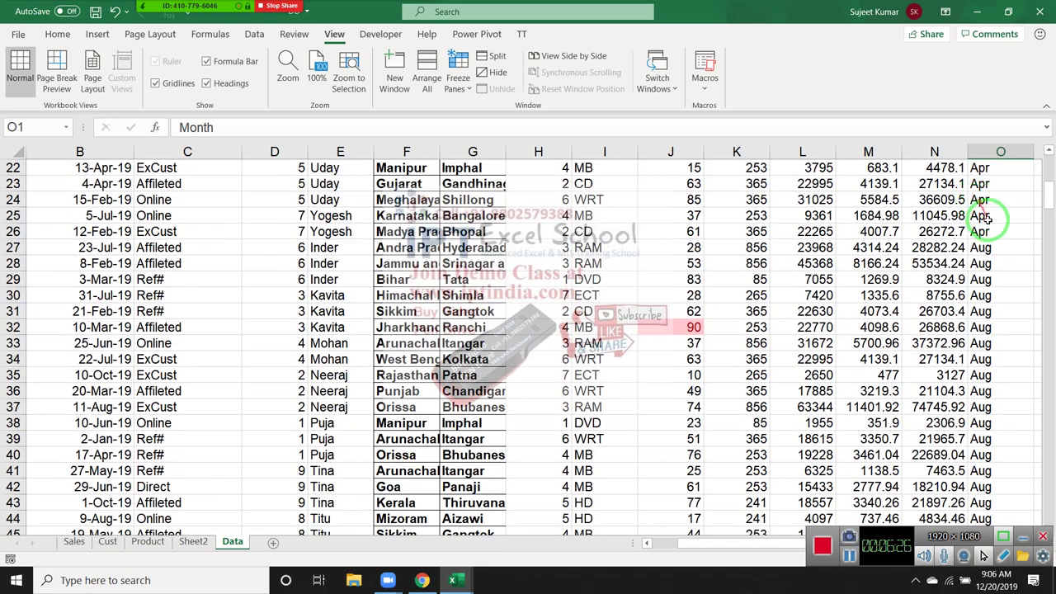
scroll(987, 218, down, 2)
scroll(992, 221, down, 2)
scroll(994, 221, up, 7)
scroll(996, 222, up, 4)
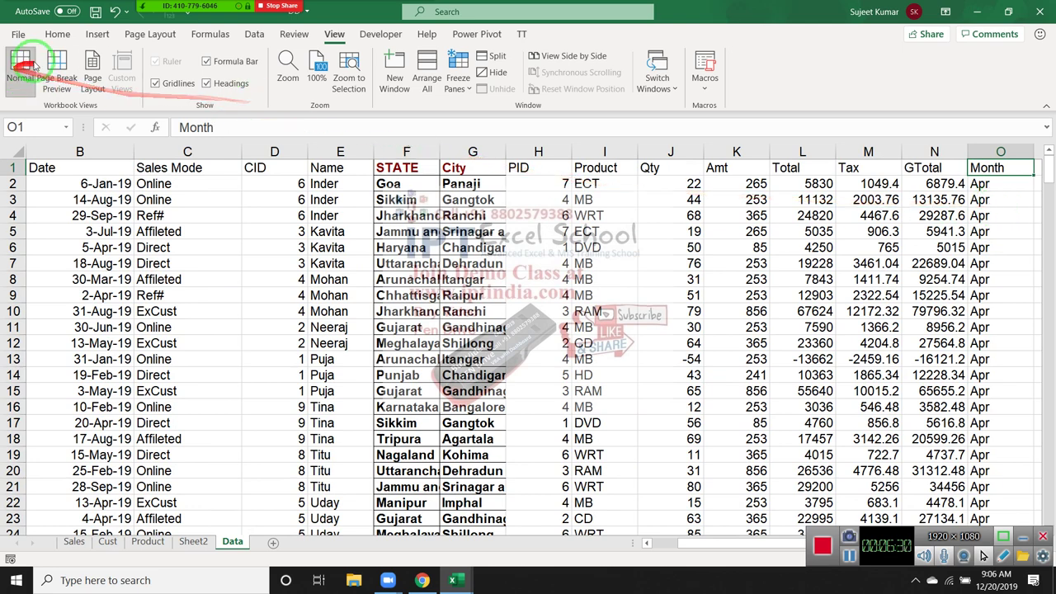
- Bring up Custom Sort with the Sort by column list showing
click(62, 38)
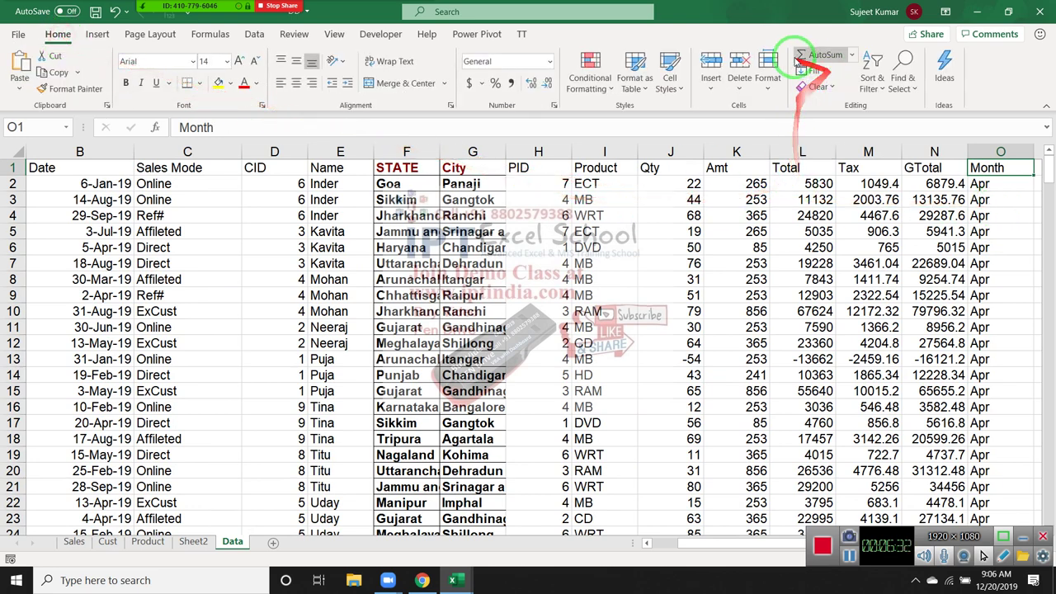
click(871, 83)
click(876, 148)
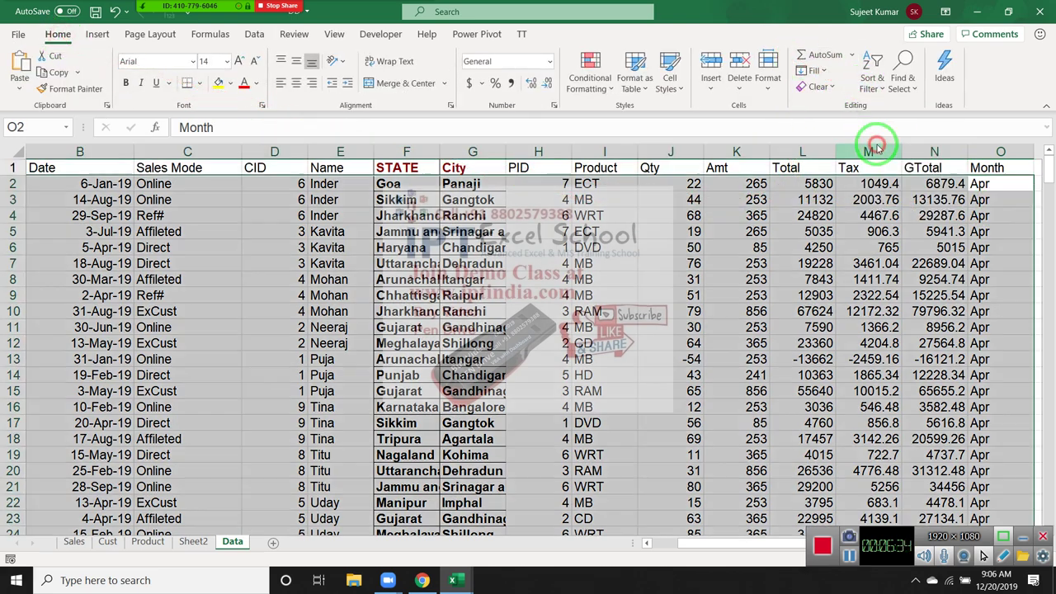
click(295, 279)
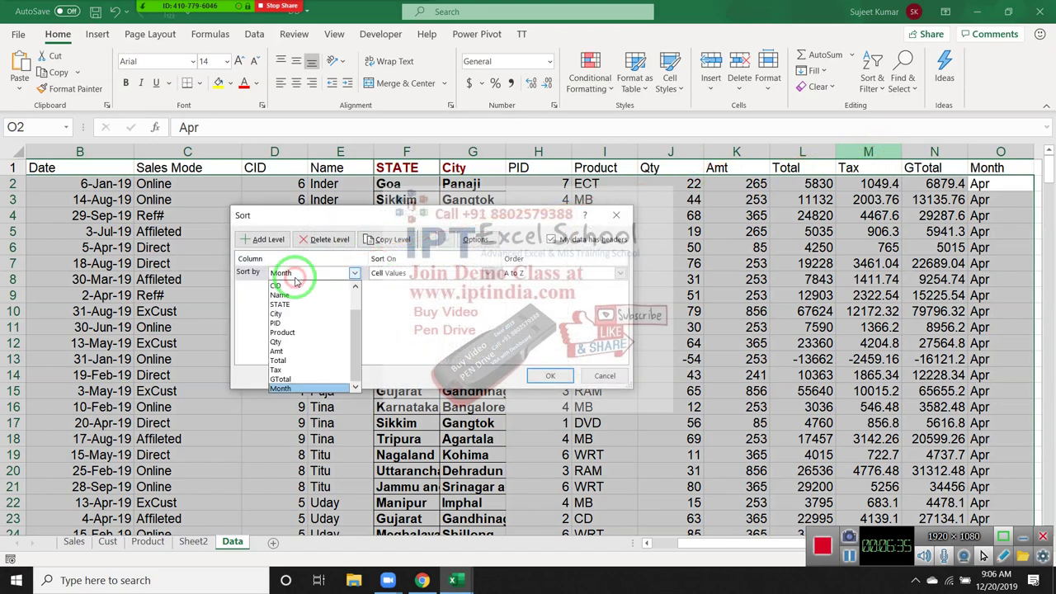
- Sort by Month using the Jan, Feb, Mar custom list order
click(445, 278)
click(530, 279)
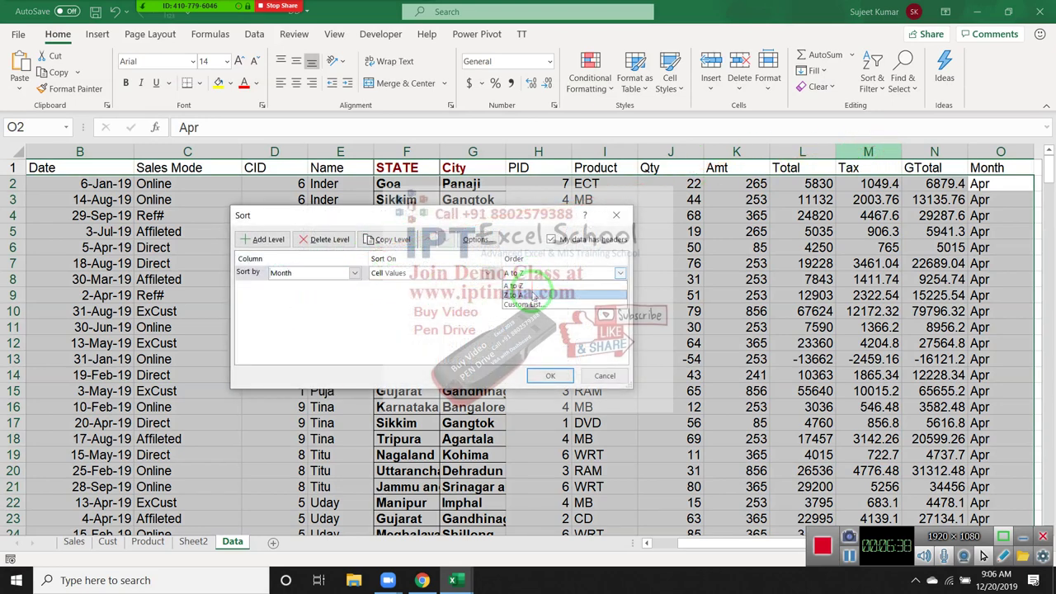
click(531, 307)
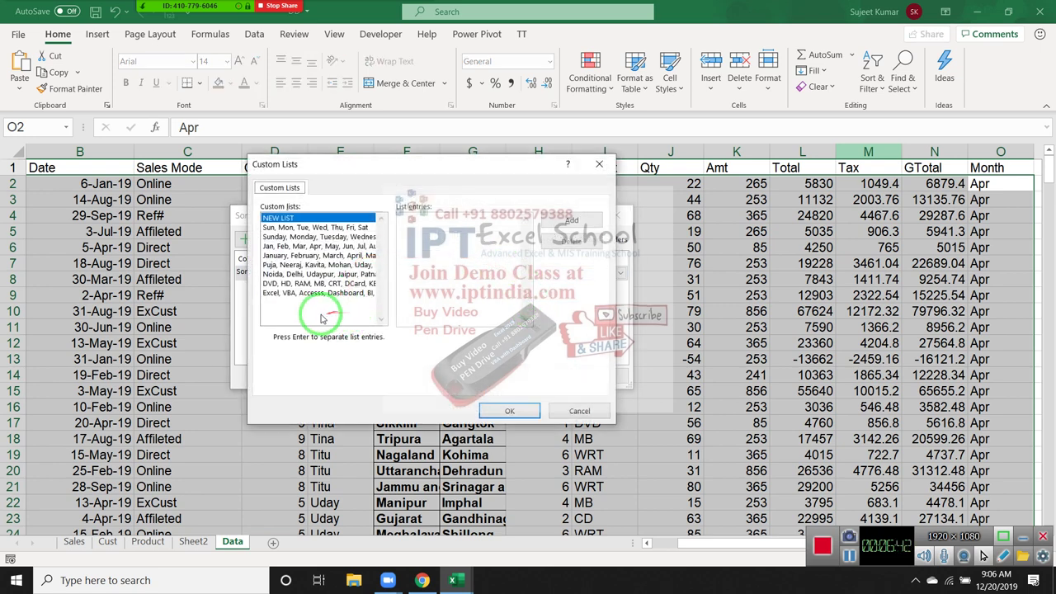
click(286, 246)
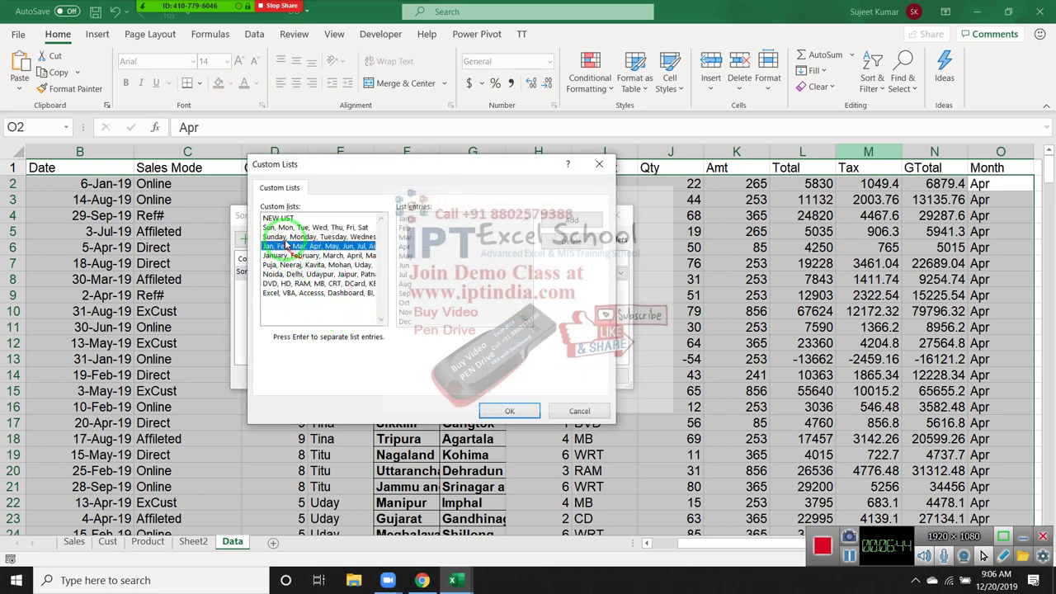
click(530, 413)
- Apply the Month sort, then scroll through the Jan-to-Jul rows and back to the top
click(543, 381)
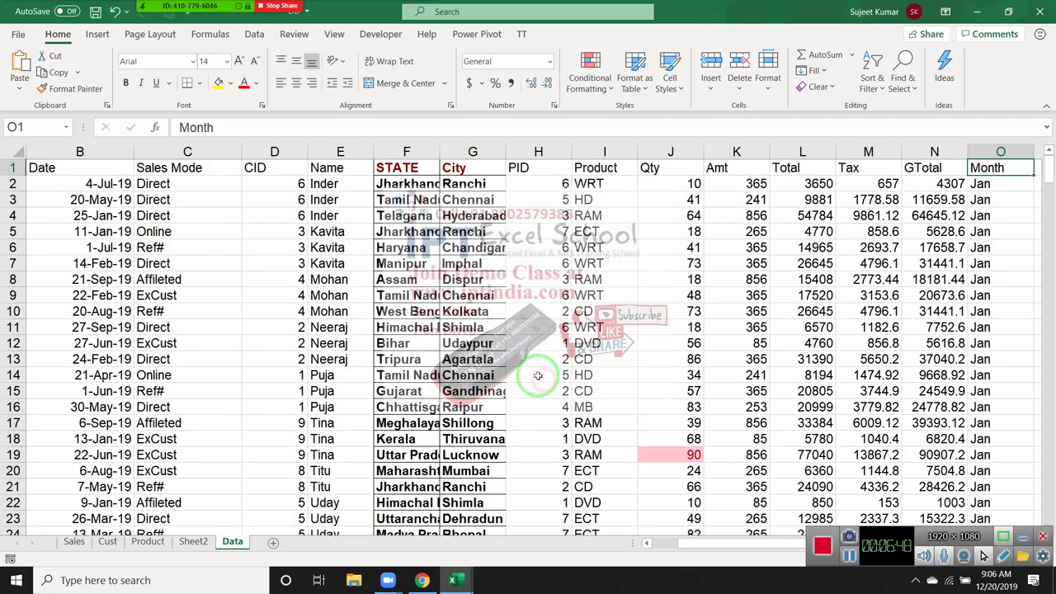
scroll(975, 342, down, 6)
scroll(987, 334, down, 6)
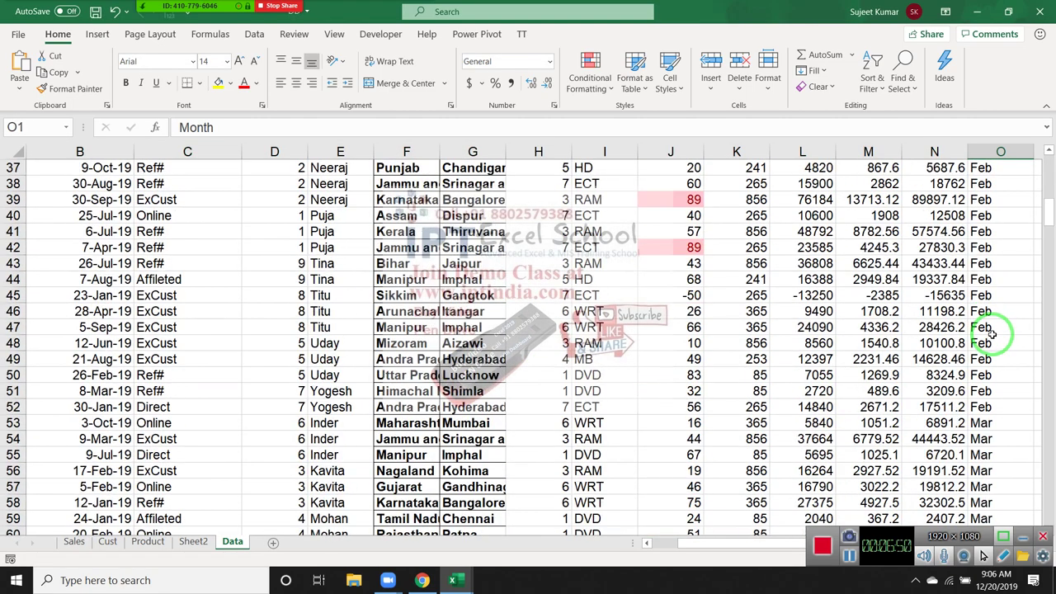
scroll(987, 339, down, 6)
scroll(987, 339, down, 9)
scroll(987, 339, down, 6)
scroll(987, 341, down, 11)
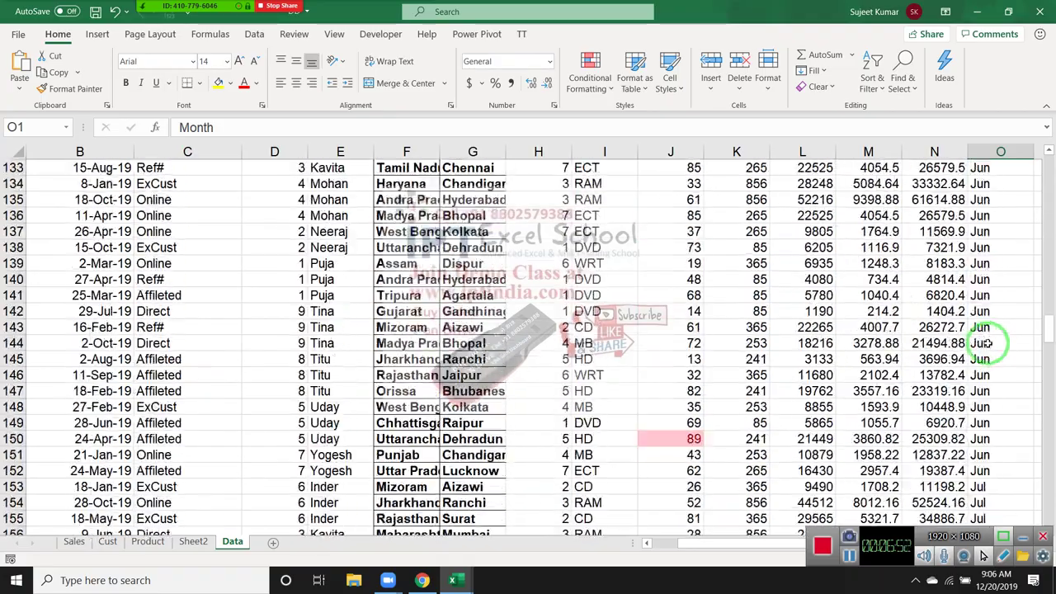
scroll(985, 342, down, 6)
scroll(984, 343, up, 8)
scroll(985, 341, up, 9)
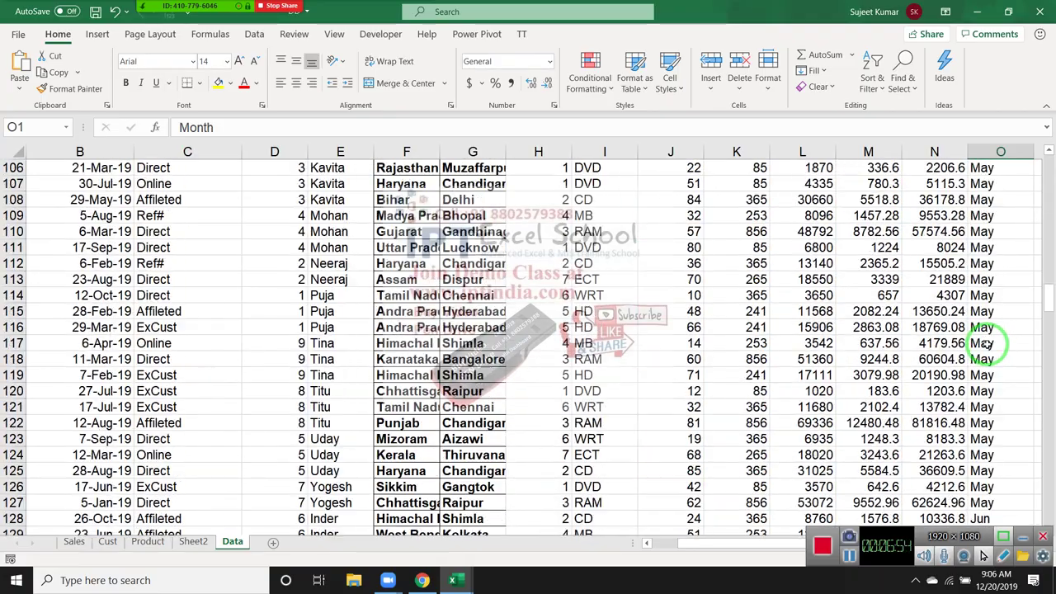
scroll(985, 341, up, 6)
scroll(984, 343, up, 14)
scroll(984, 343, up, 7)
scroll(984, 343, up, 6)
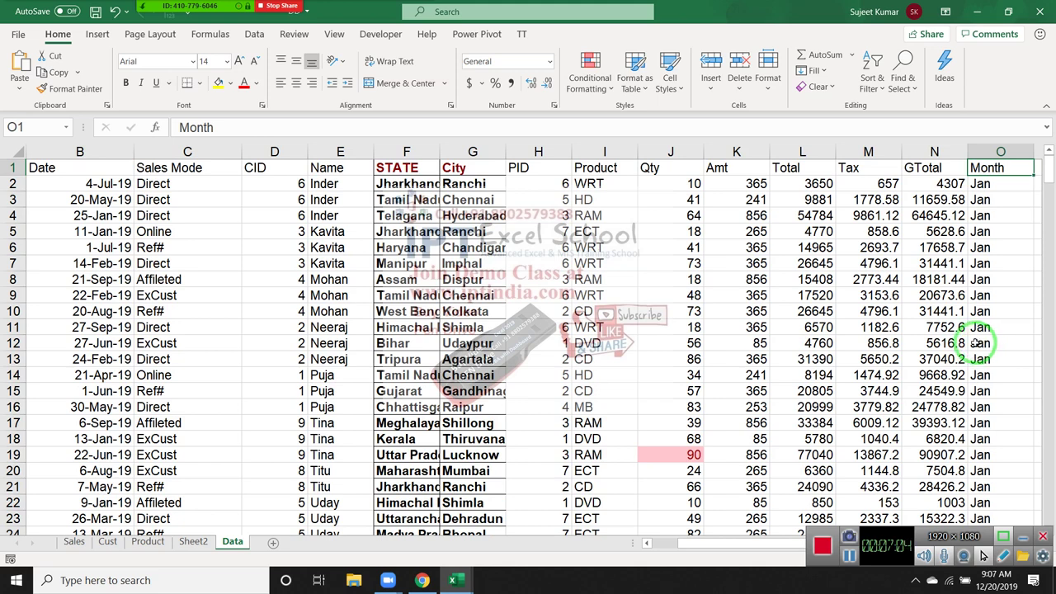
- Open Custom Sort and choose Custom List as the sort order
click(872, 80)
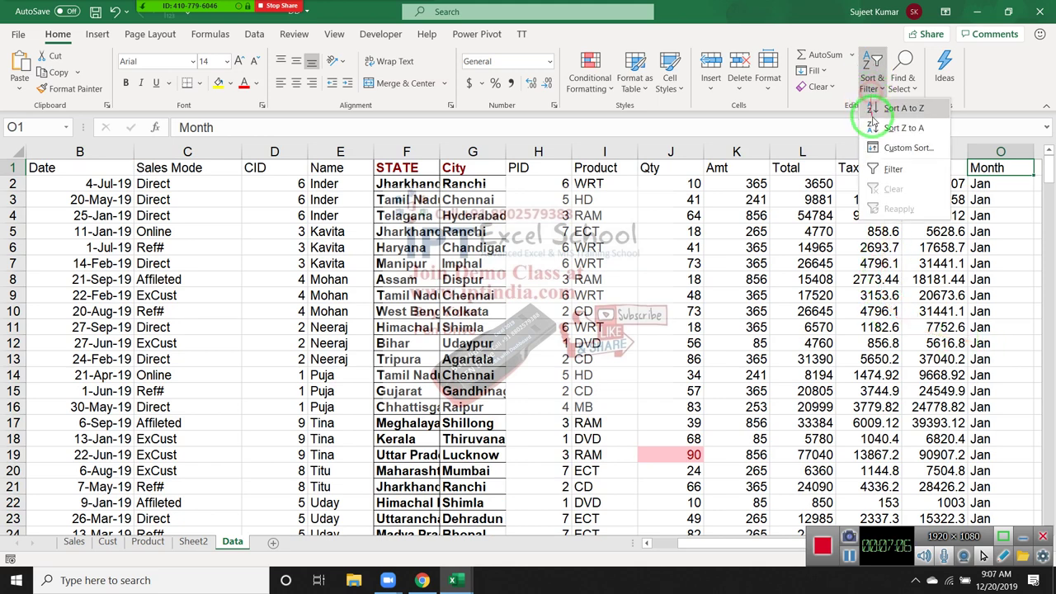
click(907, 147)
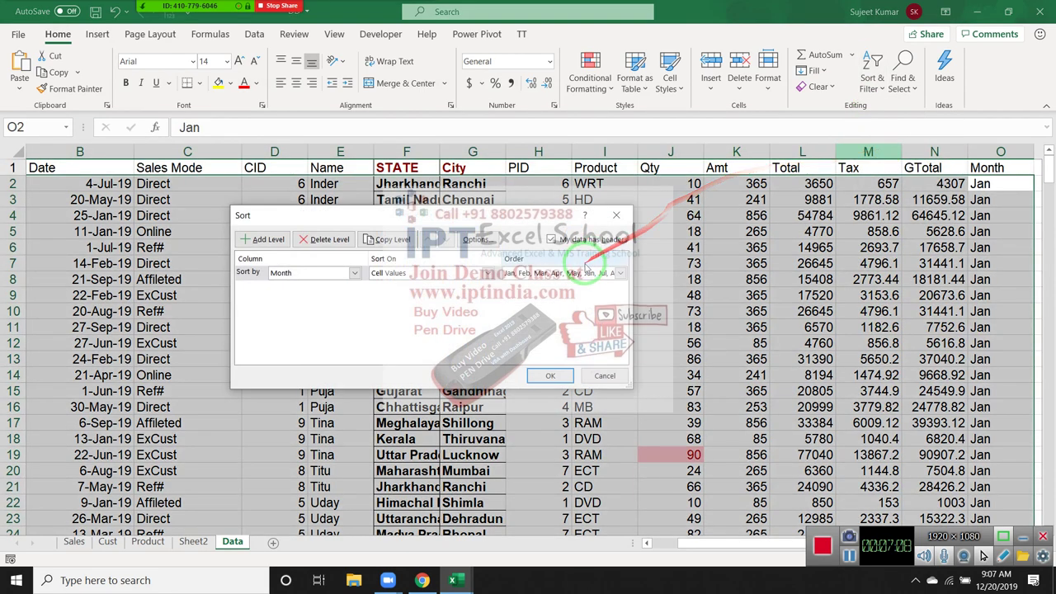
click(620, 273)
click(525, 323)
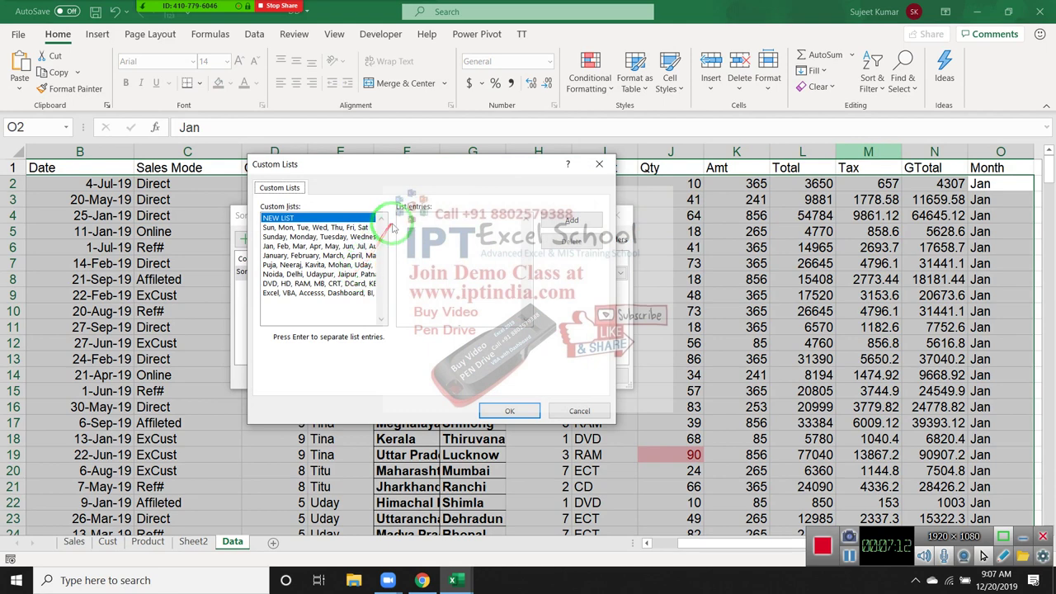
- Browse the month, city, product code, Excel topics and salesperson custom lists, then close them
click(345, 255)
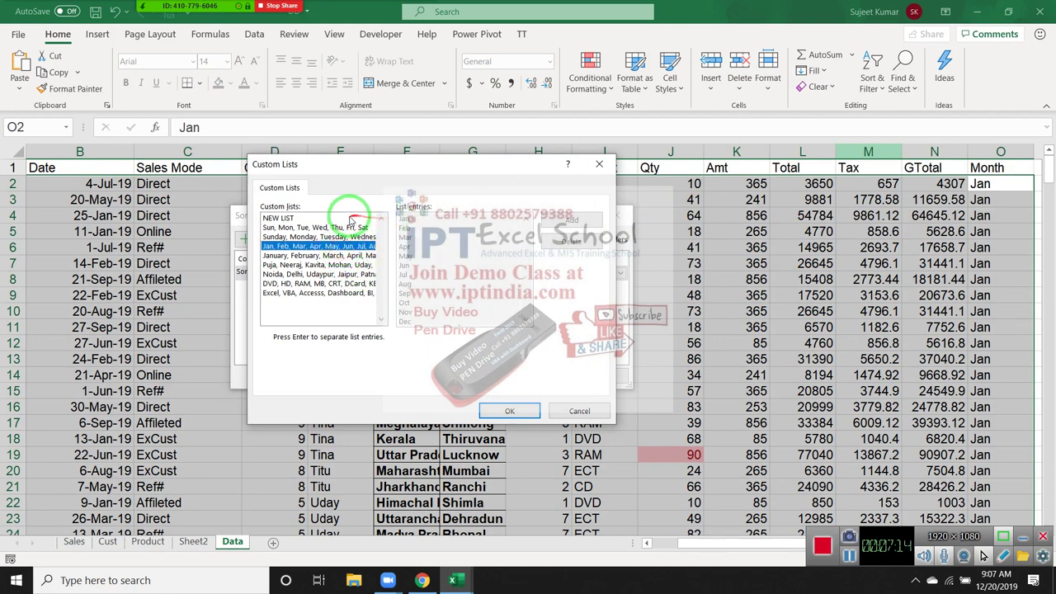
click(345, 219)
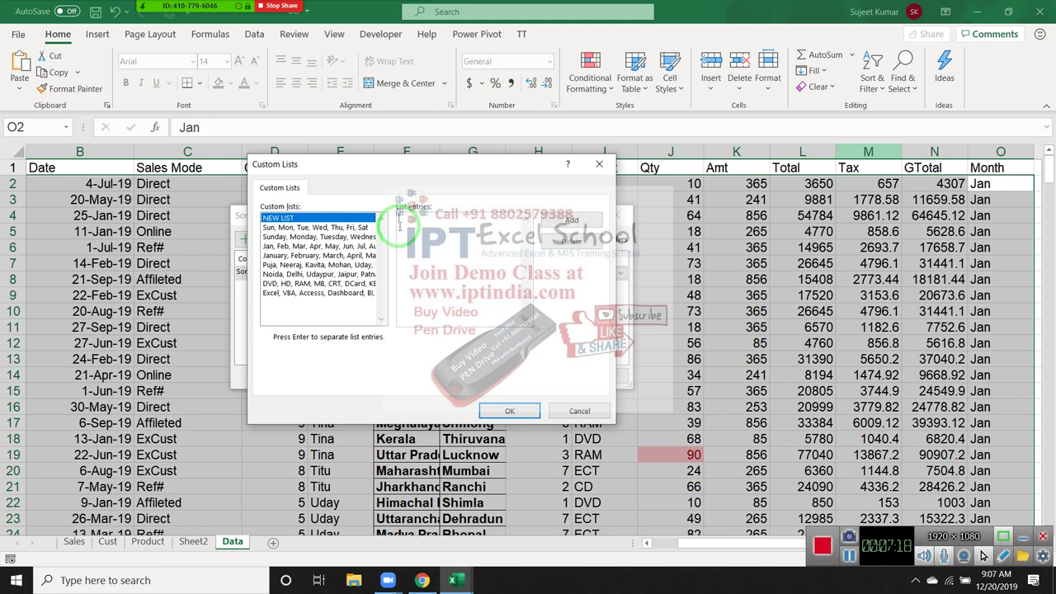
click(346, 274)
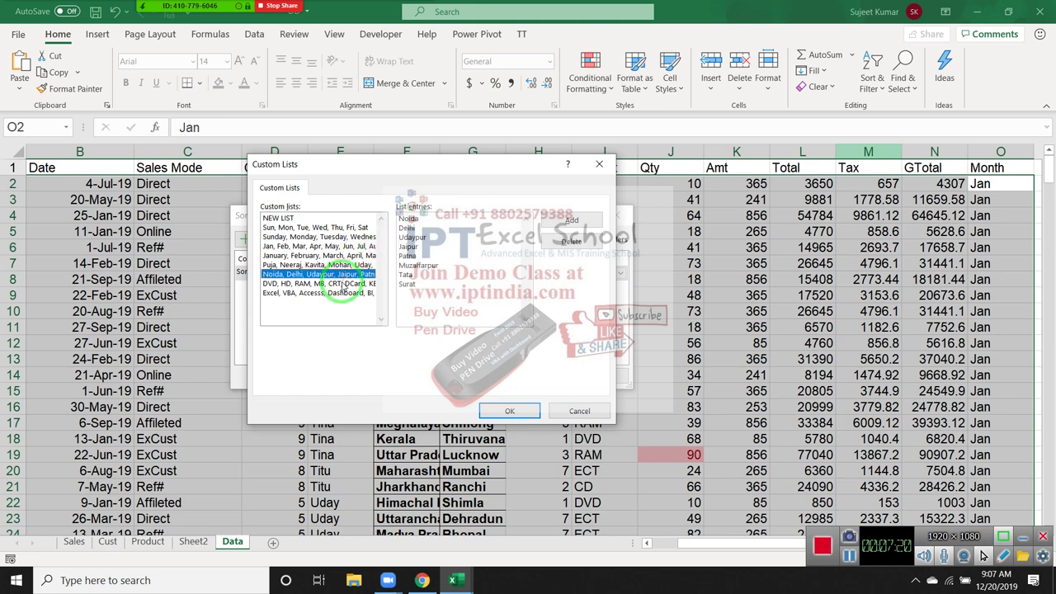
click(343, 283)
click(343, 293)
click(344, 274)
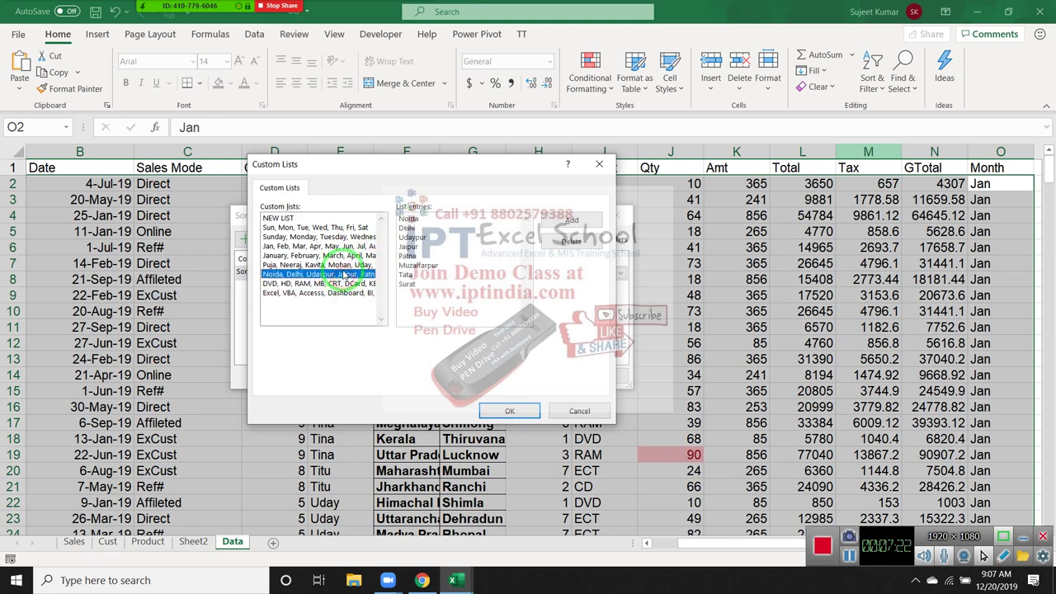
click(345, 264)
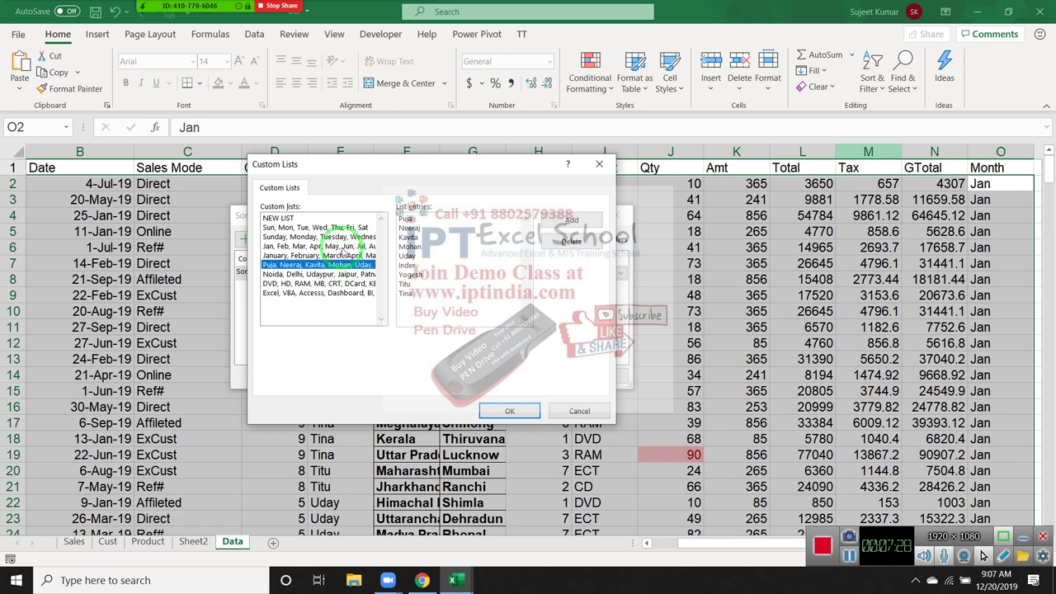
click(278, 217)
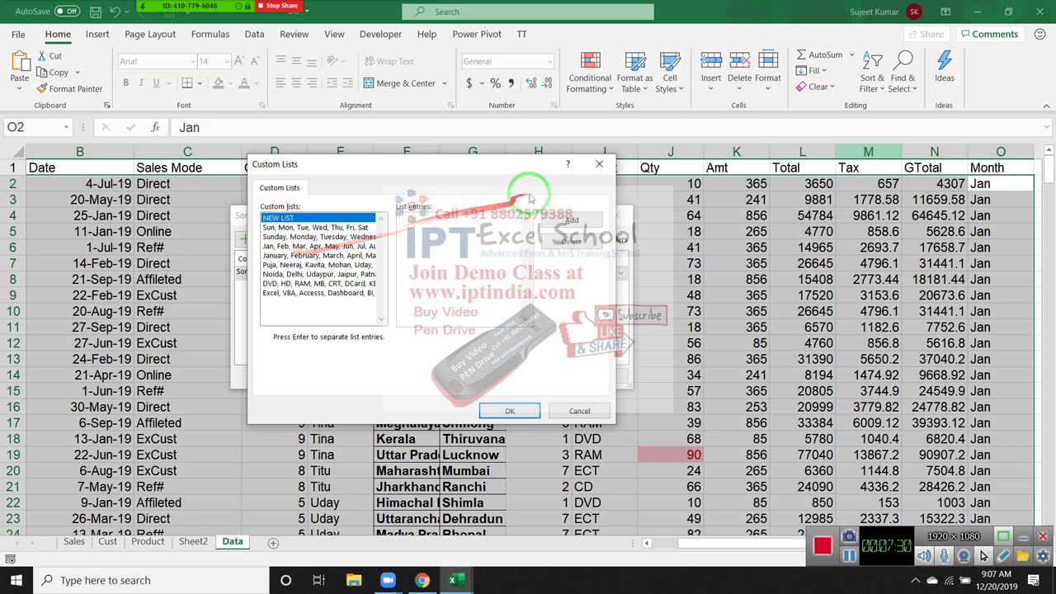
click(599, 164)
- Sort by the Name column in salesperson-names custom list order and apply it
click(341, 272)
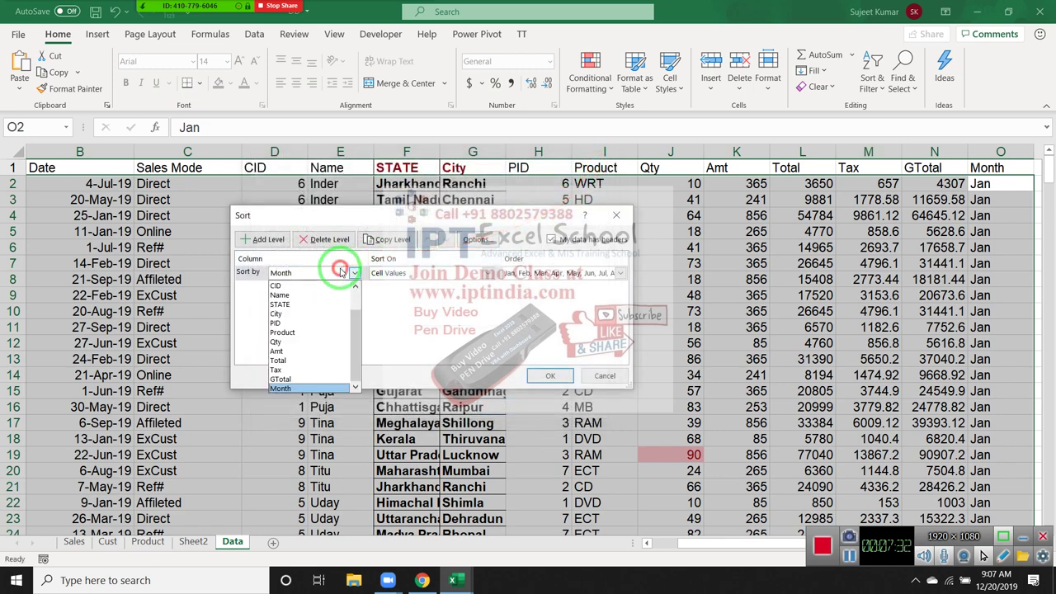
click(330, 295)
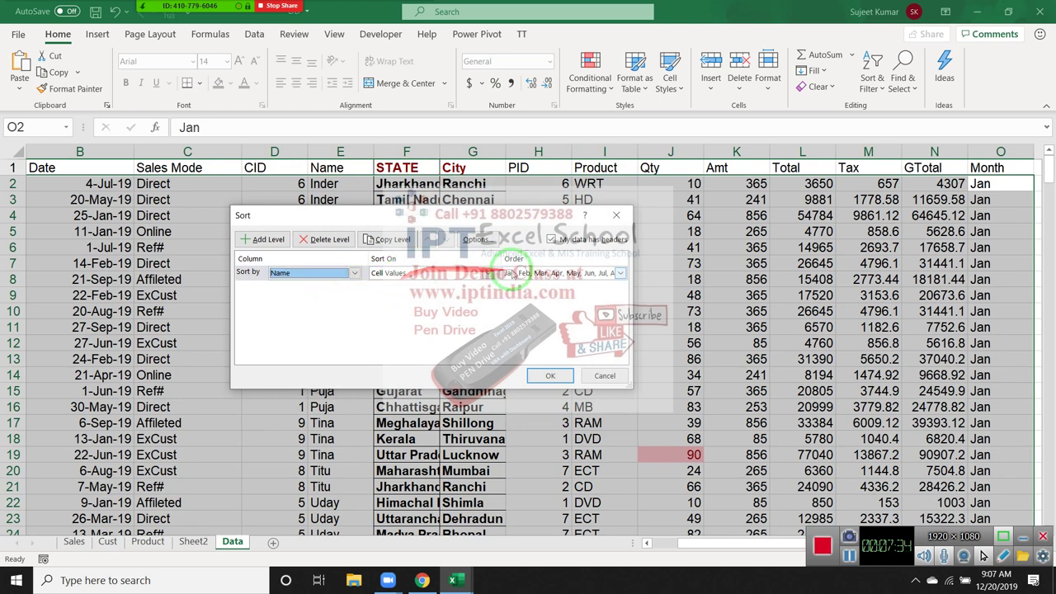
click(619, 273)
click(532, 322)
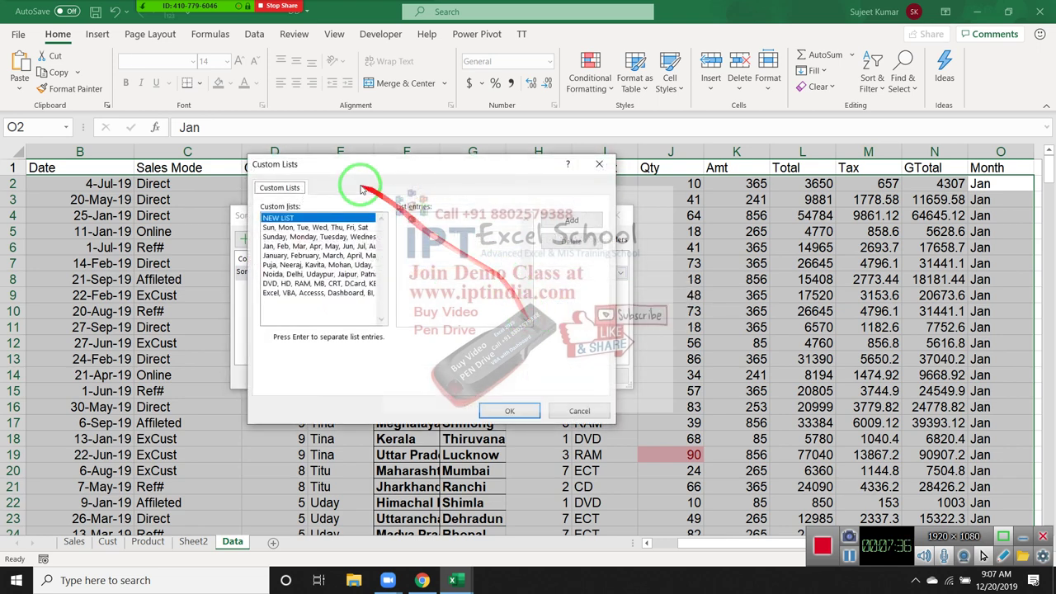
drag(343, 165, 580, 159)
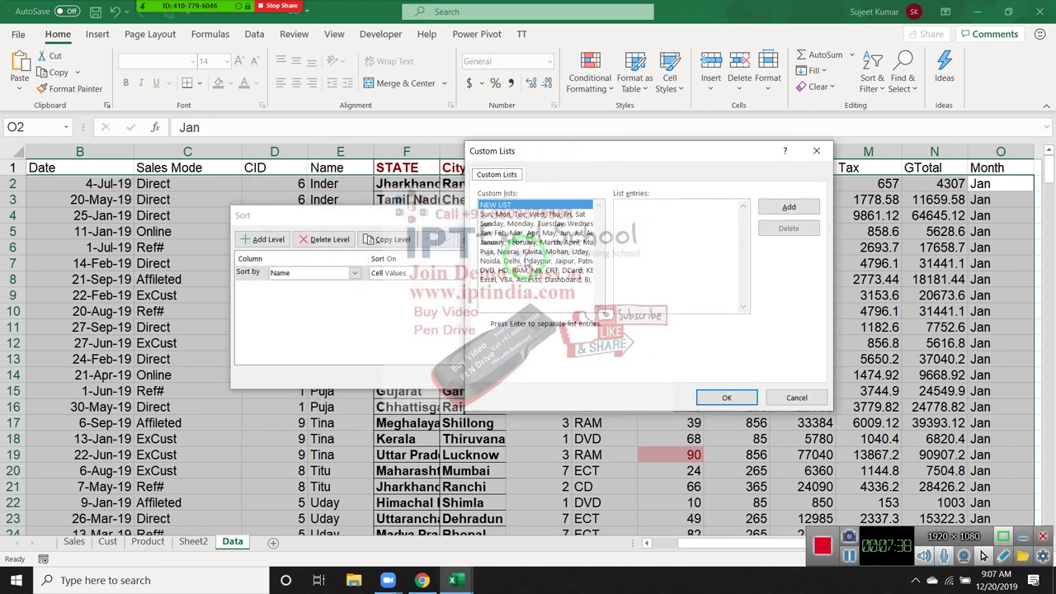
click(528, 260)
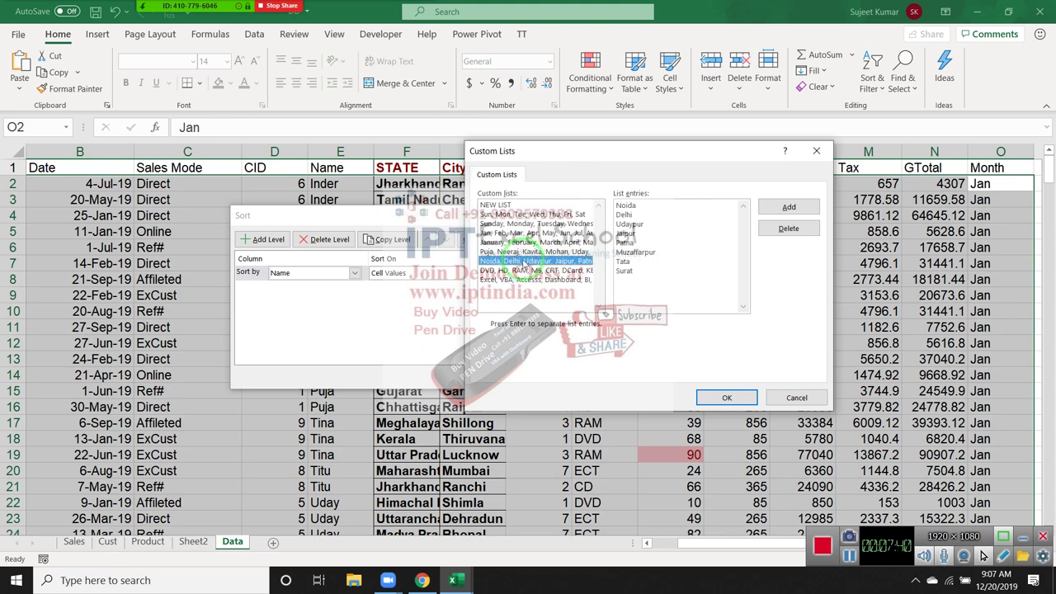
click(523, 251)
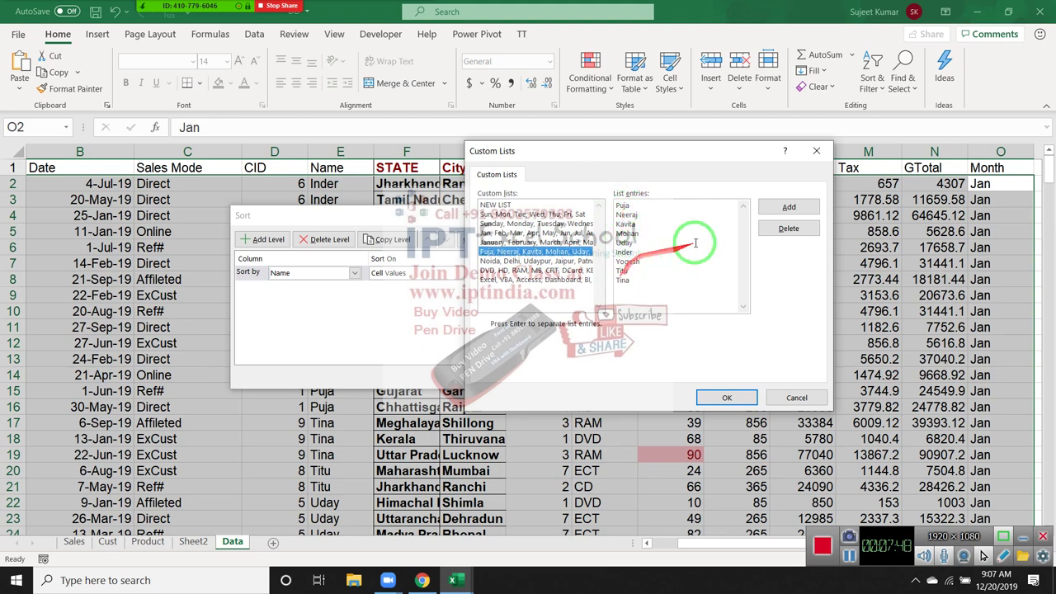
click(727, 399)
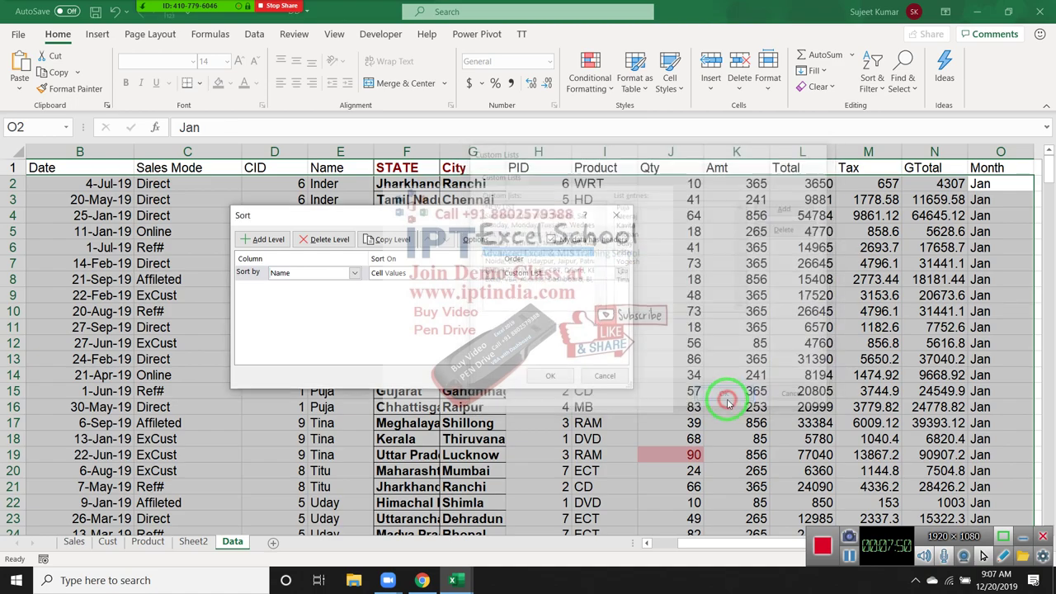
click(567, 375)
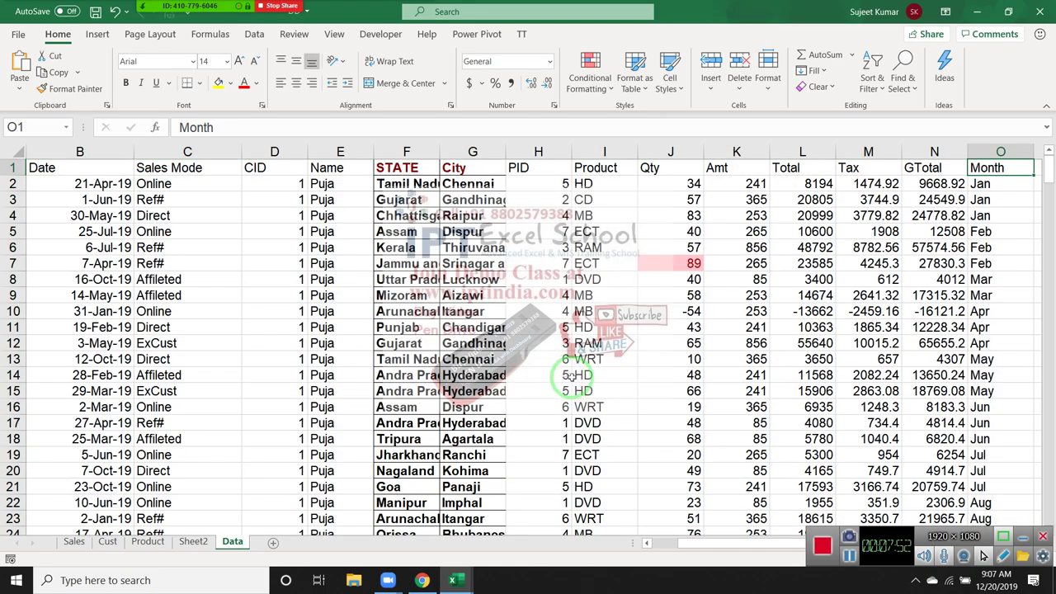
- Scroll through Puja's and Mohan's name-sorted blocks and back up, then show the meeting participants list
scroll(567, 376, down, 7)
scroll(565, 374, down, 8)
scroll(562, 374, down, 16)
scroll(561, 373, down, 16)
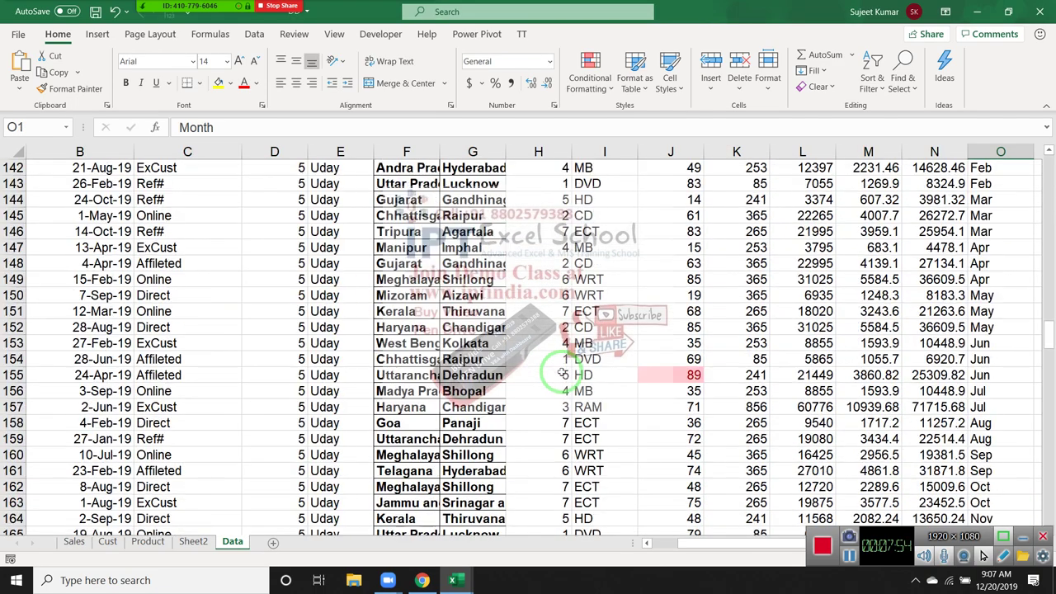
scroll(561, 371, down, 6)
scroll(562, 369, down, 18)
scroll(564, 365, down, 8)
scroll(563, 365, down, 9)
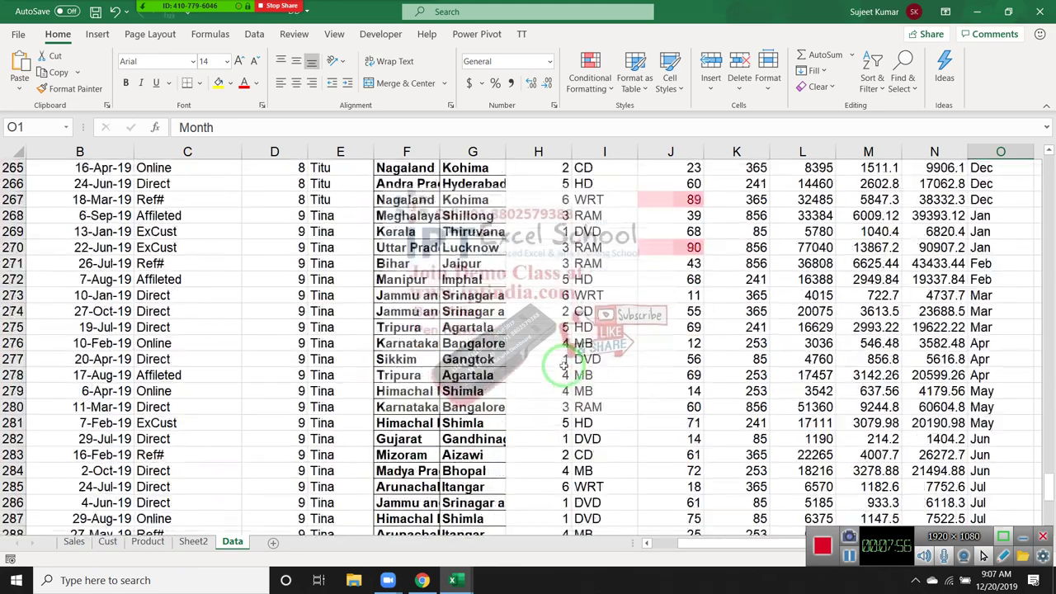
scroll(564, 365, down, 12)
scroll(565, 363, up, 8)
scroll(565, 360, up, 12)
scroll(565, 360, up, 15)
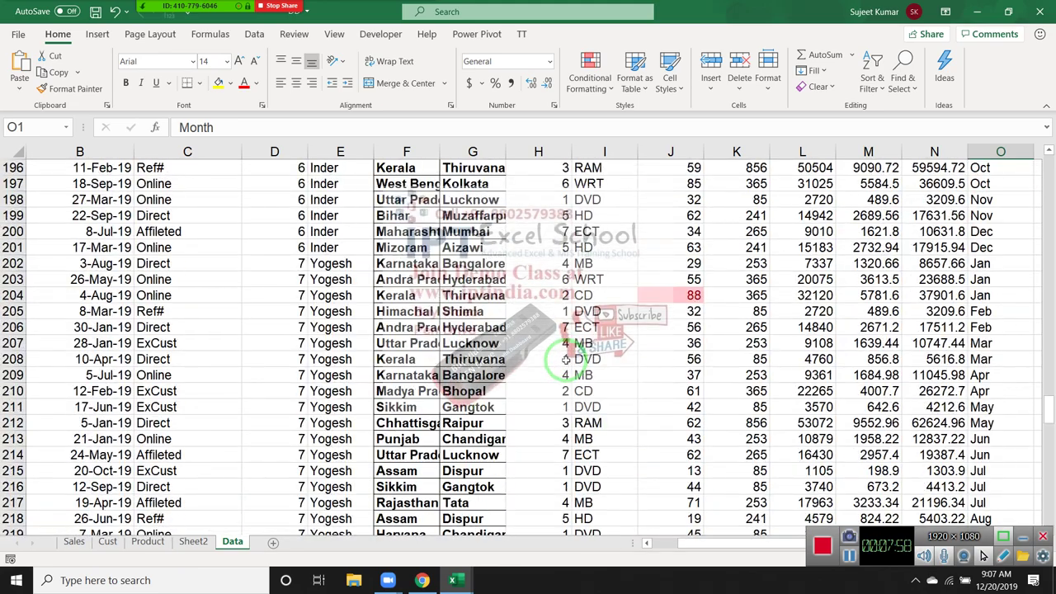
scroll(566, 359, up, 7)
scroll(566, 360, up, 8)
scroll(566, 360, up, 8)
scroll(566, 359, up, 9)
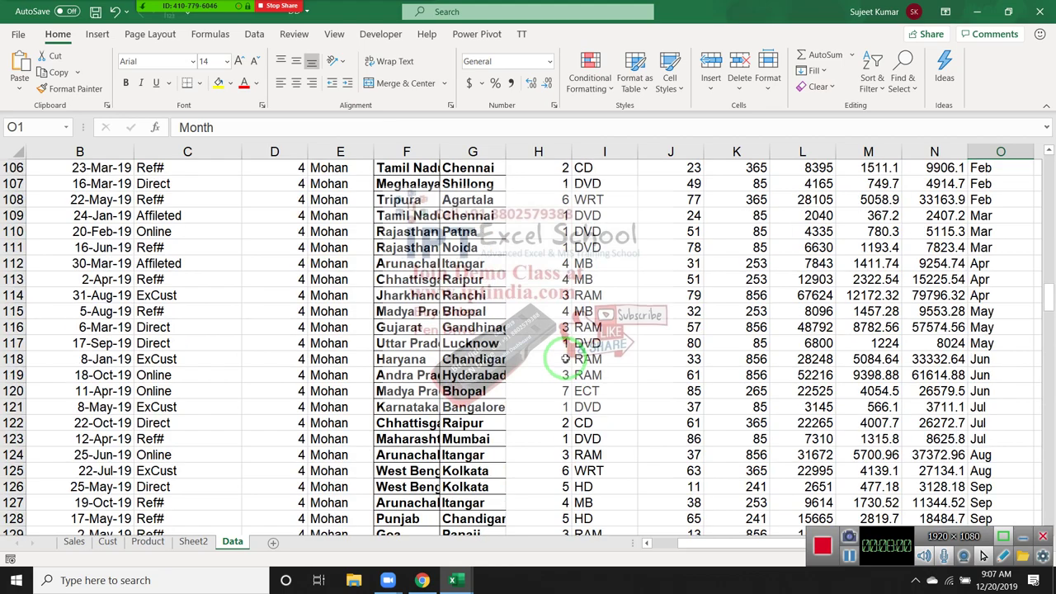
scroll(566, 359, up, 10)
scroll(566, 359, up, 12)
scroll(565, 358, up, 5)
scroll(563, 359, up, 6)
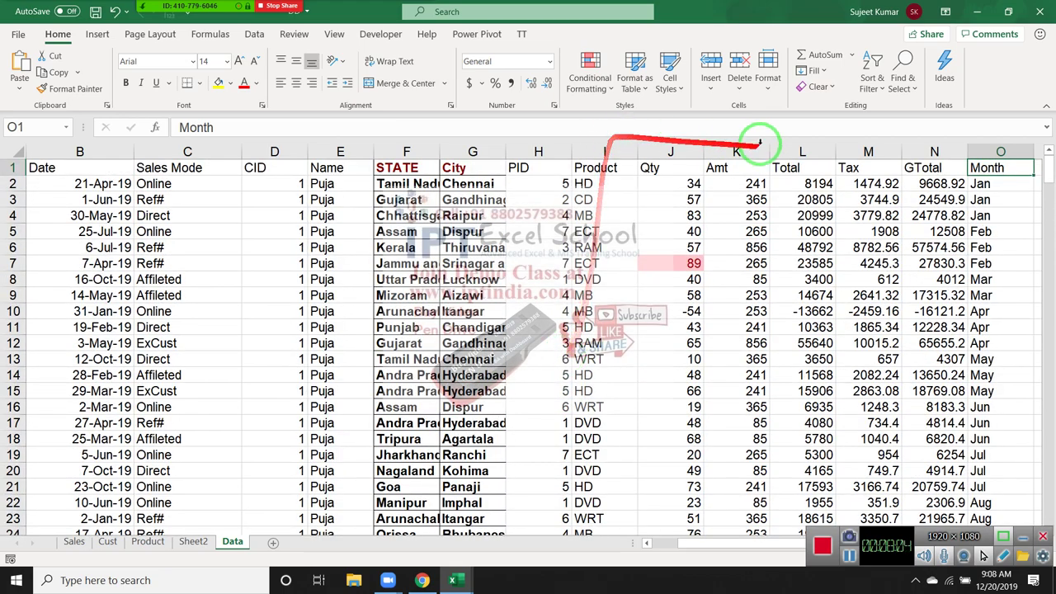
click(185, 21)
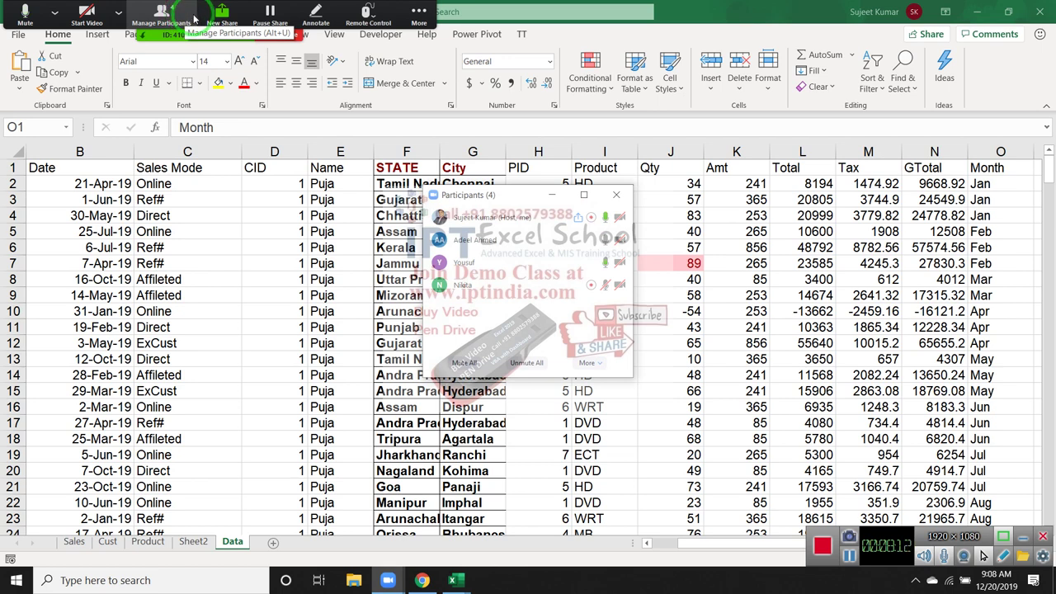
- Close the participants list, select the Qty cells 40 and -54, then the GTotal and Tax headers
click(625, 197)
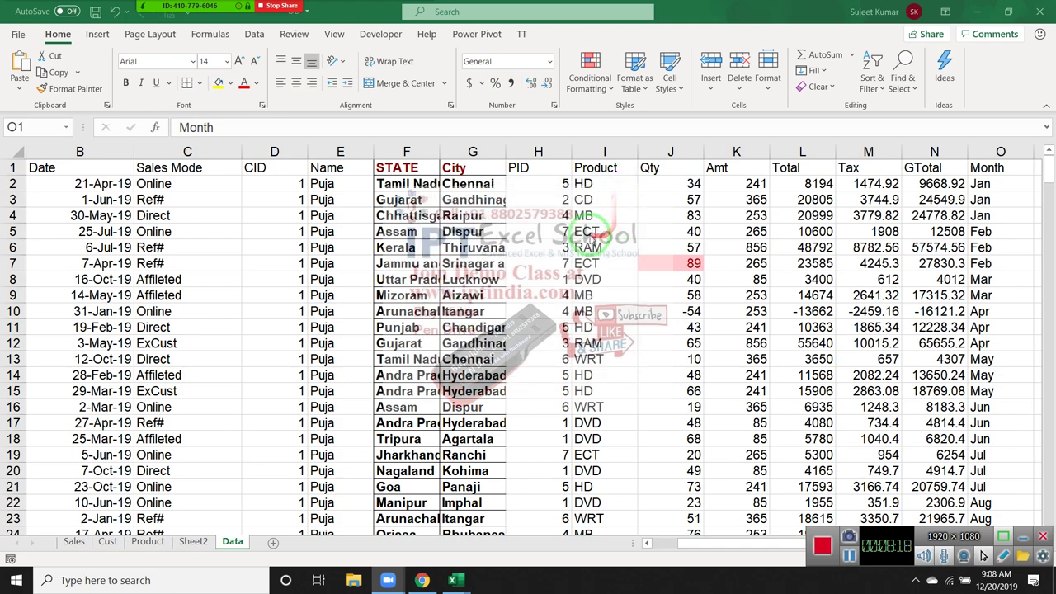
click(652, 229)
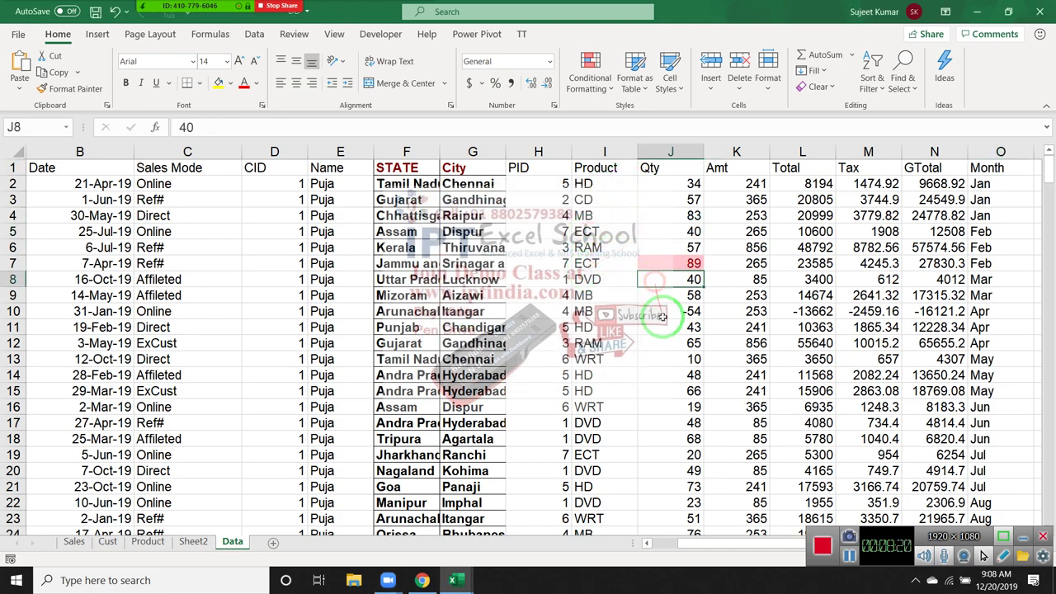
click(664, 311)
scroll(618, 282, down, 6)
scroll(615, 282, up, 6)
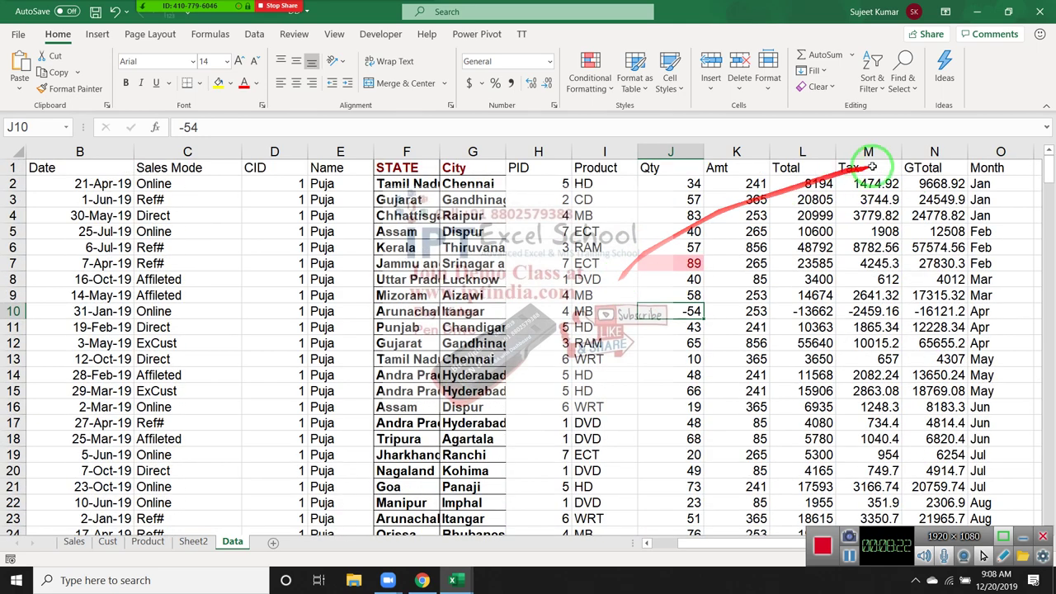
click(977, 183)
click(904, 165)
click(870, 167)
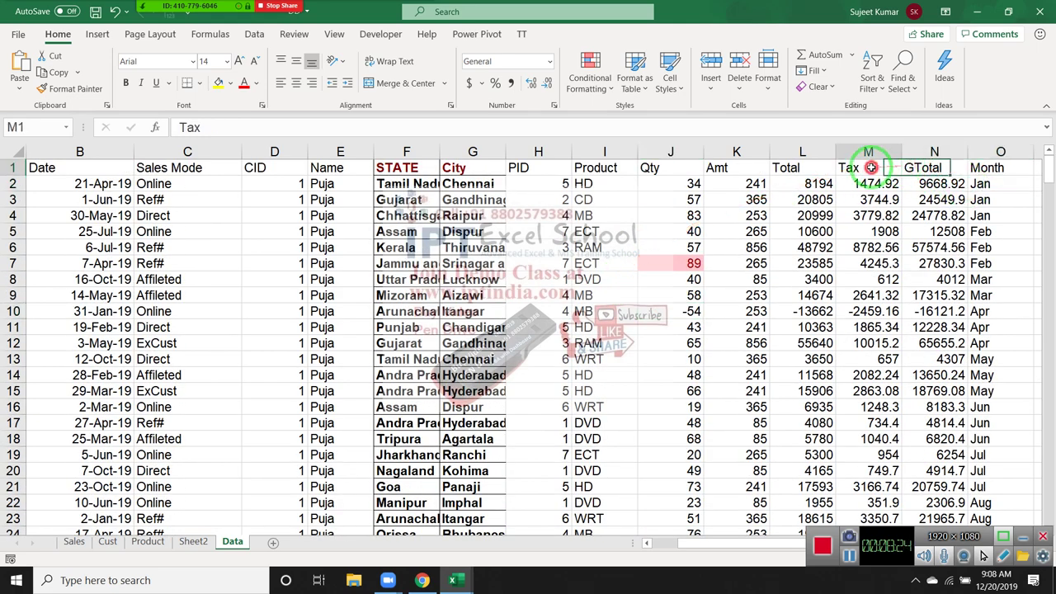
click(879, 82)
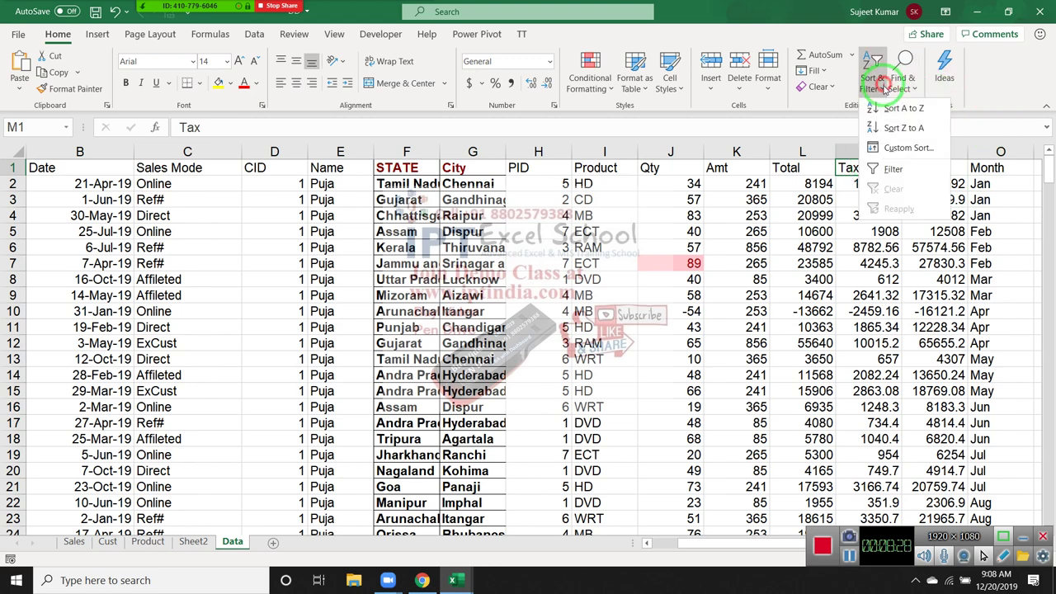
click(906, 148)
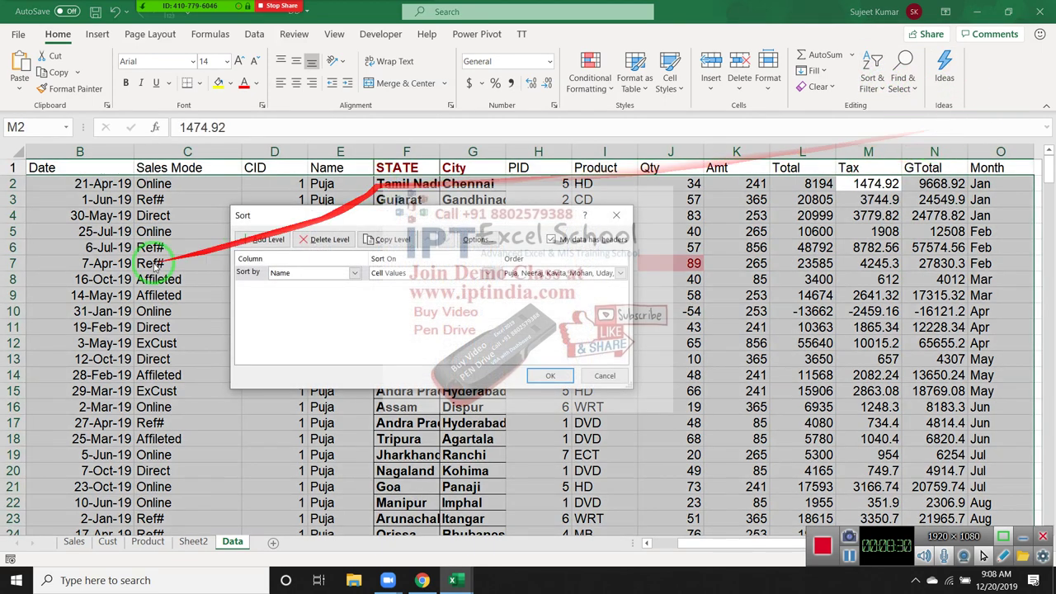
click(286, 275)
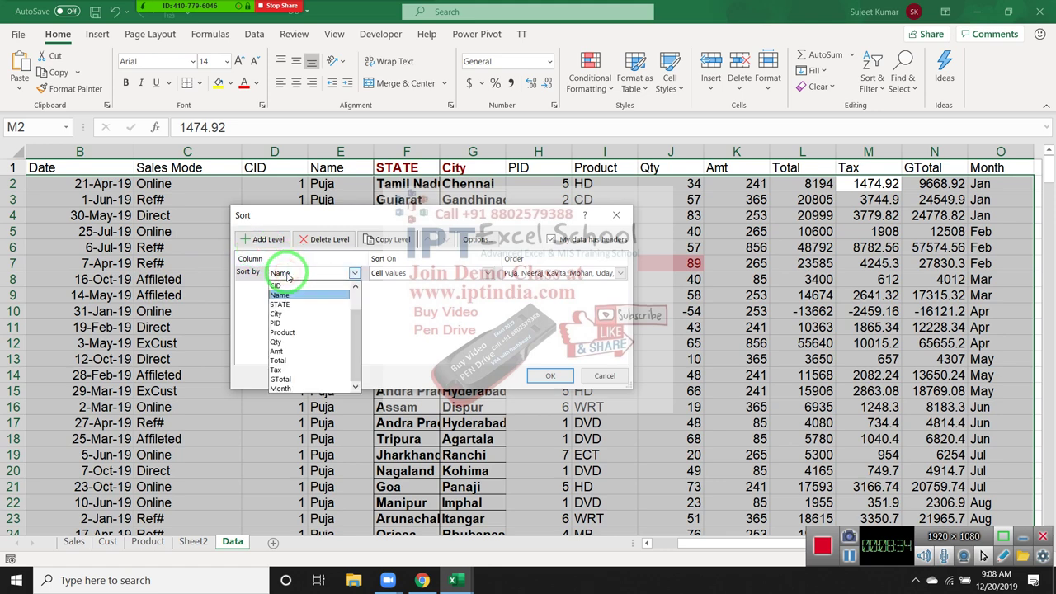
click(287, 275)
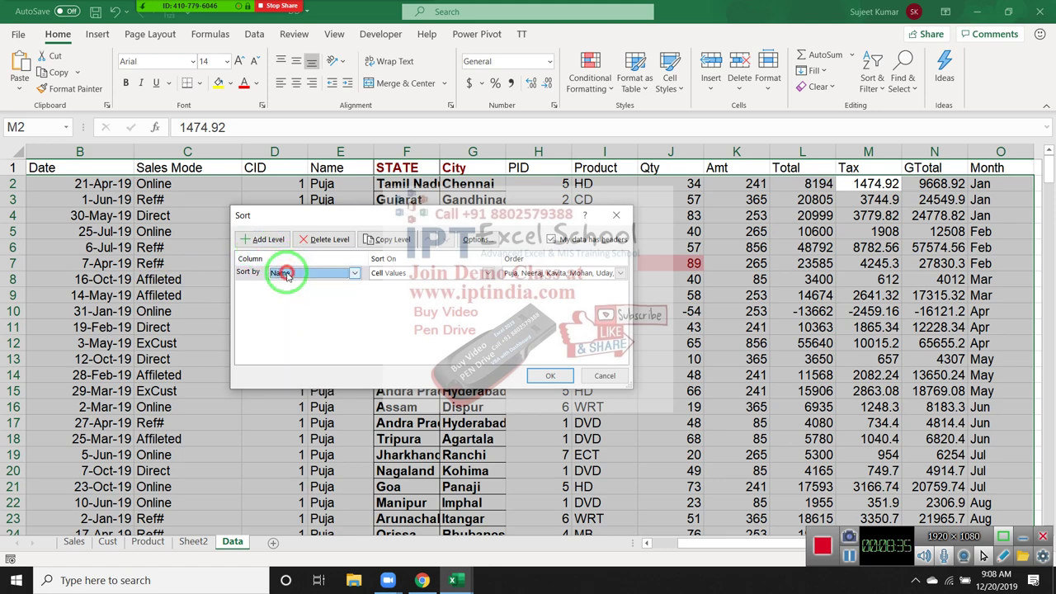
click(606, 376)
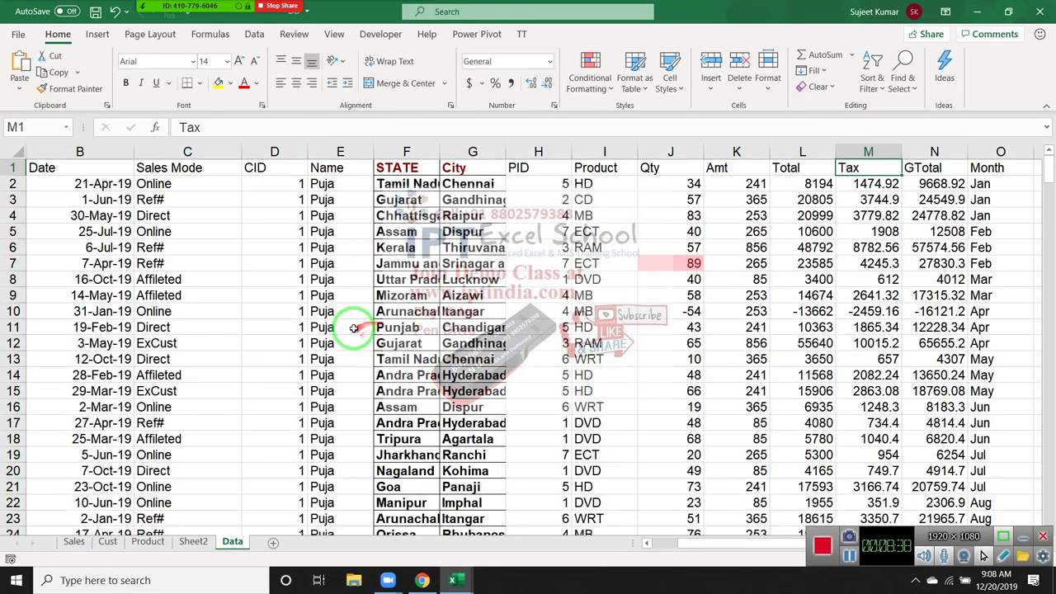
click(338, 328)
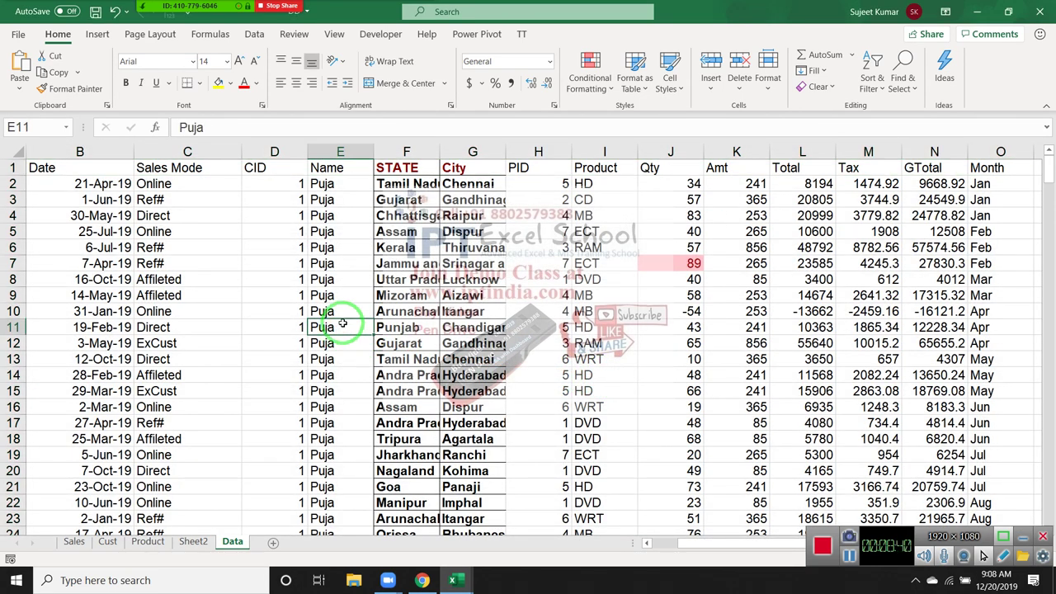
double_click(342, 324)
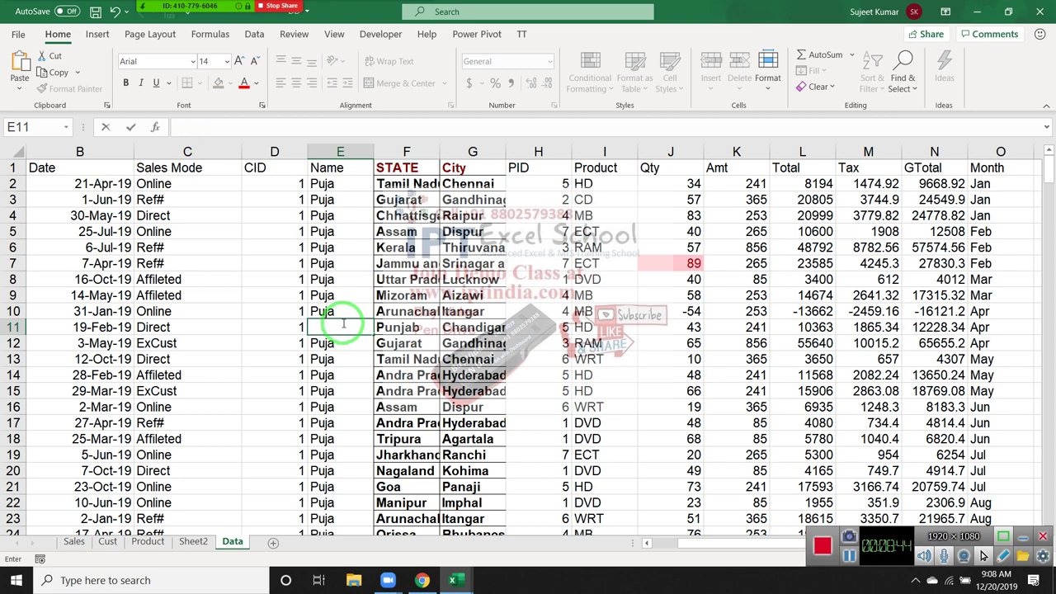
text(puja)
- Enter lowercase 'puja' in E11 and E17, and replace the name in E23 with 'neeraj'
key(Return)
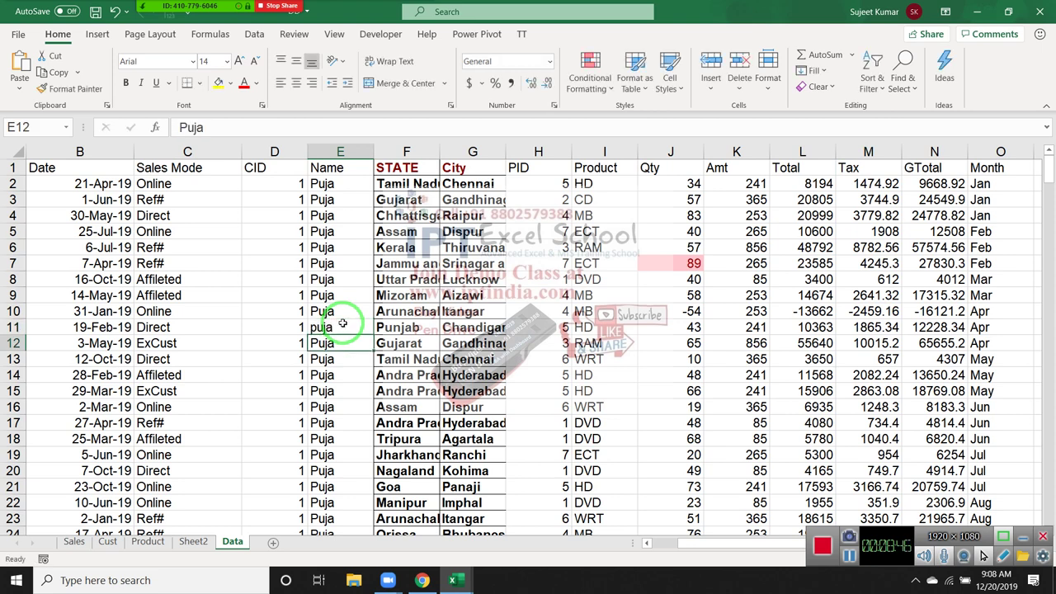
key(Down)
key(Down)
key(Down)
key(Down)
key(Down)
text(puja)
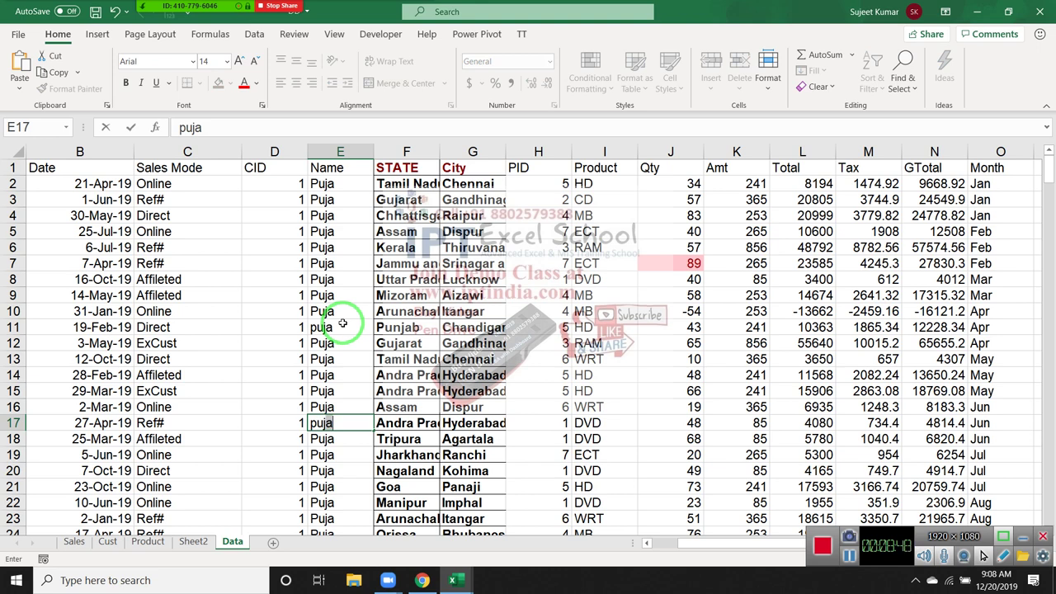
key(Return)
key(Down)
key(Down)
key(Down)
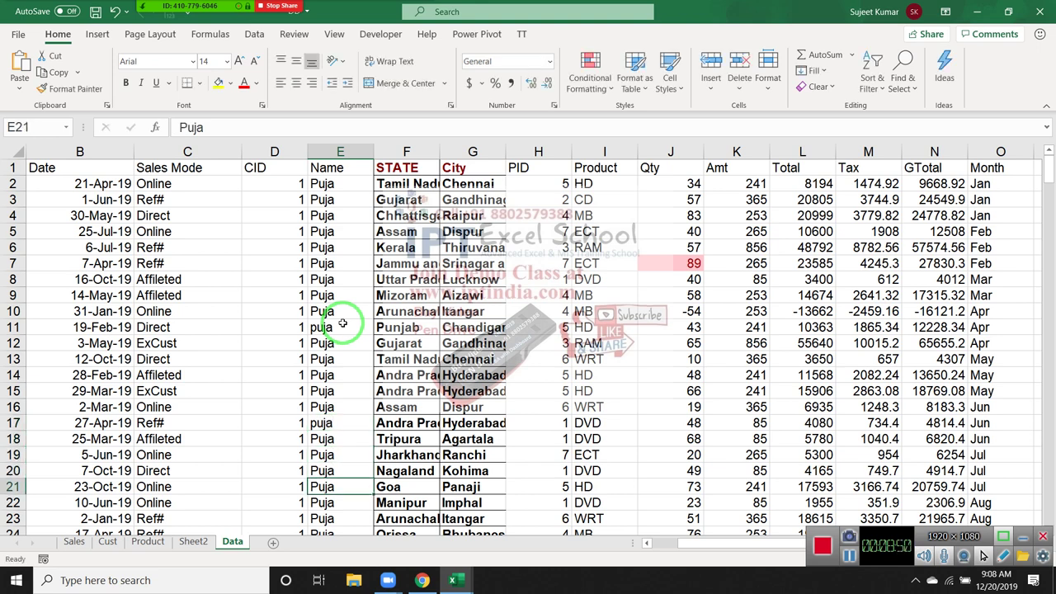
key(Down)
key(Down)
text(neeraj)
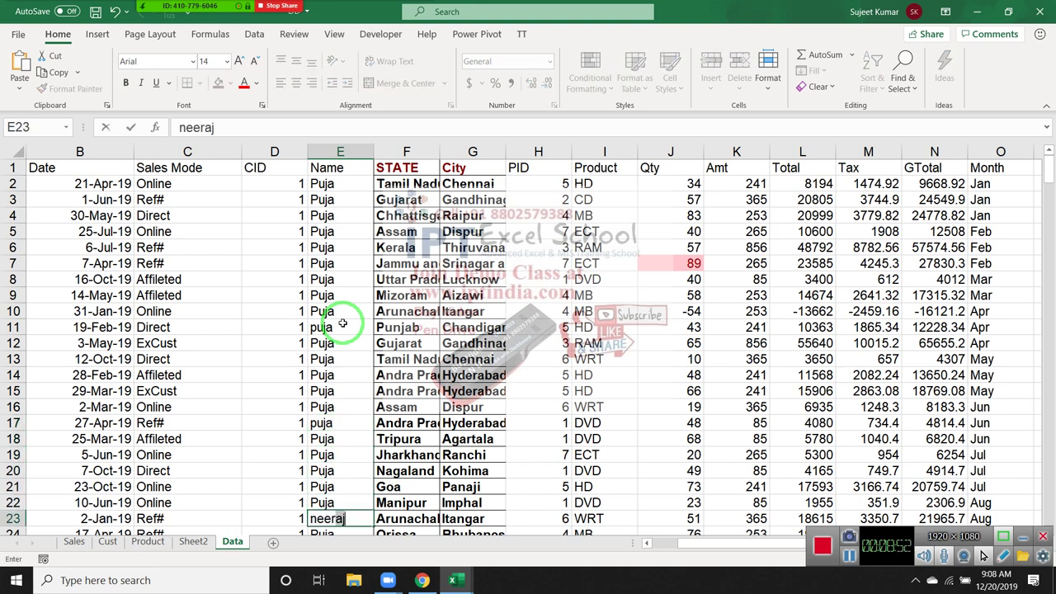
key(Return)
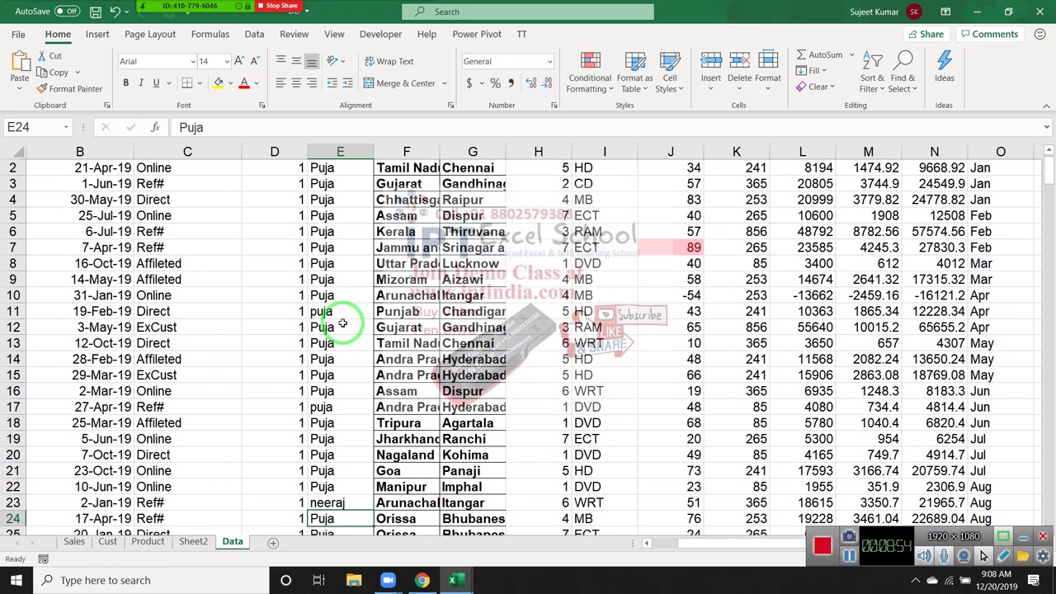
key(Up)
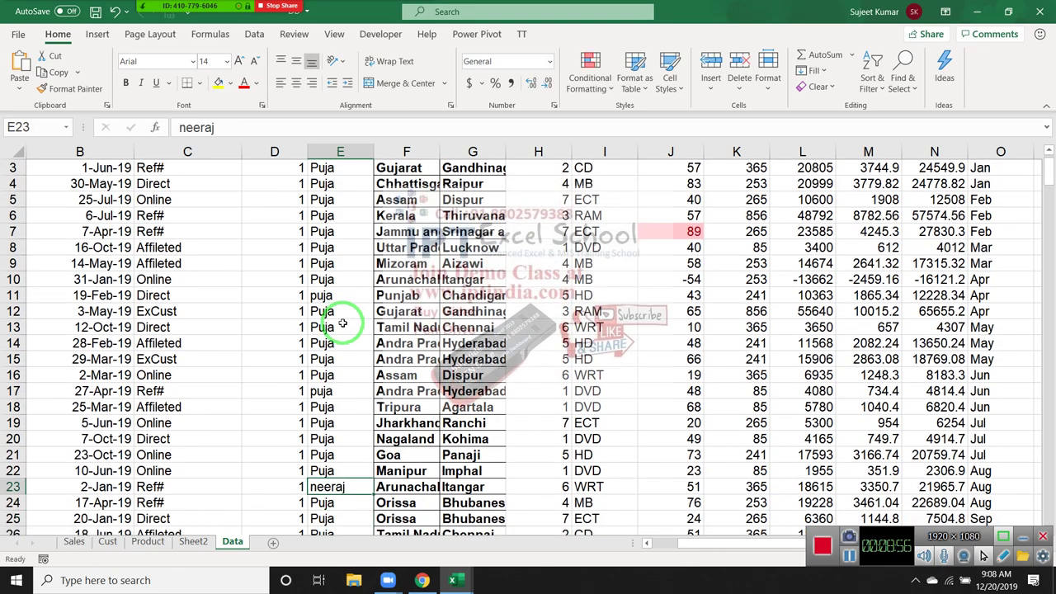
scroll(248, 302, up, 1)
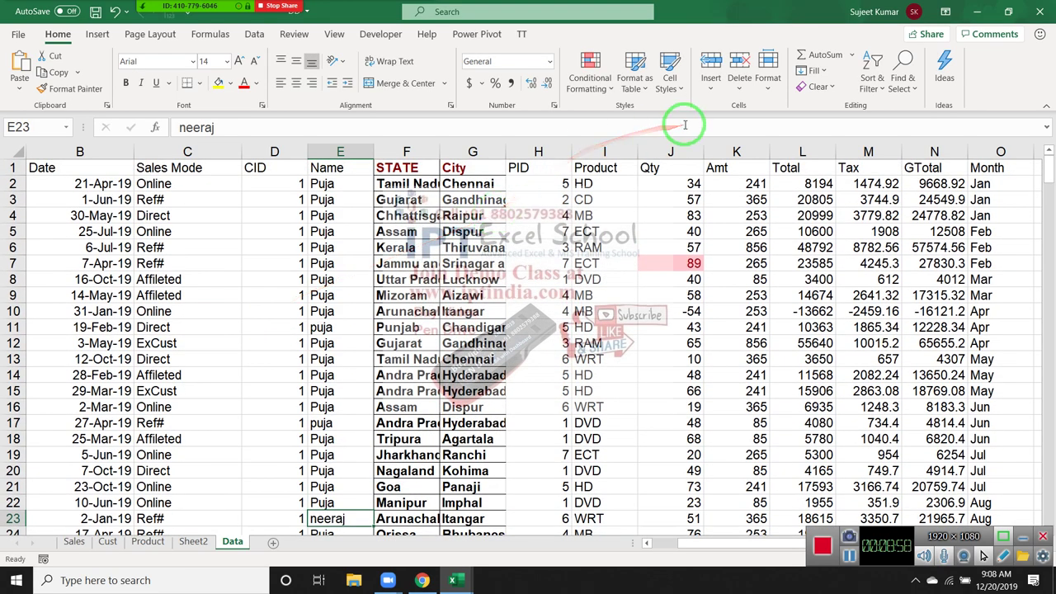
- Select the Name header E1 and sort the table Z to A
click(326, 167)
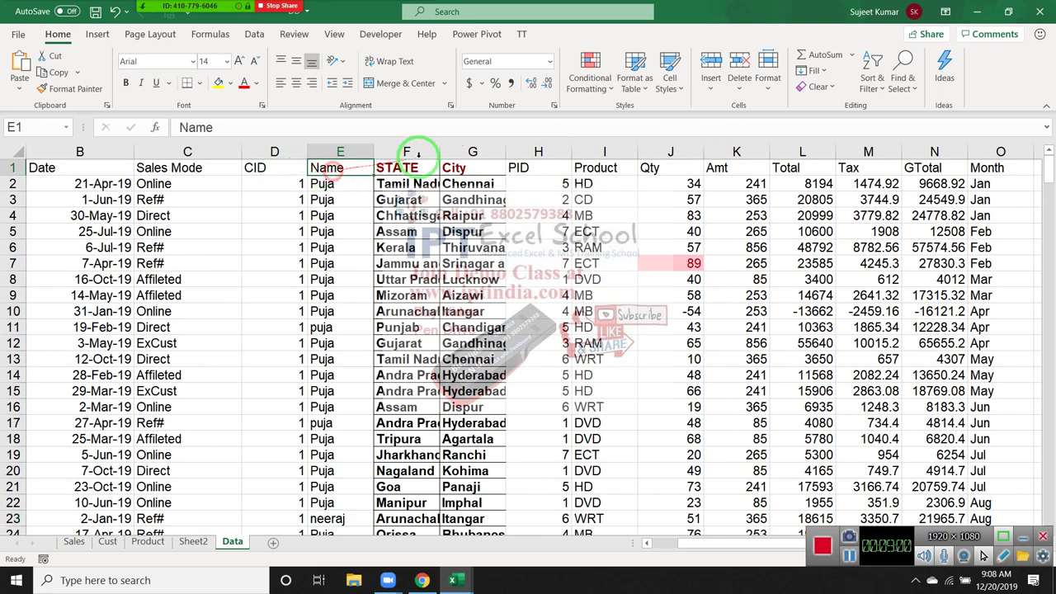
click(814, 70)
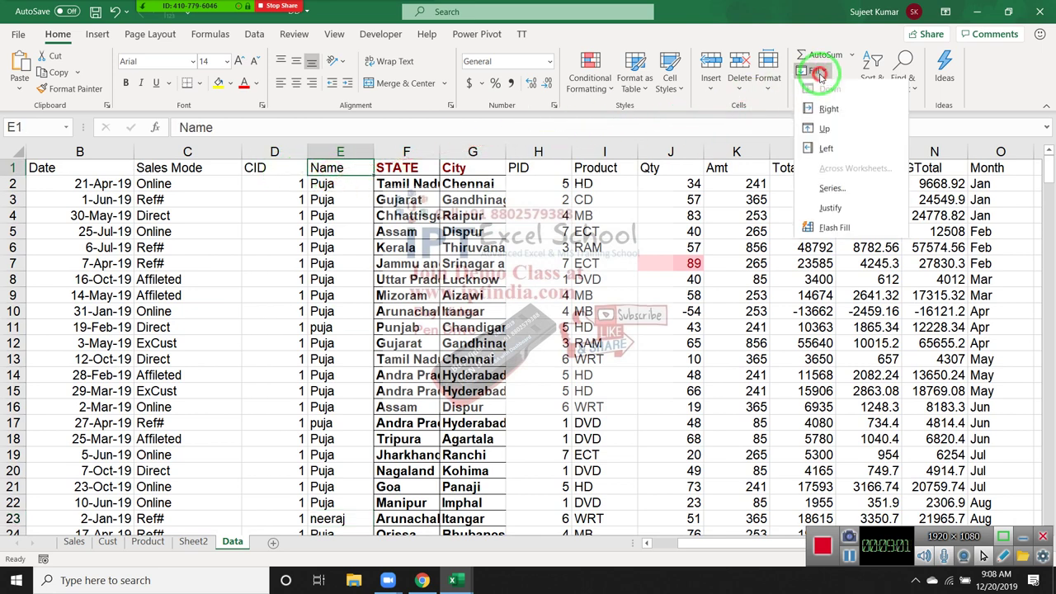
click(871, 73)
click(429, 279)
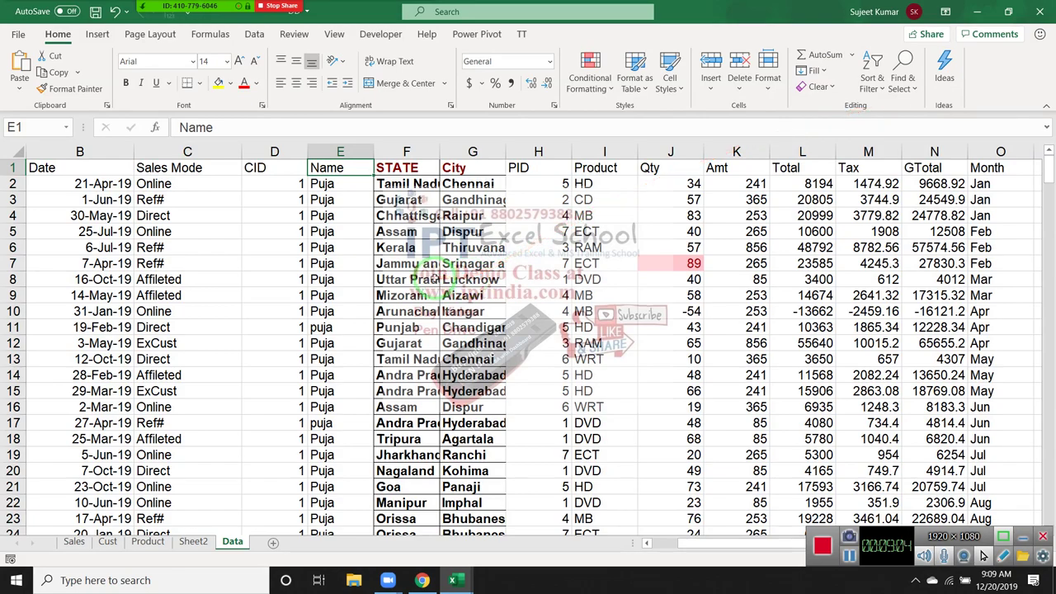
scroll(431, 279, down, 4)
scroll(429, 279, up, 4)
- Sort the names in E2:E9 with the selection expanded to the surrounding data
click(317, 423)
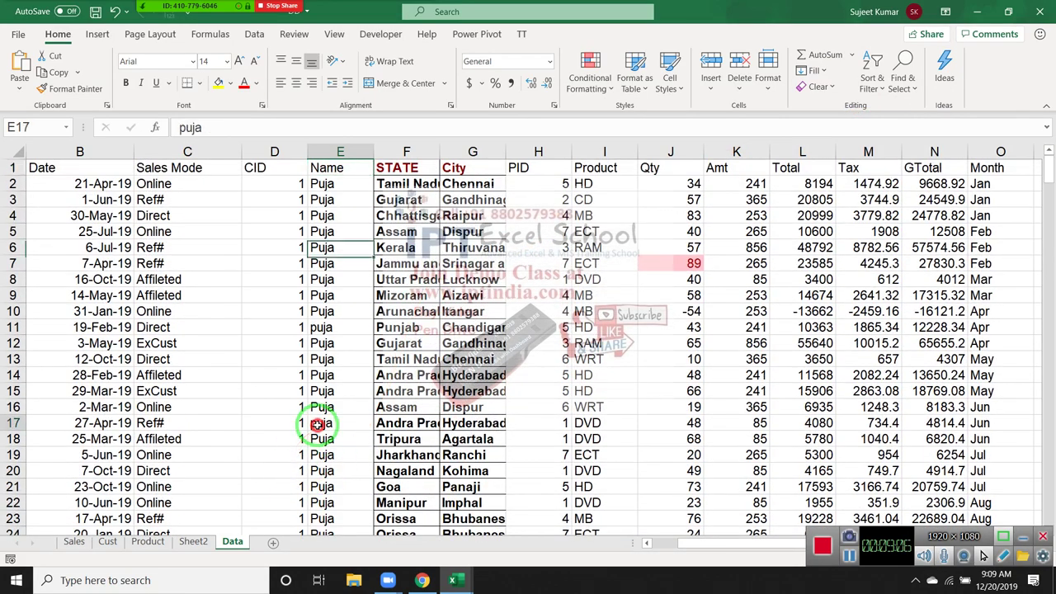
click(326, 329)
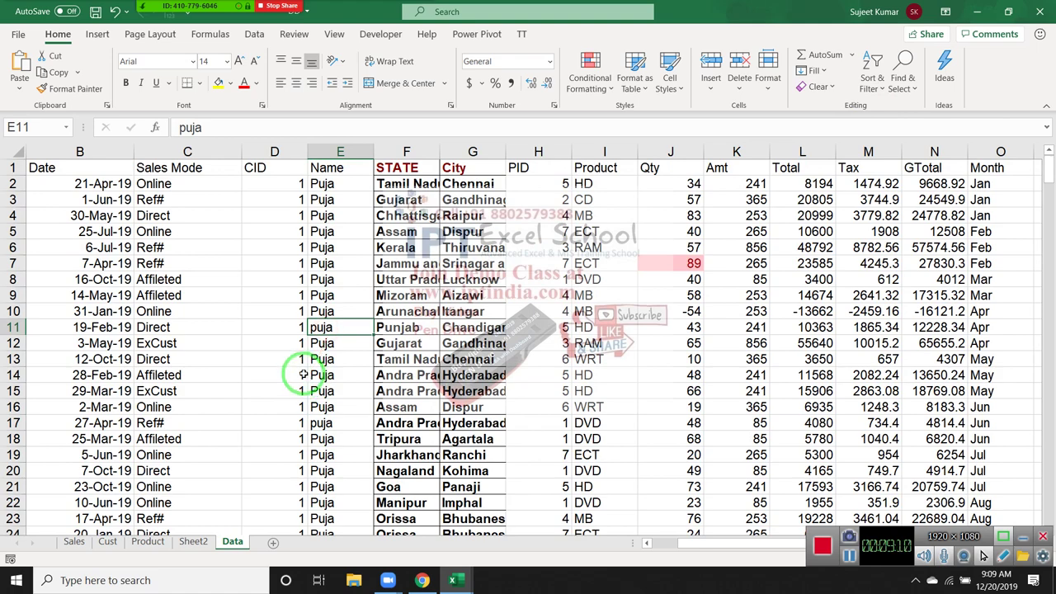
drag(320, 183, 329, 295)
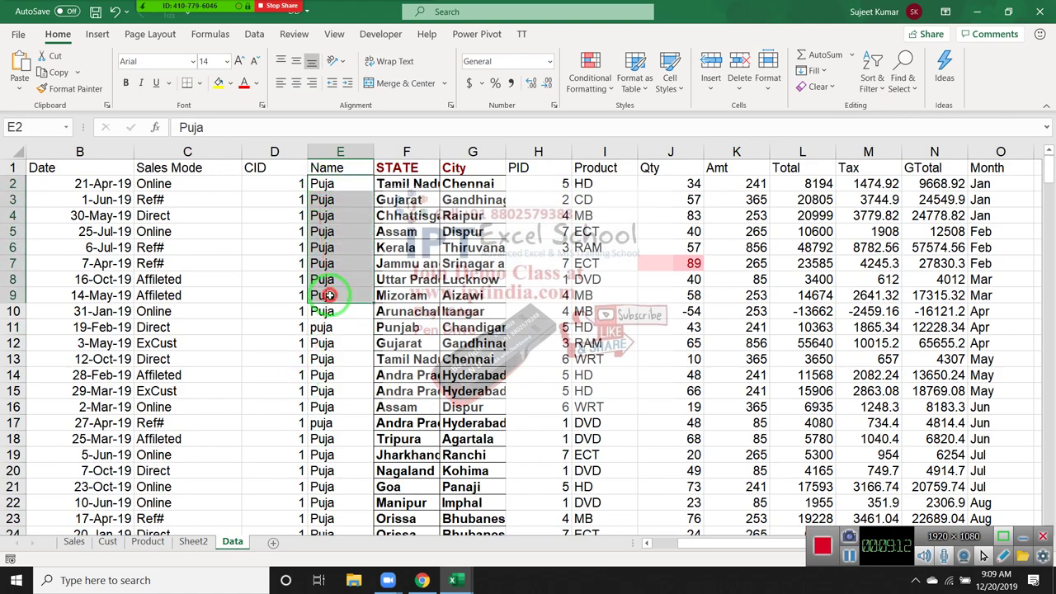
scroll(329, 295, down, 4)
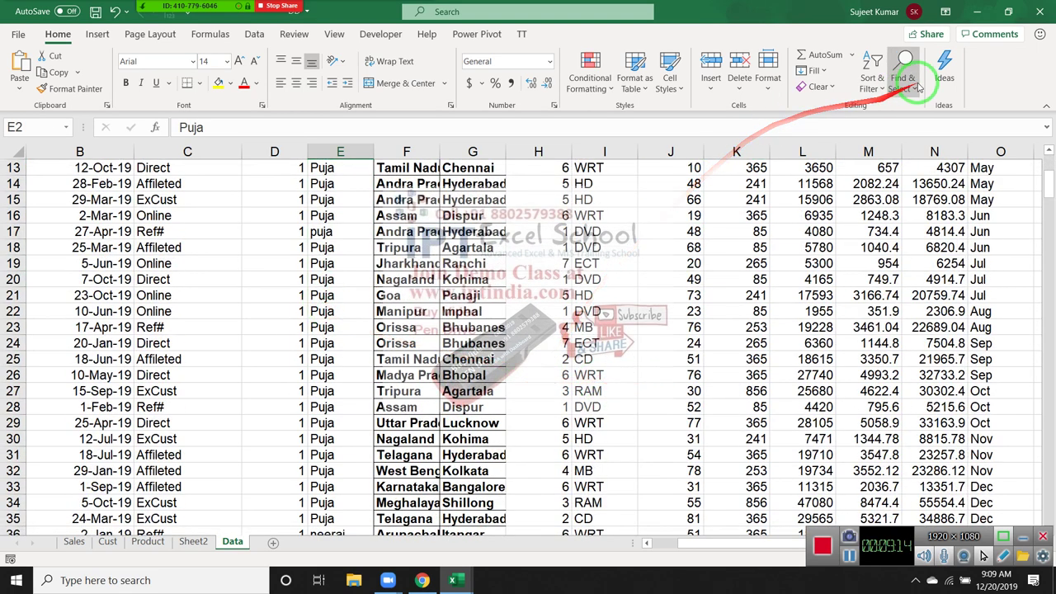
click(874, 83)
click(897, 148)
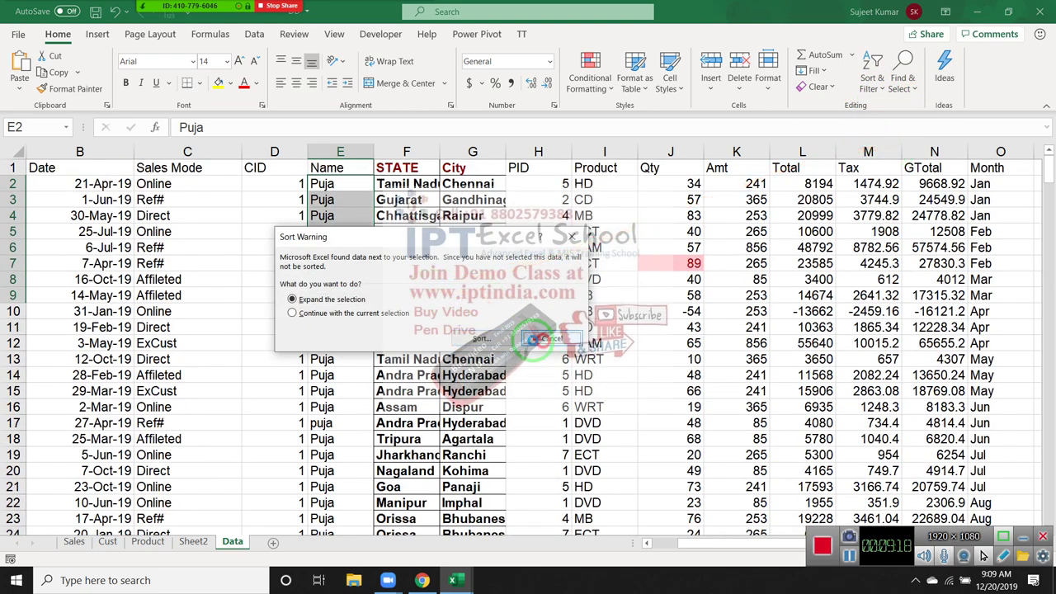
click(481, 338)
- Open Custom Sort from cell F9 and keep Name as the sort column
click(379, 295)
click(873, 82)
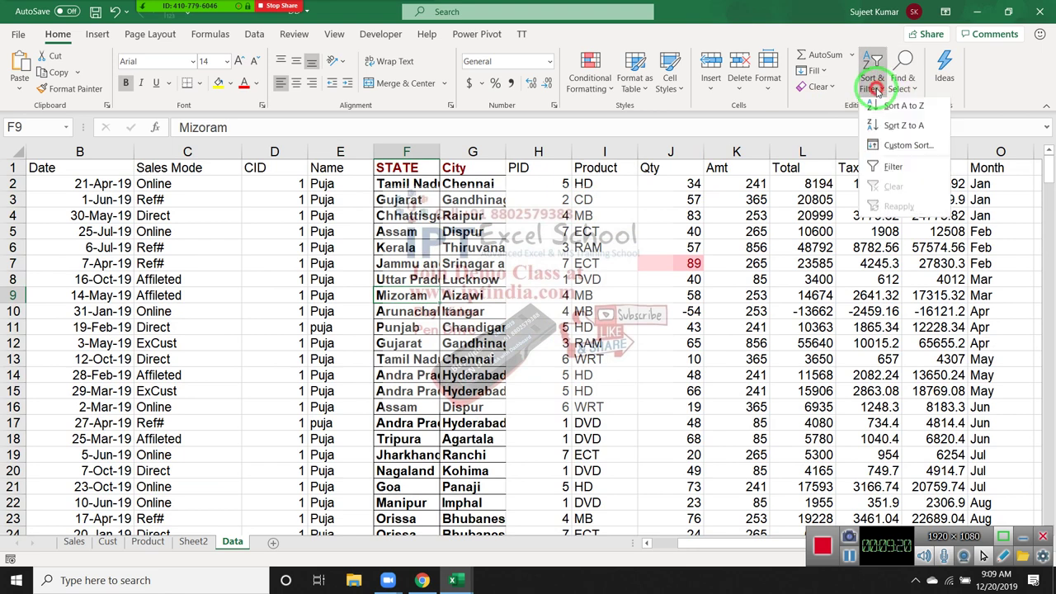
click(897, 147)
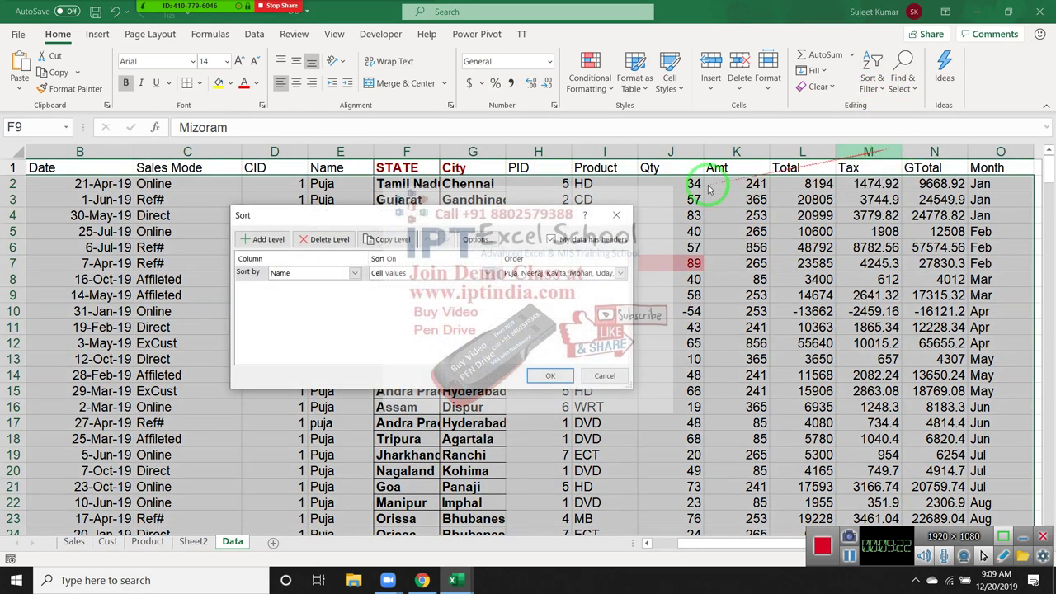
click(336, 274)
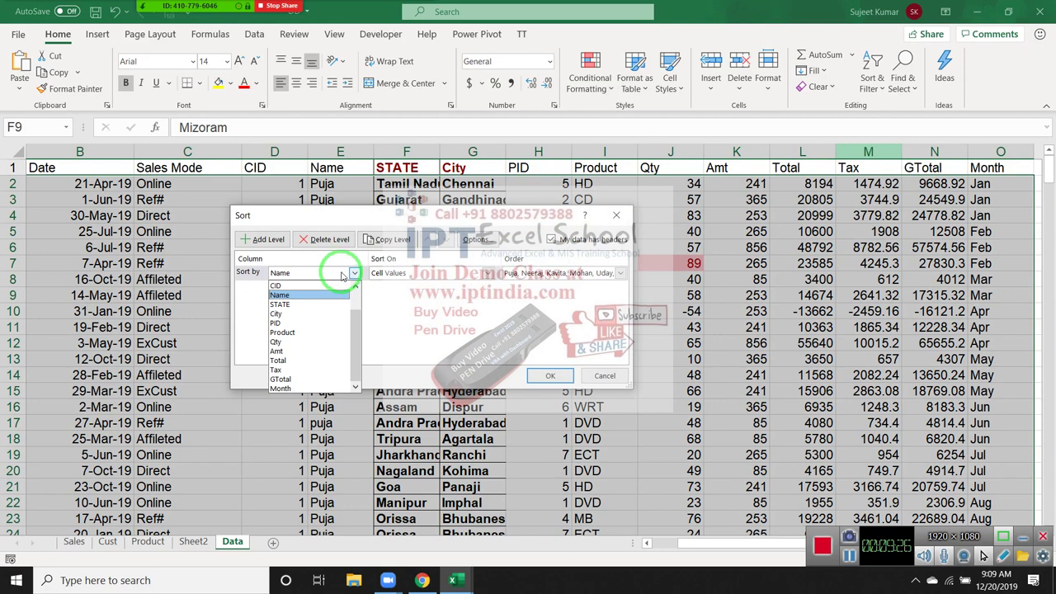
click(520, 299)
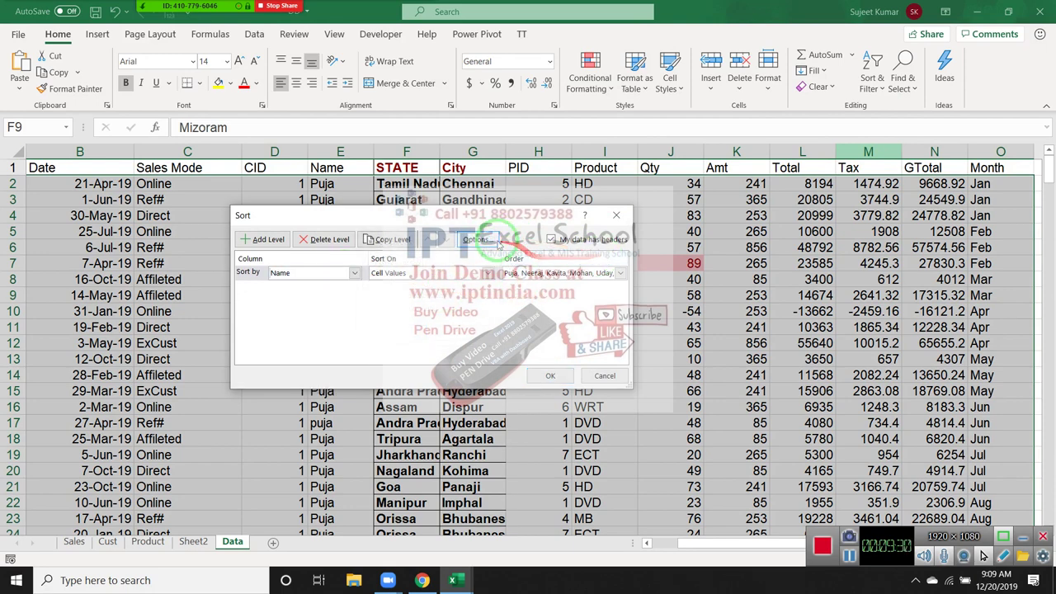
- In Sort Options, try left-to-right, return to top-to-bottom, and apply the custom Name sort
click(487, 240)
click(415, 314)
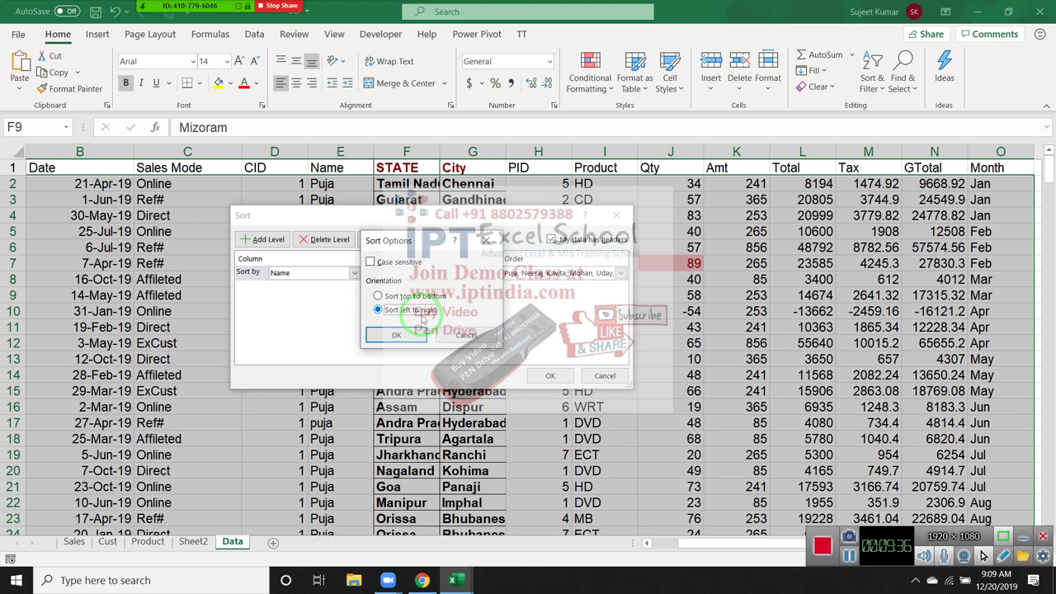
click(420, 339)
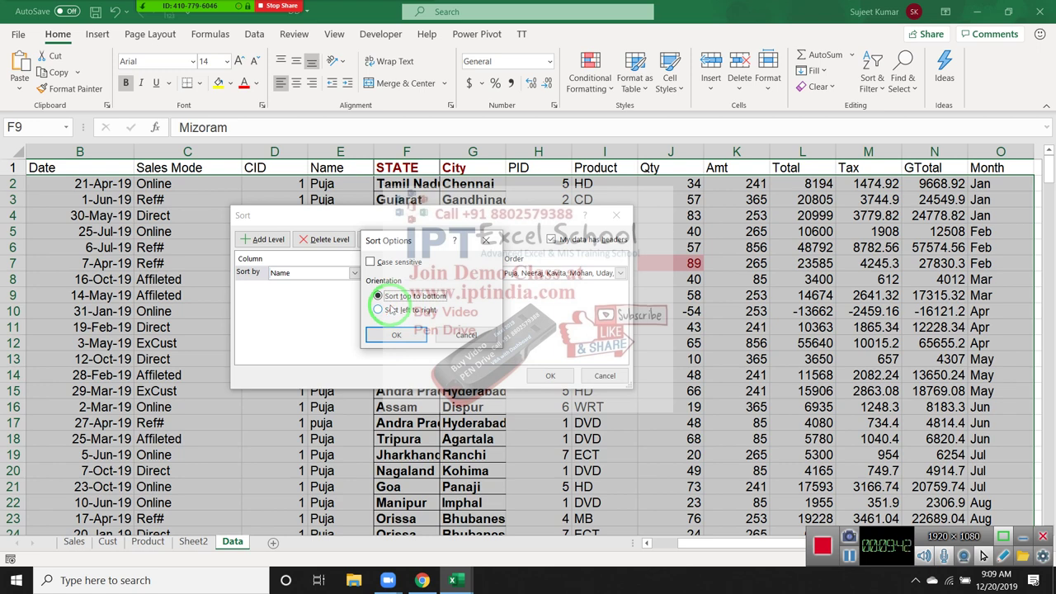
click(393, 295)
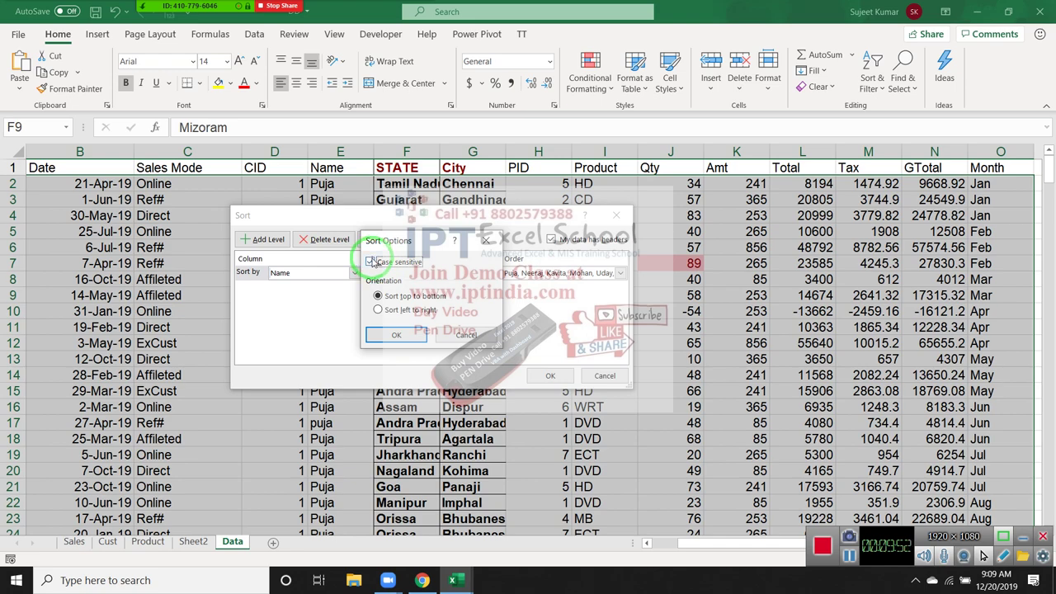
click(404, 334)
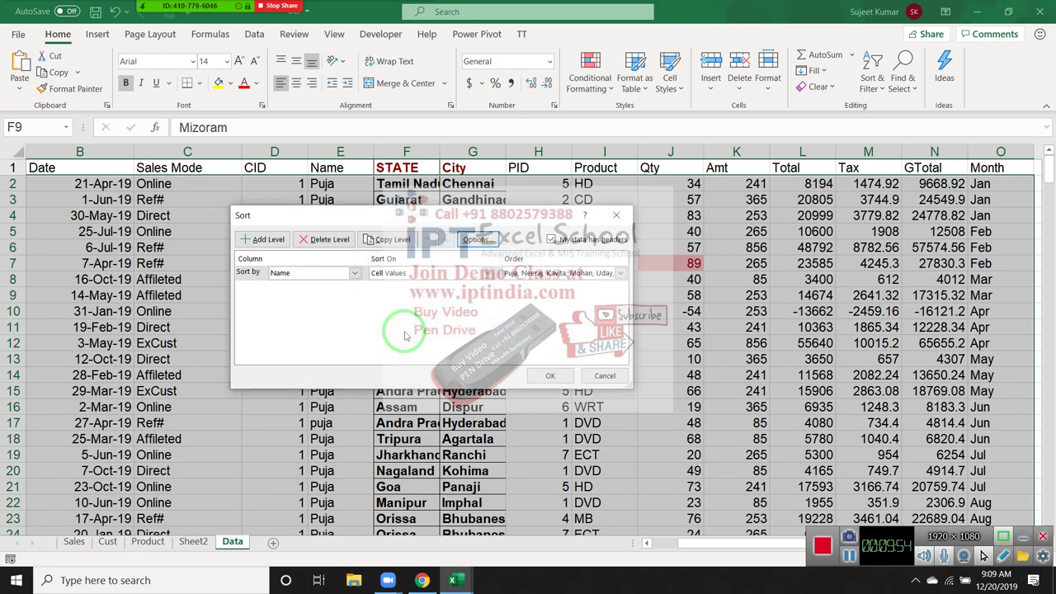
click(550, 376)
click(544, 375)
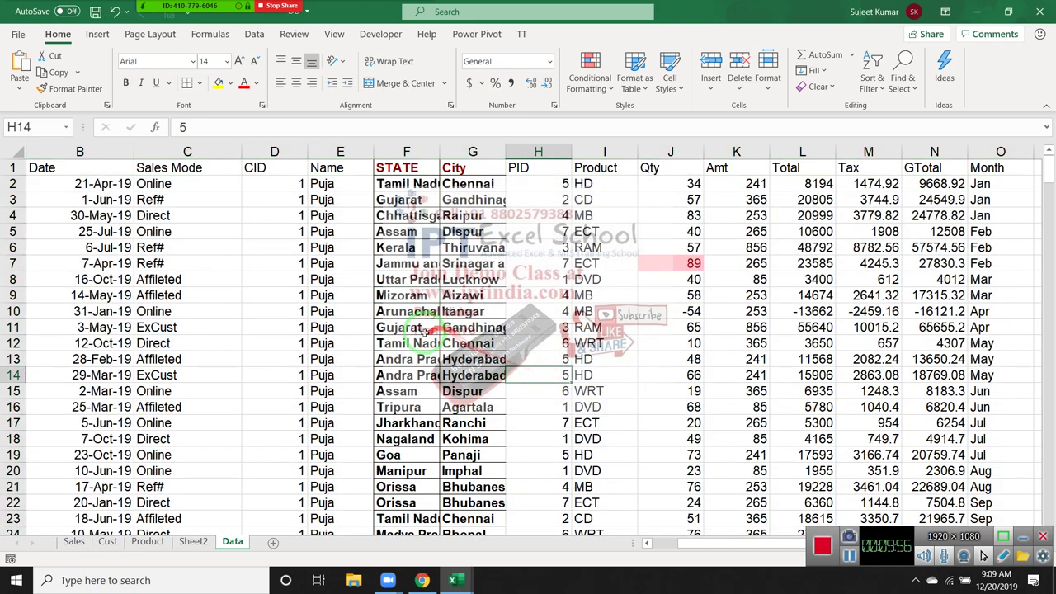
scroll(395, 347, down, 5)
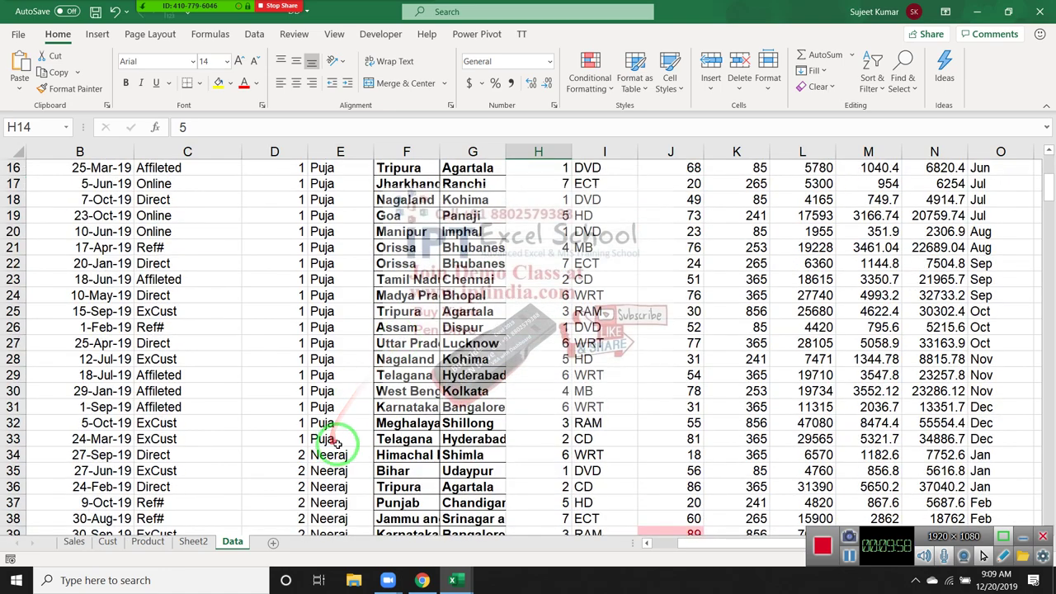
scroll(361, 421, up, 5)
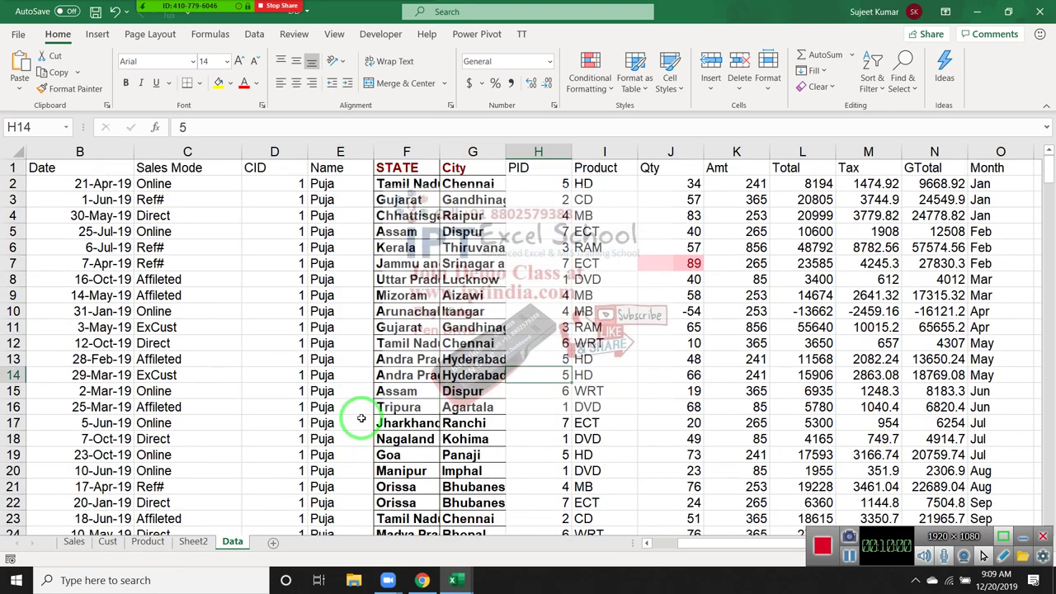
scroll(363, 416, down, 20)
scroll(366, 410, down, 14)
scroll(366, 410, down, 17)
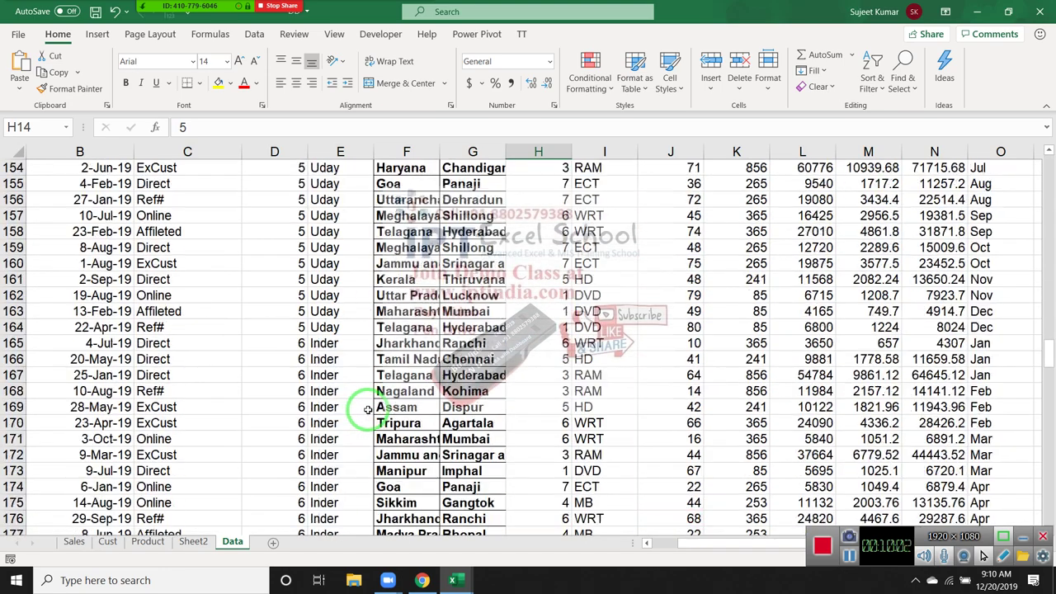
scroll(367, 410, down, 18)
scroll(368, 410, down, 8)
scroll(369, 410, down, 8)
scroll(368, 410, down, 7)
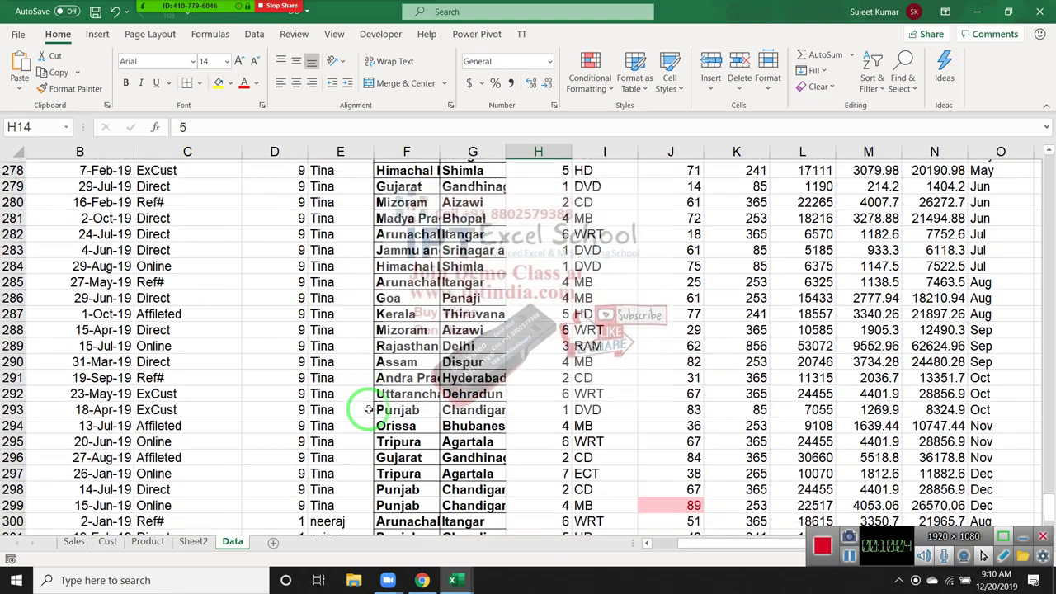
scroll(366, 408, down, 9)
scroll(365, 407, up, 5)
drag(344, 376, 344, 361)
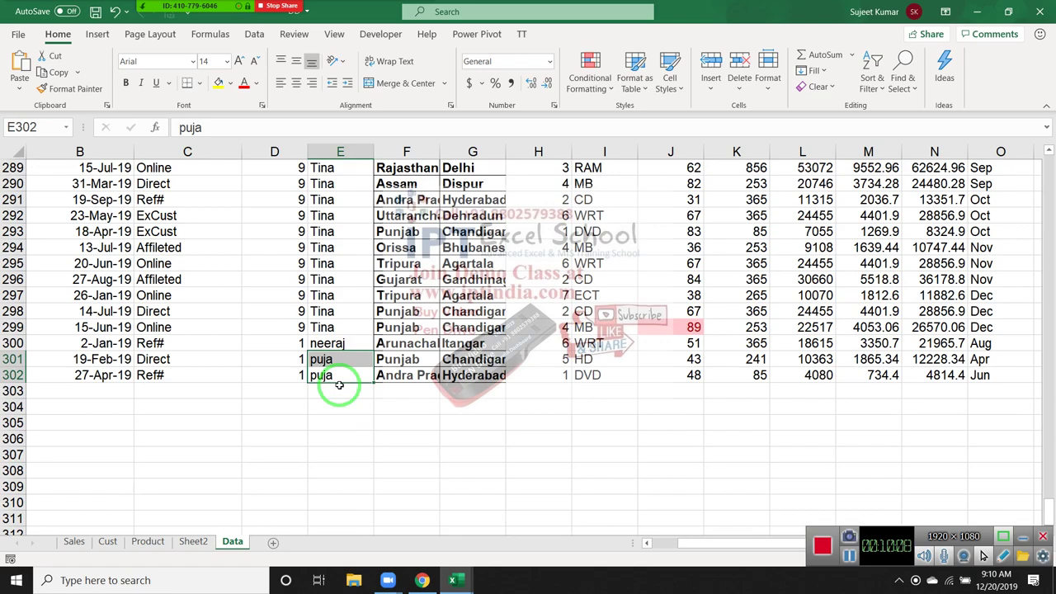
scroll(339, 385, up, 1)
scroll(338, 384, up, 11)
scroll(338, 383, up, 5)
scroll(336, 382, up, 4)
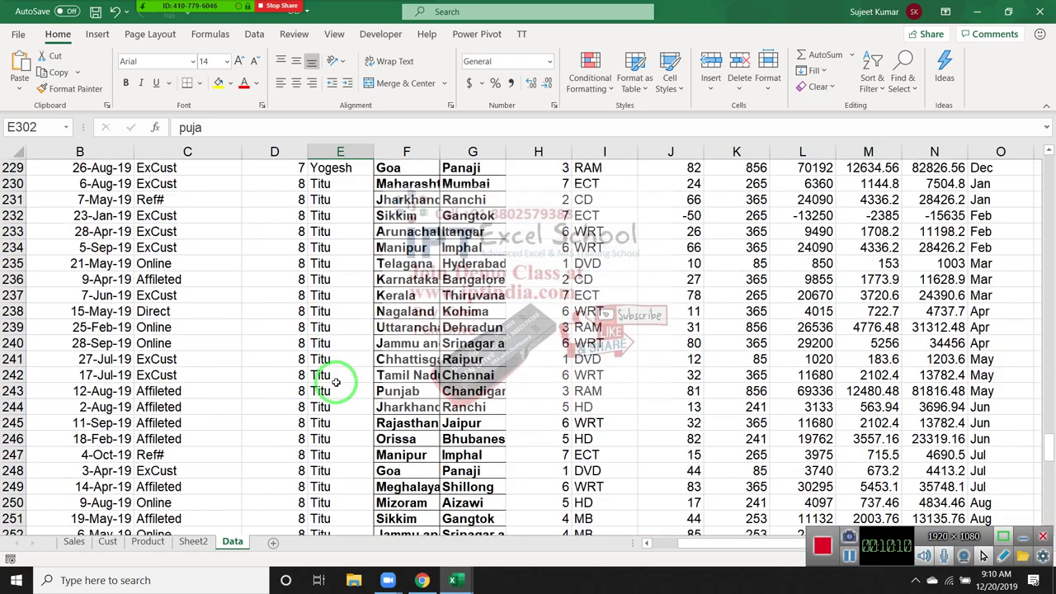
scroll(336, 382, up, 5)
- Look at Sheet2, Product and Data, then insert a new blank Sheet1
click(194, 534)
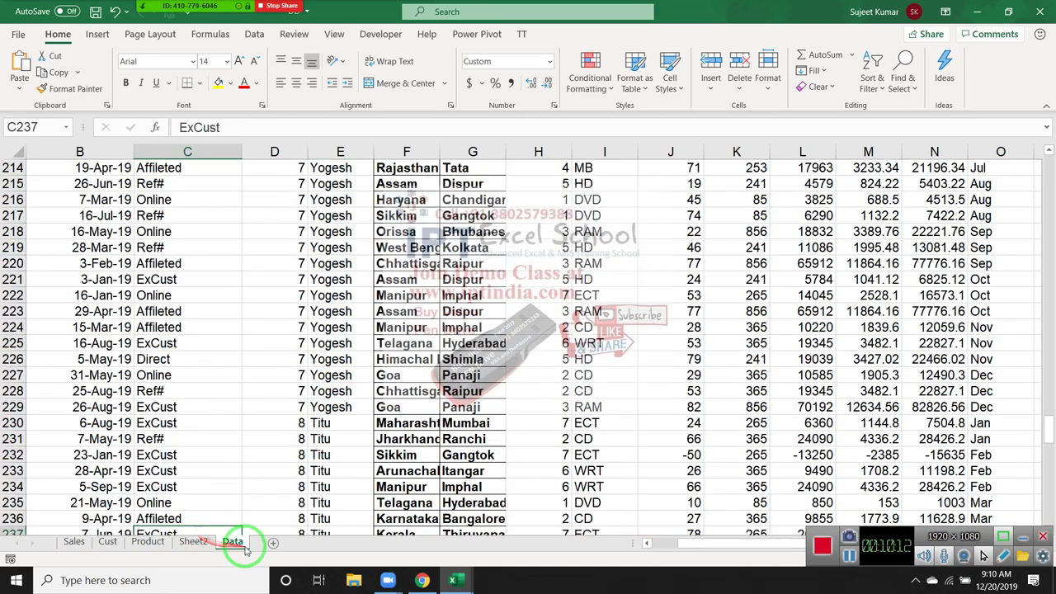
click(194, 542)
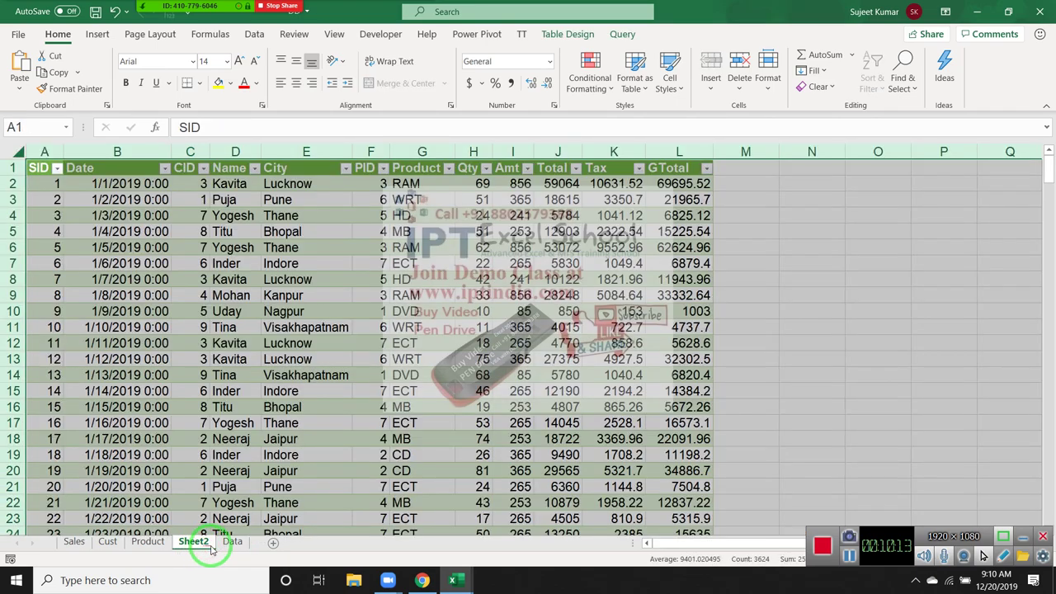
click(148, 542)
click(203, 542)
click(233, 542)
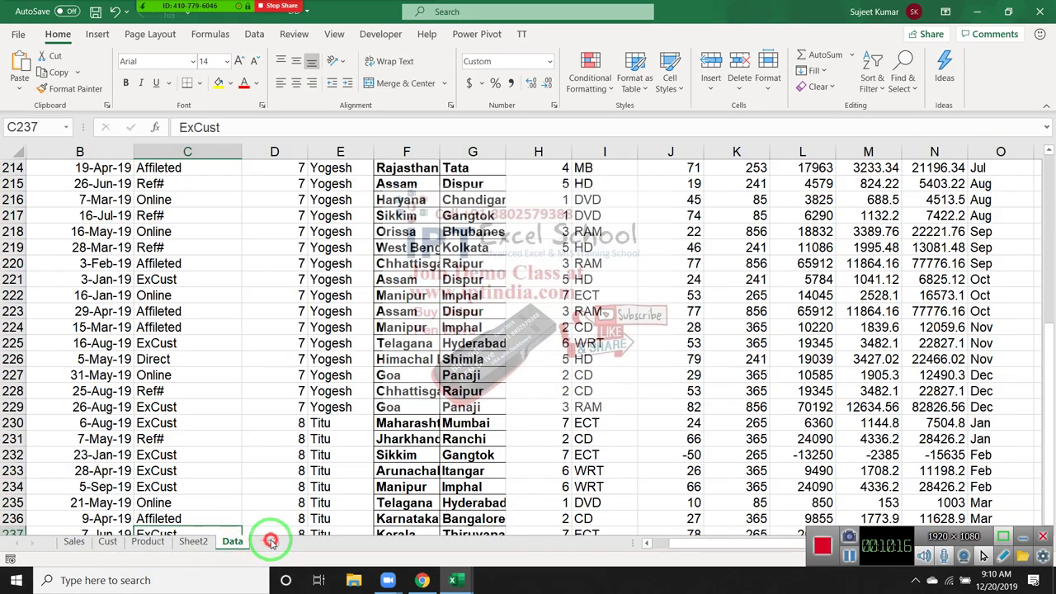
click(270, 542)
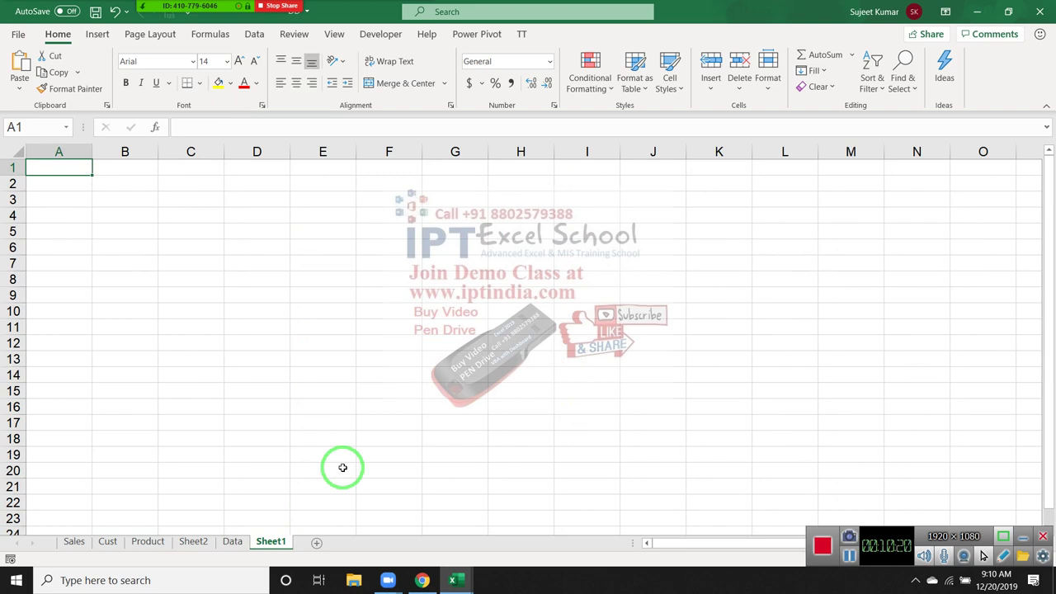
- Enter 'Name' in A1 and 'Puja' in B1, then auto-fill the names across to H1
text(Name)
key(Tab)
text(P)
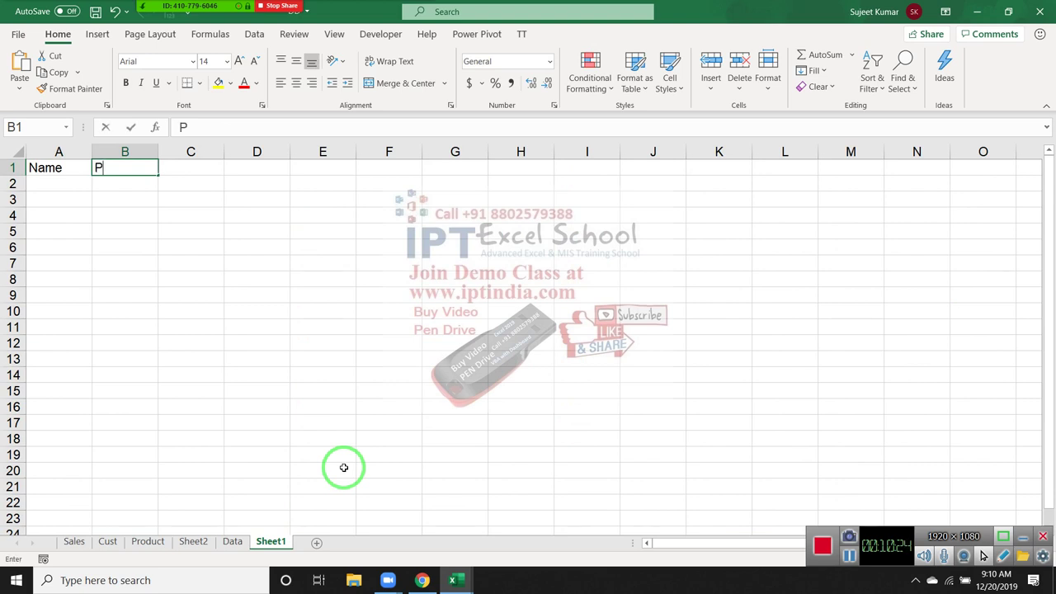
text(uaj)
key(Return)
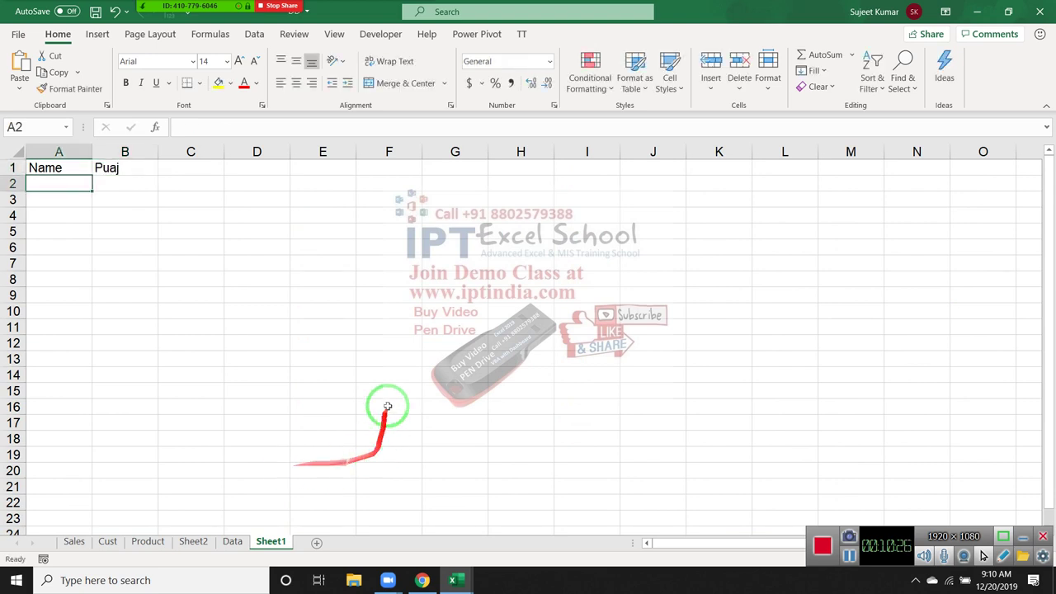
key(Up)
key(Right)
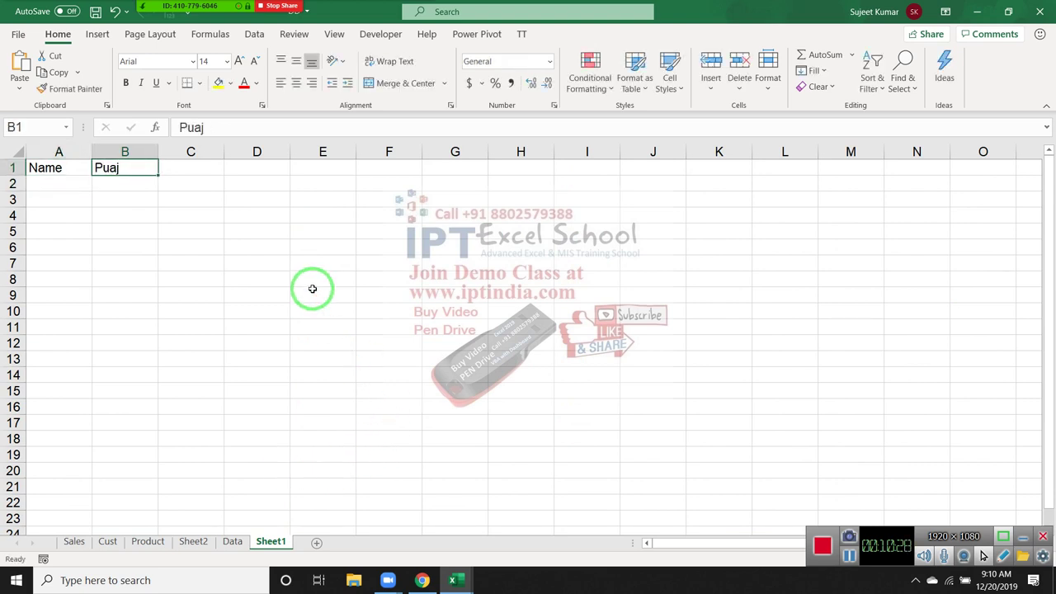
text(Puja)
key(Return)
key(Up)
mouse_move(158, 175)
mouse_down()
mouse_move(522, 205)
mouse_move(537, 175)
mouse_up()
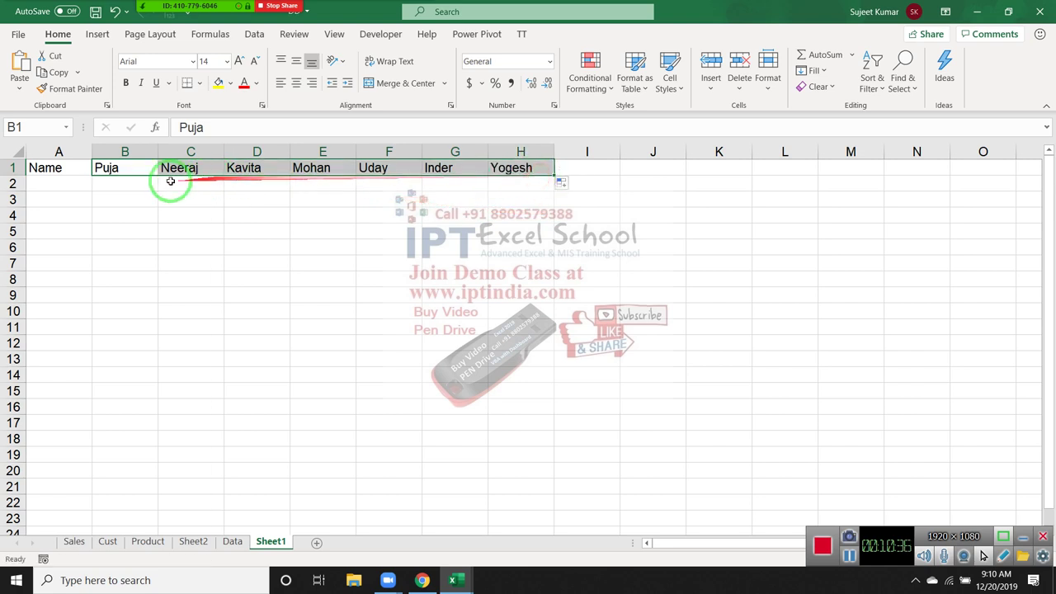
- Label A2 'Sales' and enter a RANDBETWEEN formula in B2
click(51, 187)
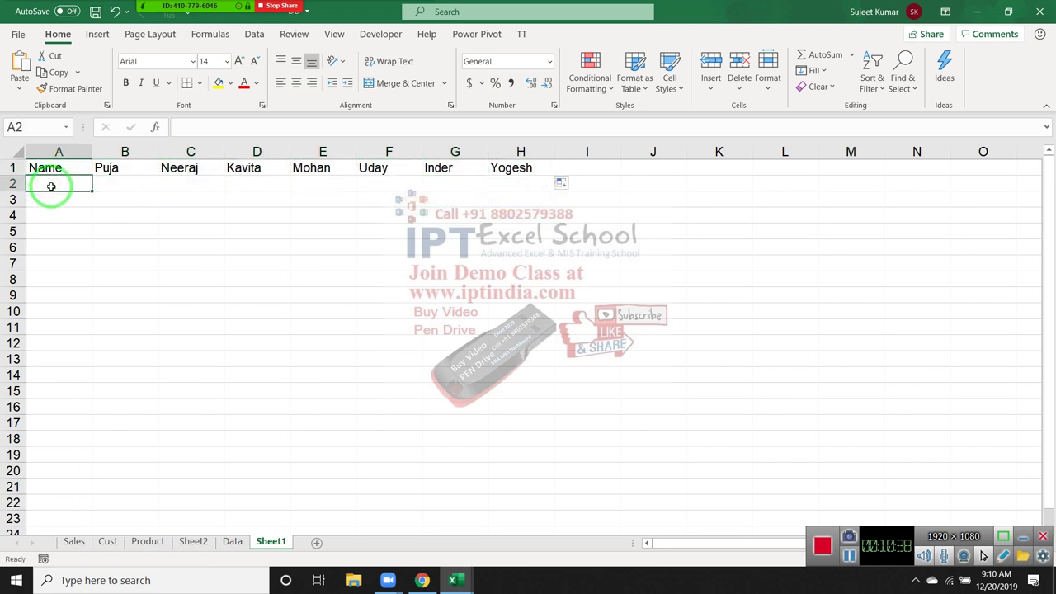
text(Sales)
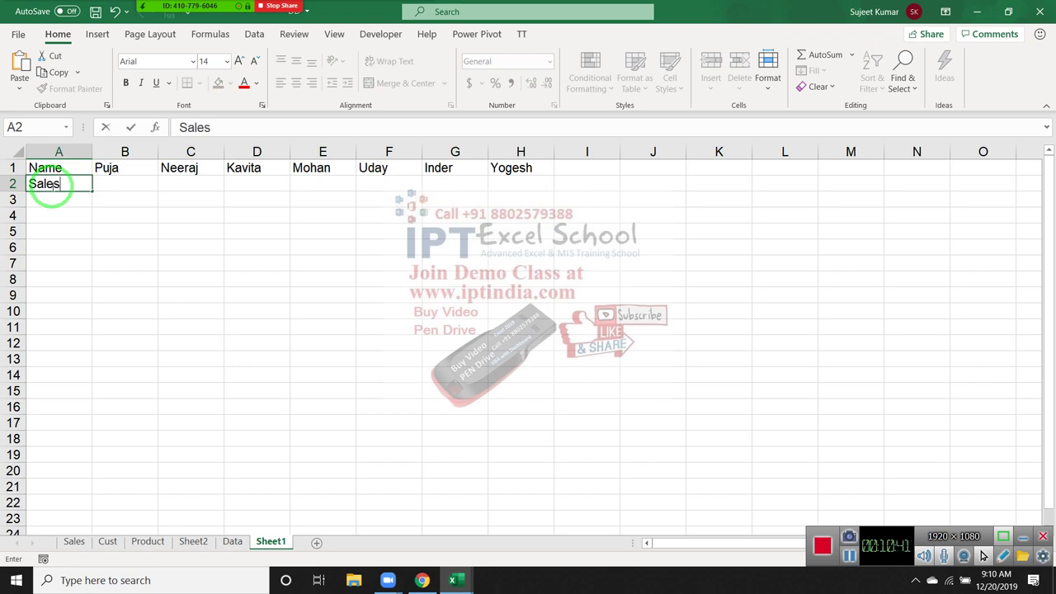
key(Tab)
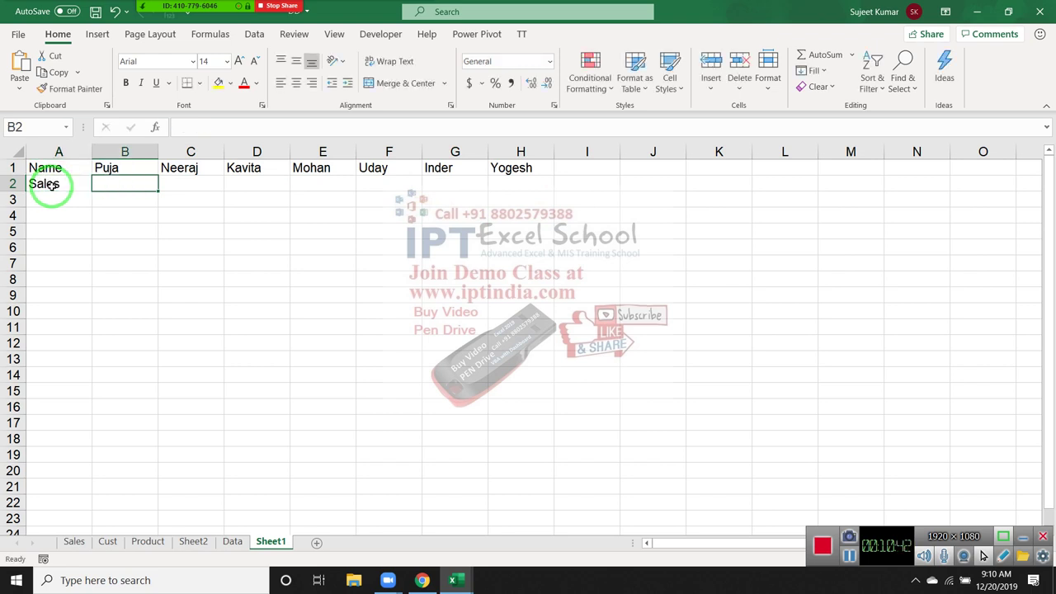
text(=ra)
key(Down)
key(Down)
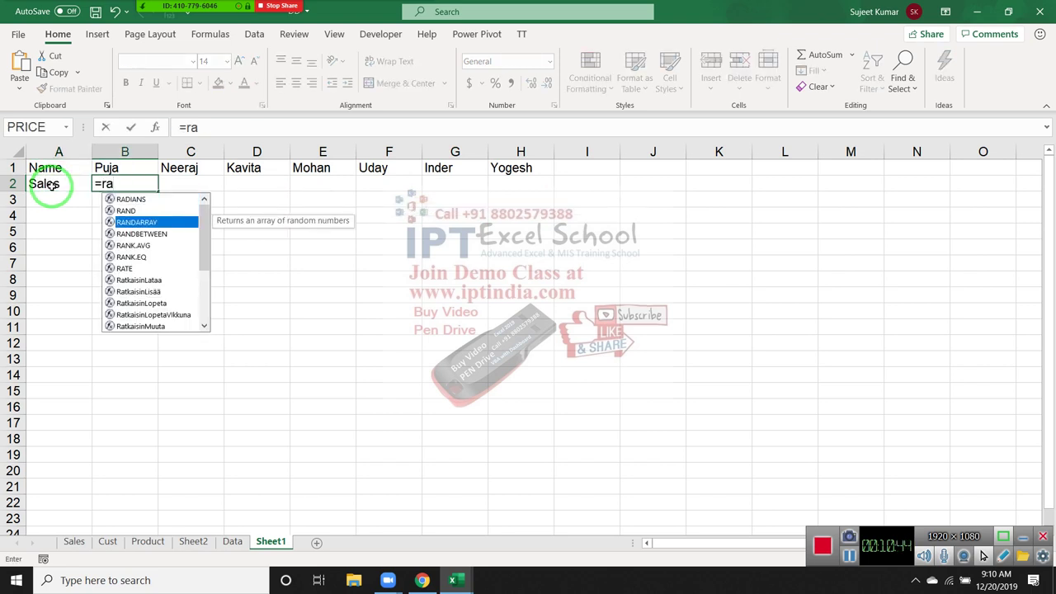
key(Down)
key(Tab)
text(1)
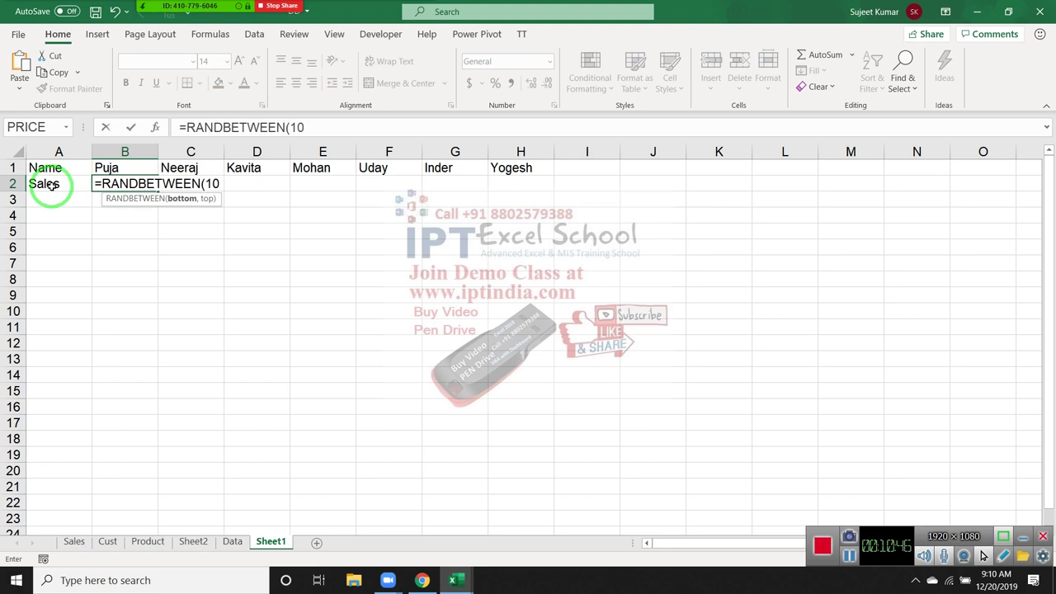
text(0))
key(Return)
- Overwrite row 2 with scores 89, 58, 65, 85, 25, 65 and select B1:H2
key(Up)
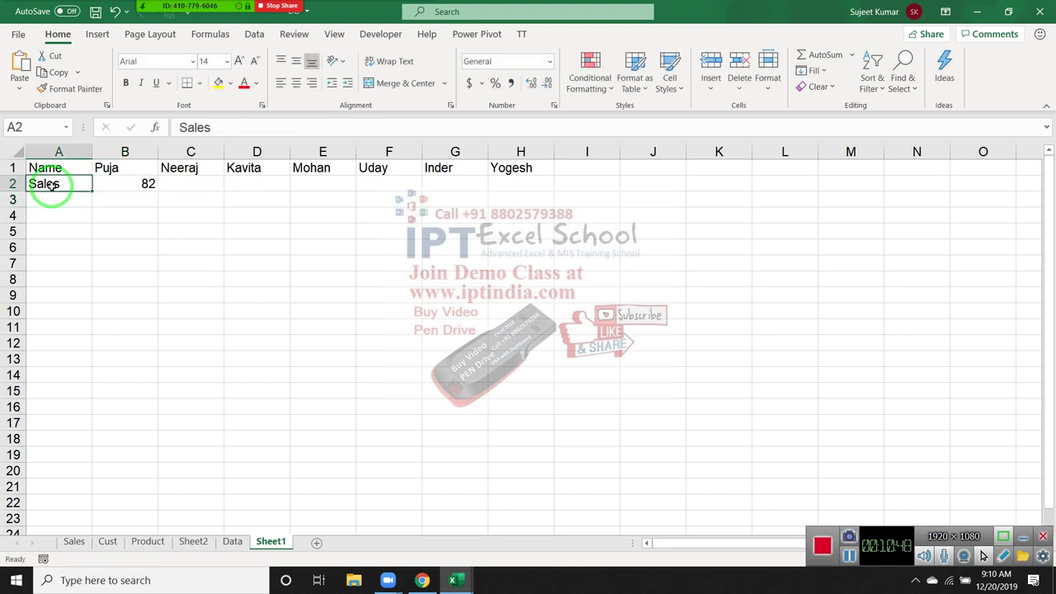
key(Right)
text(89)
key(Tab)
text(5)
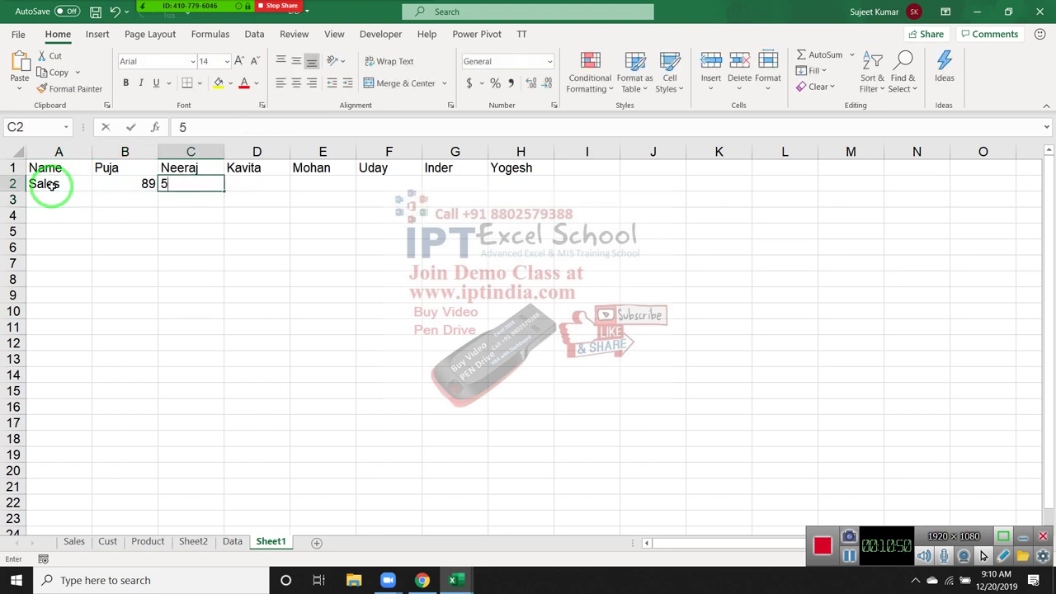
text(8)
key(Tab)
key(Tab)
text(65)
key(Tab)
text(85)
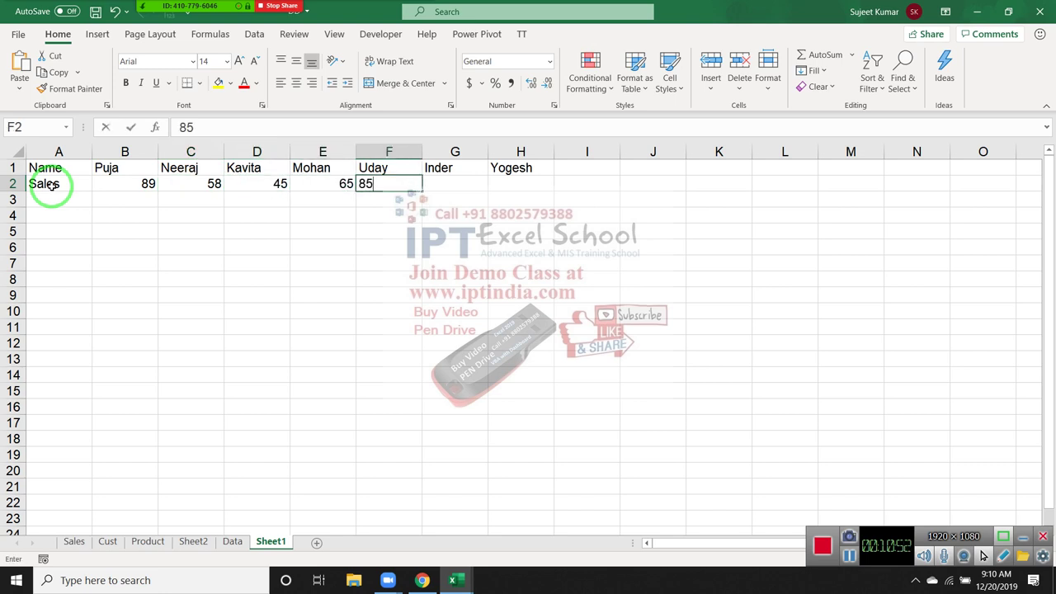
key(Tab)
key(Tab)
text(25)
key(Tab)
text(65)
key(Tab)
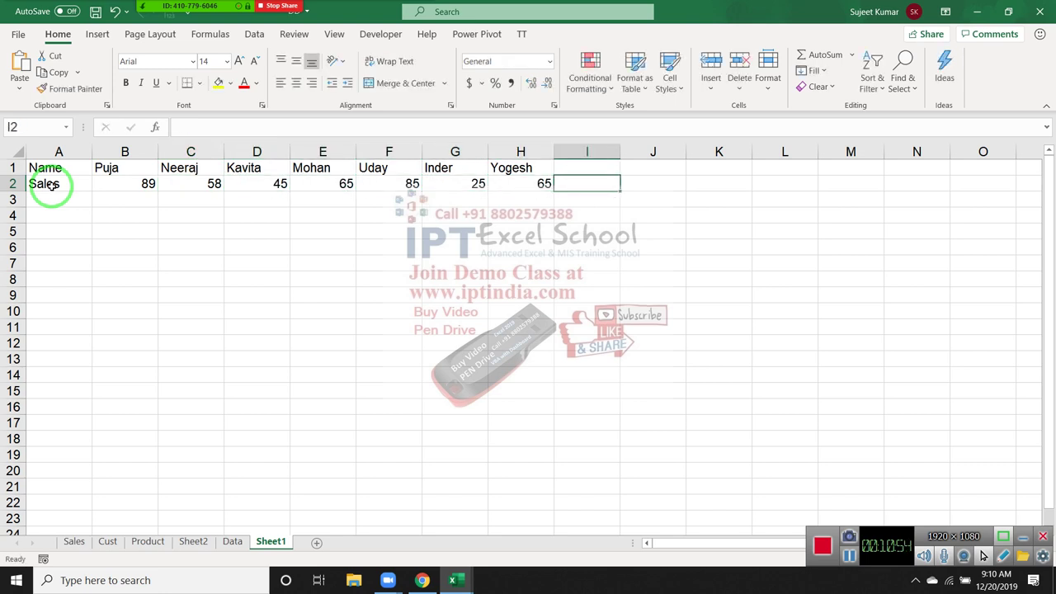
drag(111, 166, 520, 190)
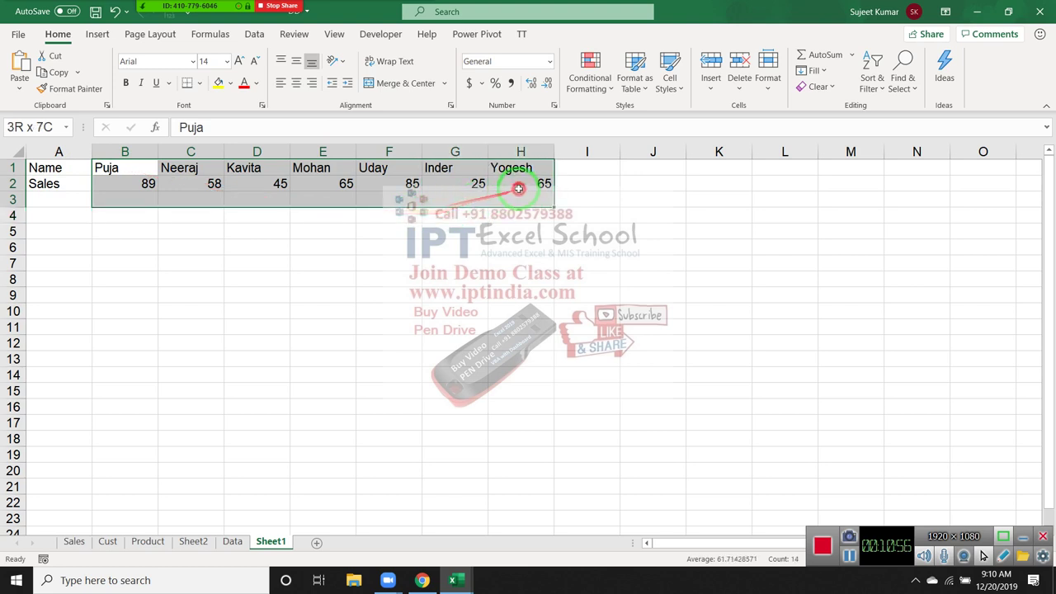
- Custom-sort Sheet1 left to right by Row 1 names, A to Z, then return to the Data sheet
click(873, 82)
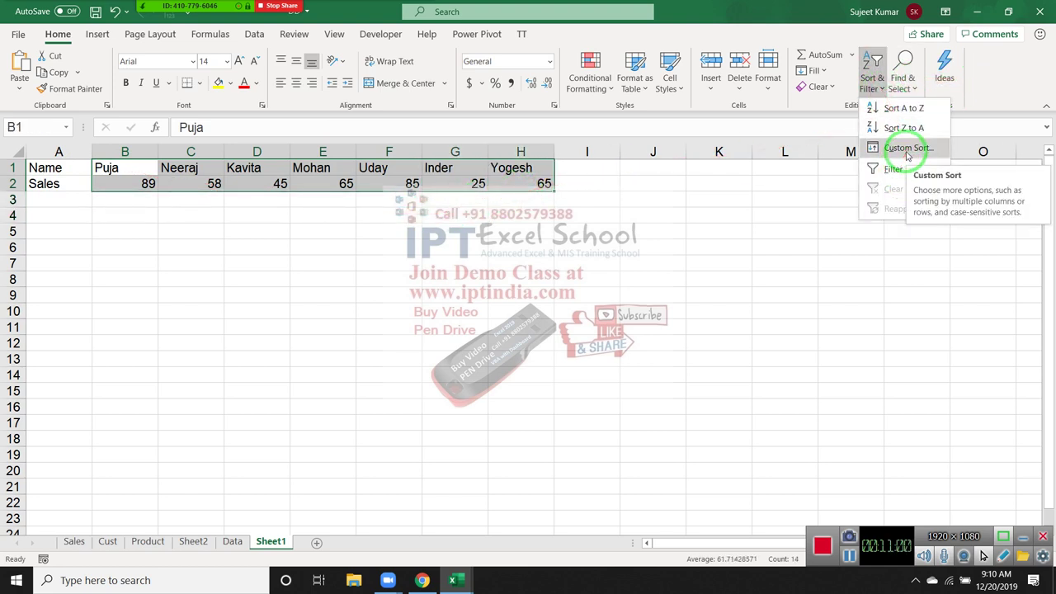
click(907, 148)
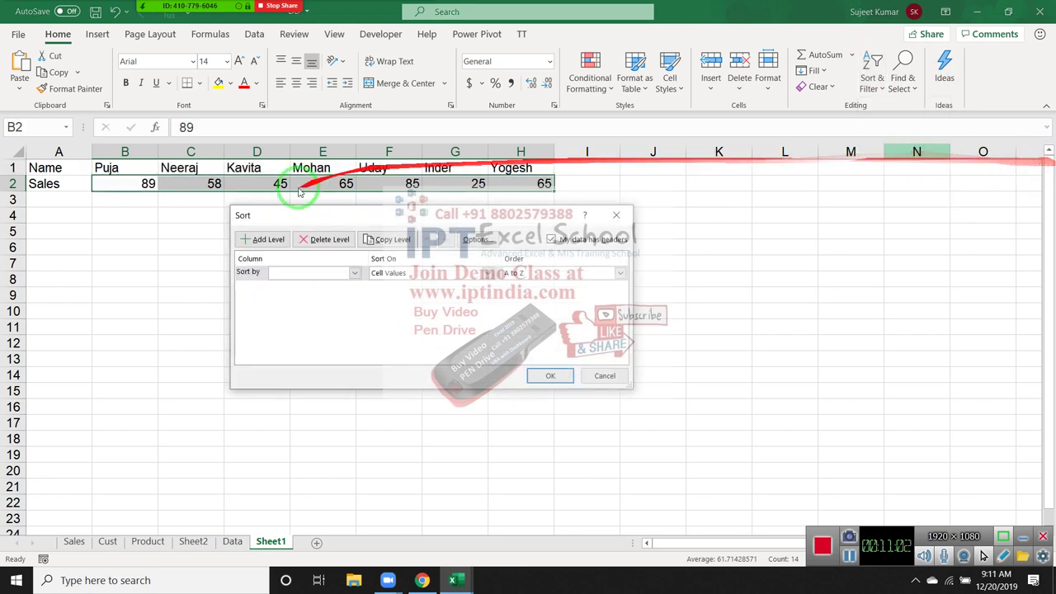
click(475, 239)
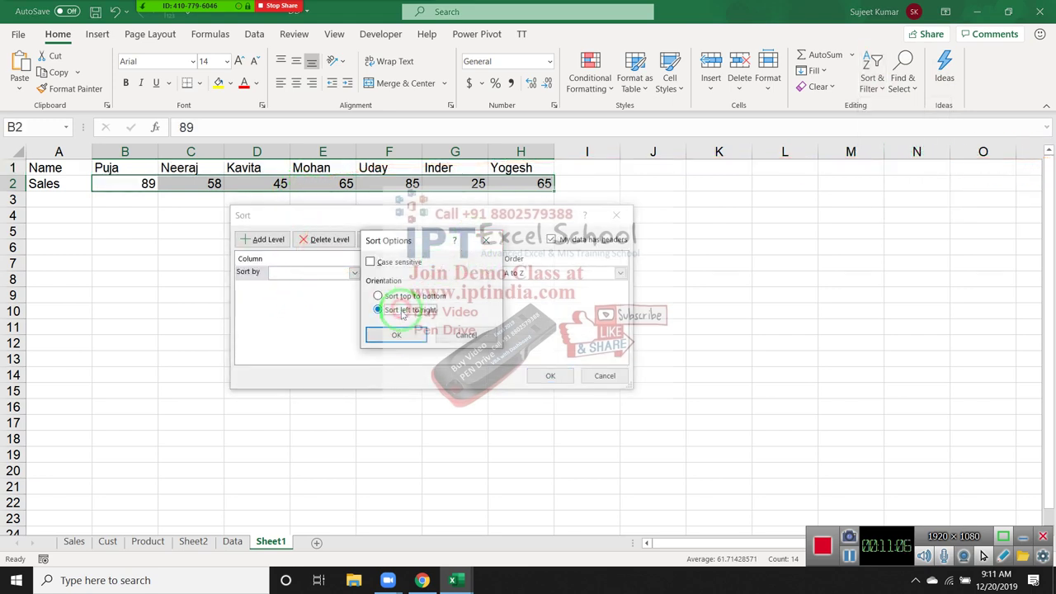
click(397, 336)
click(396, 337)
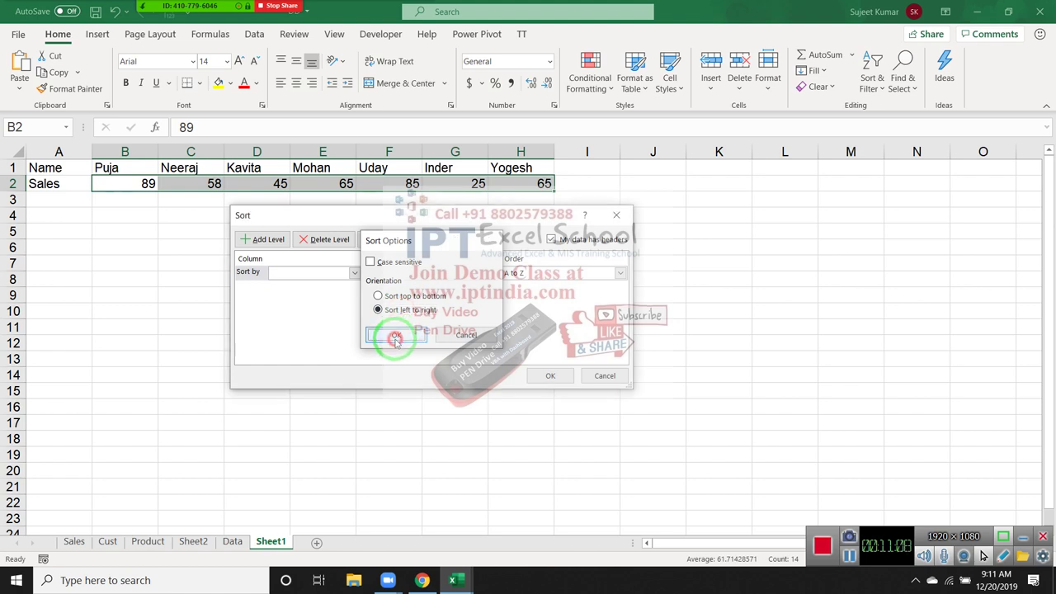
click(329, 274)
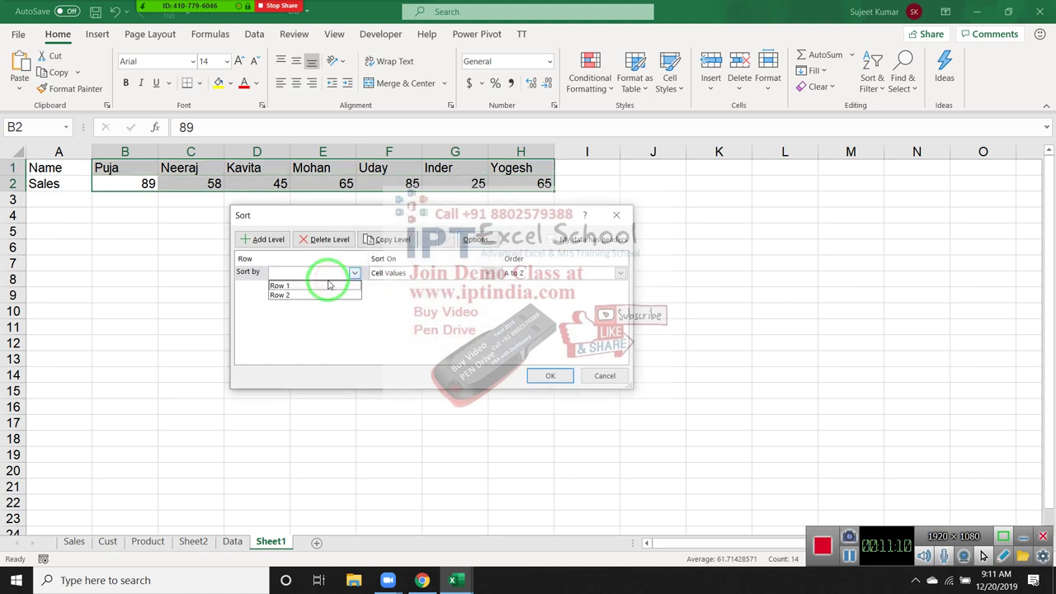
click(330, 285)
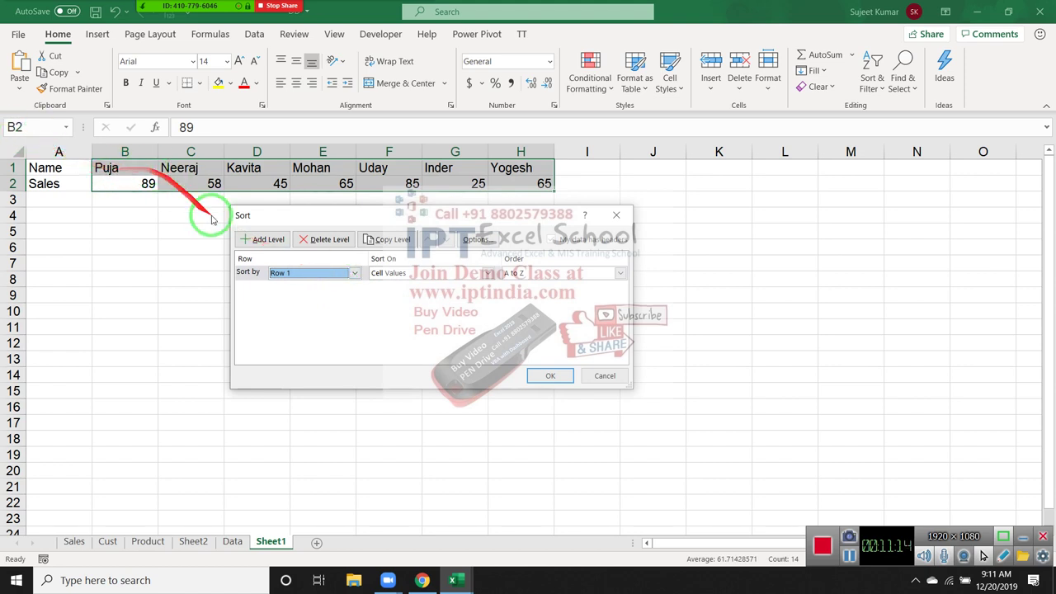
click(284, 277)
click(289, 297)
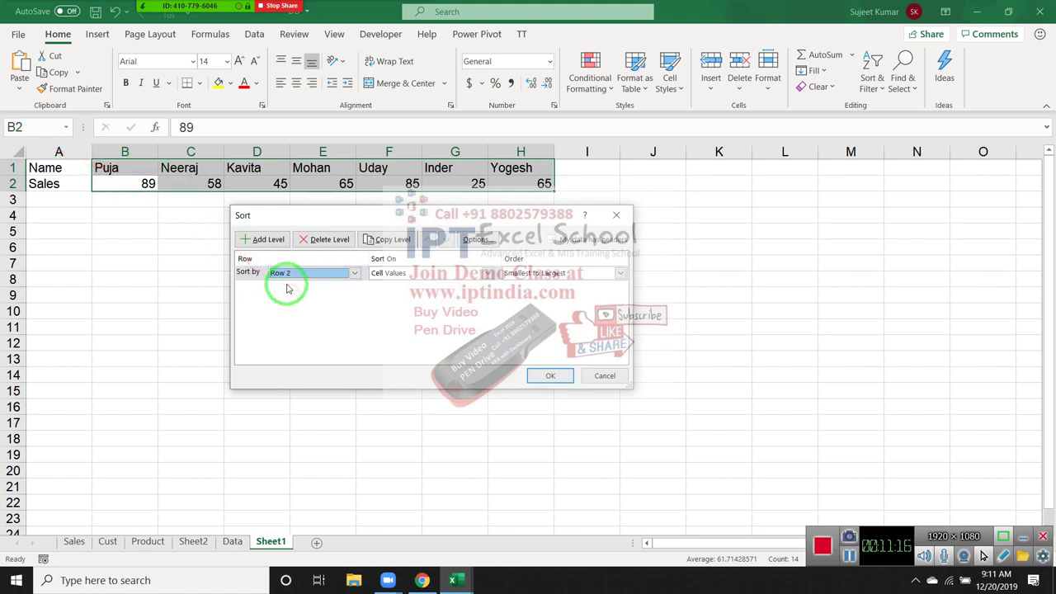
click(288, 278)
click(284, 285)
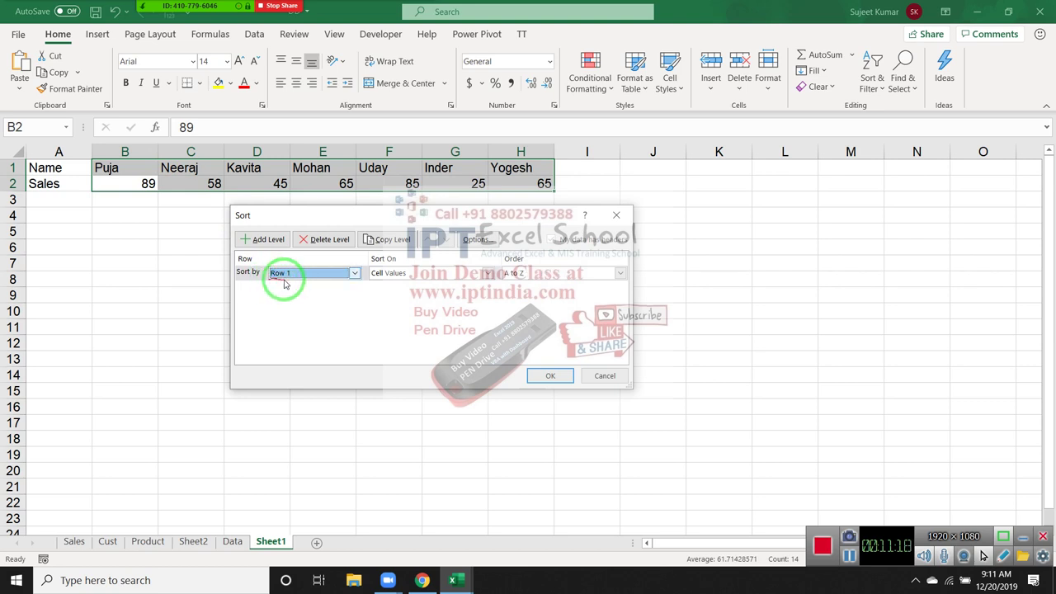
double_click(533, 376)
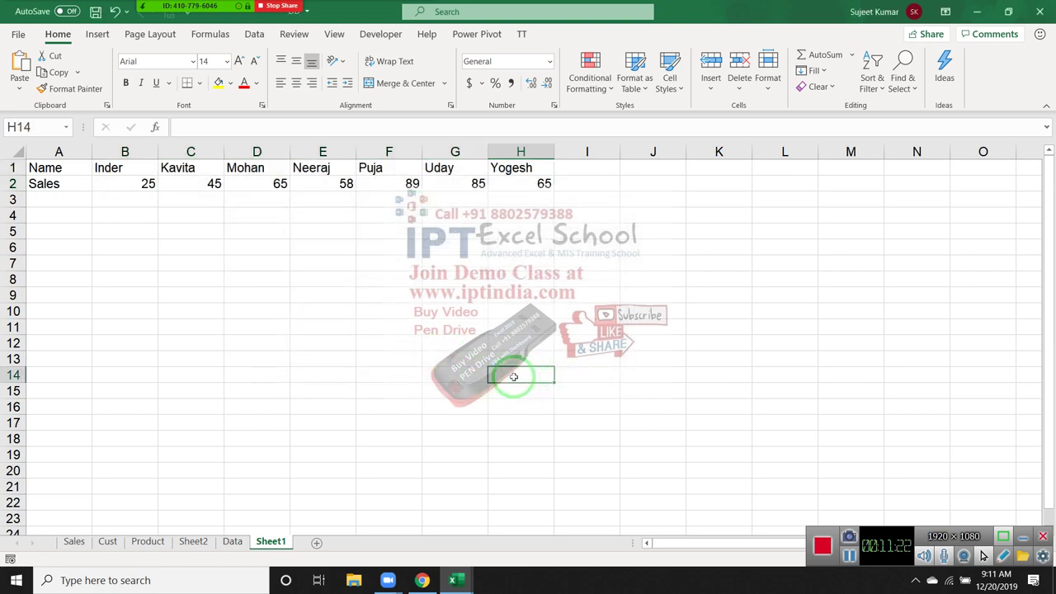
click(232, 542)
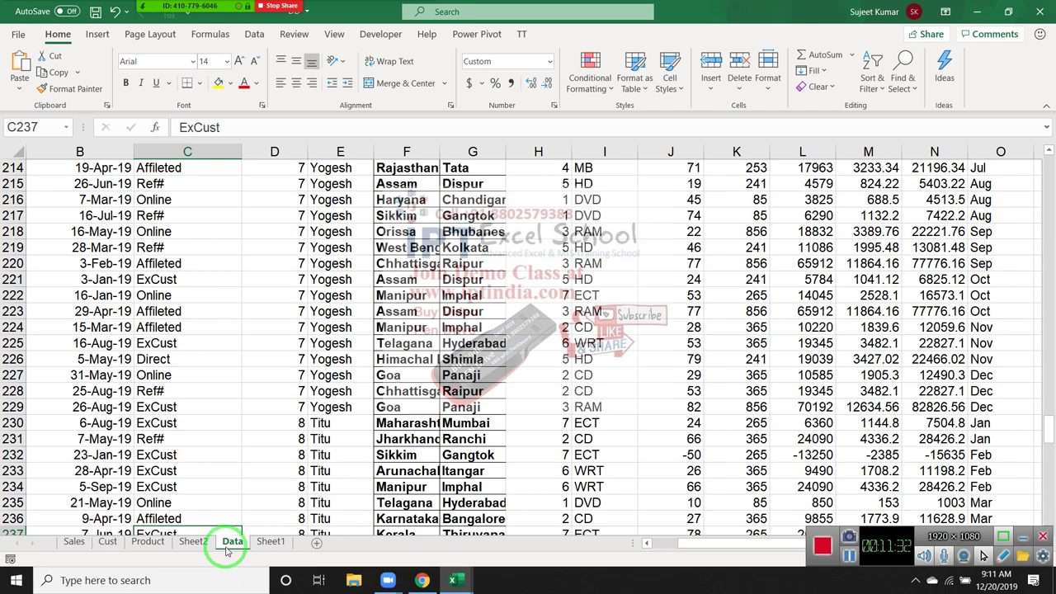
key(ctrl+Up)
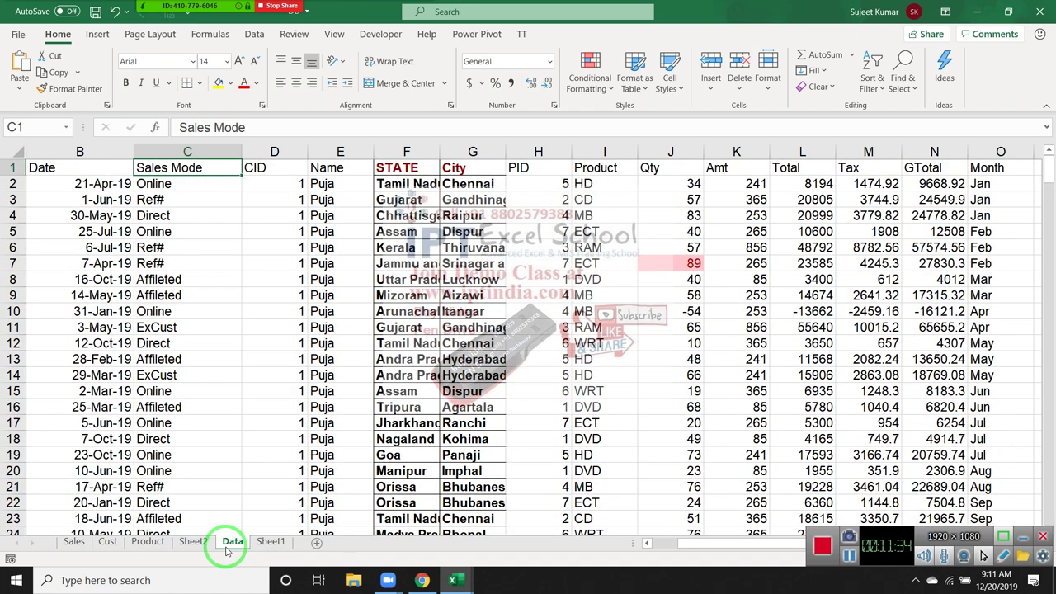
key(Down)
key(Up)
key(Down)
key(Down)
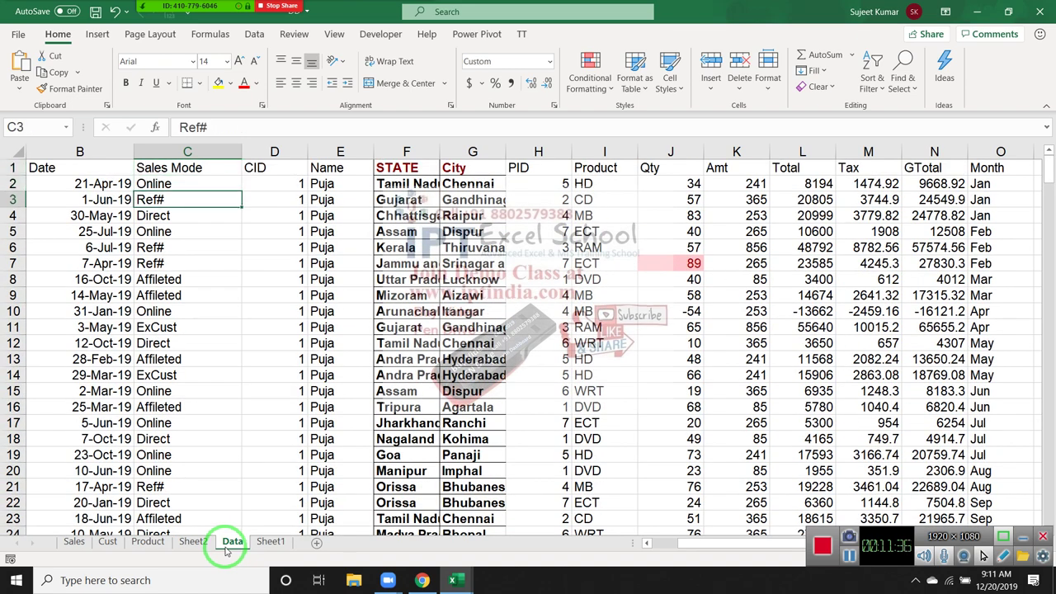
key(shift+space)
key(ctrl+shift+plus)
key(Down)
key(Down)
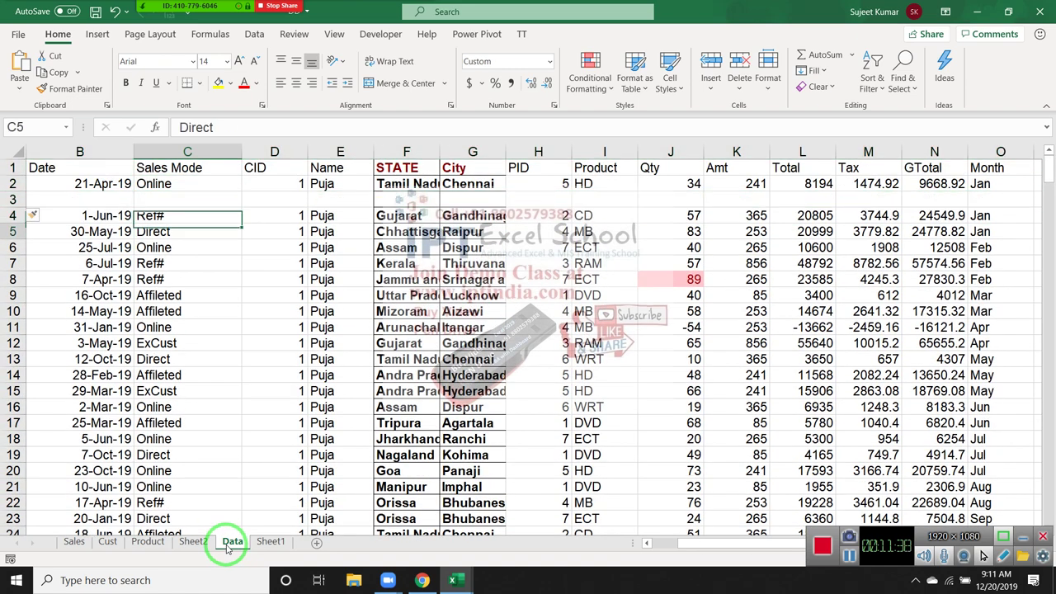
key(shift+space)
key(ctrl+shift+plus)
key(Down)
key(Down)
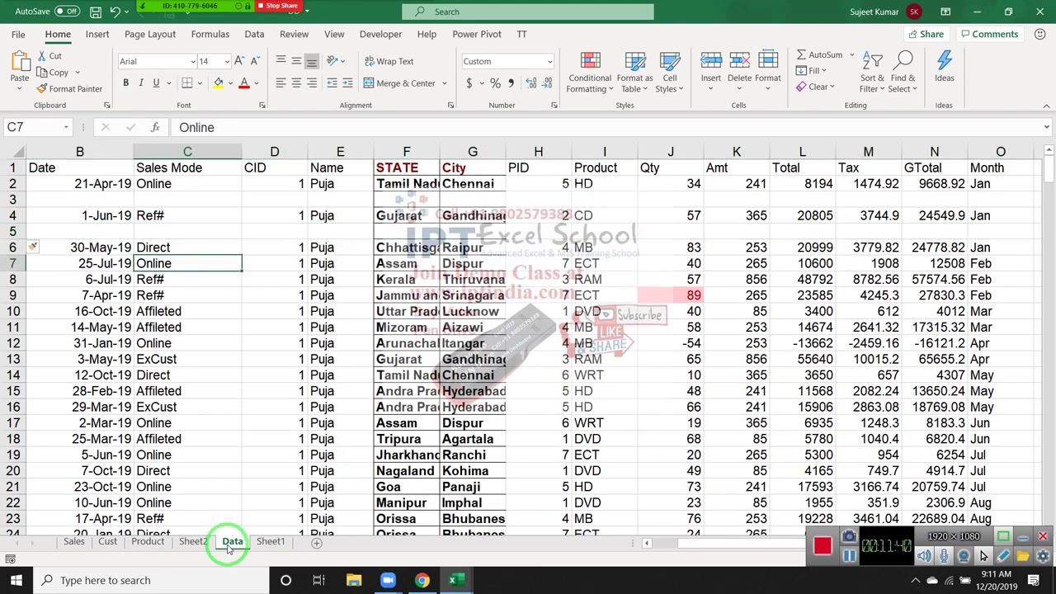
key(shift+space)
key(ctrl+shift+plus)
key(Down)
key(Down)
key(shift+space)
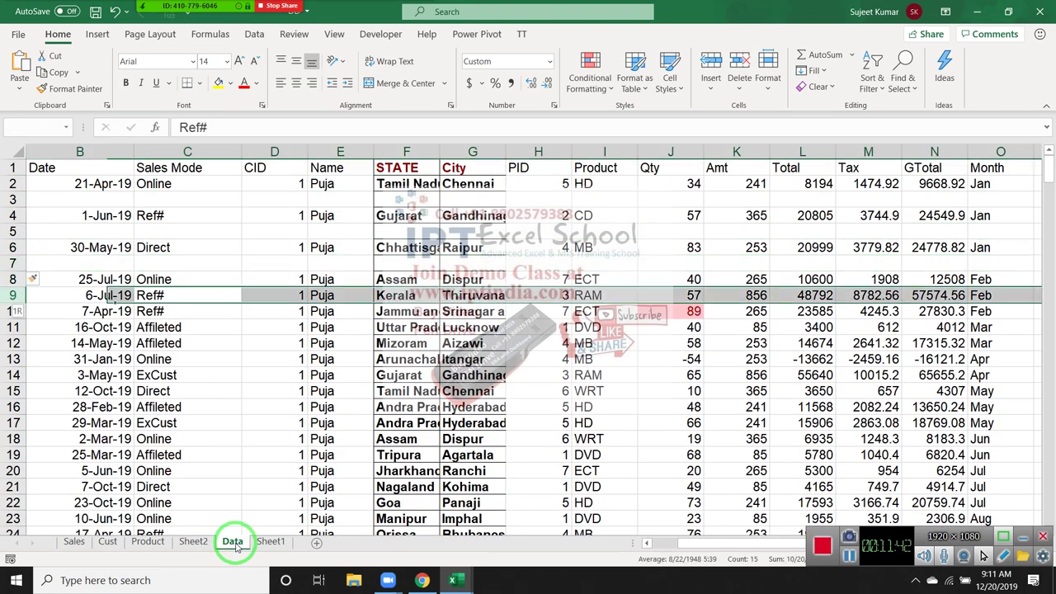
key(ctrl+shift+plus)
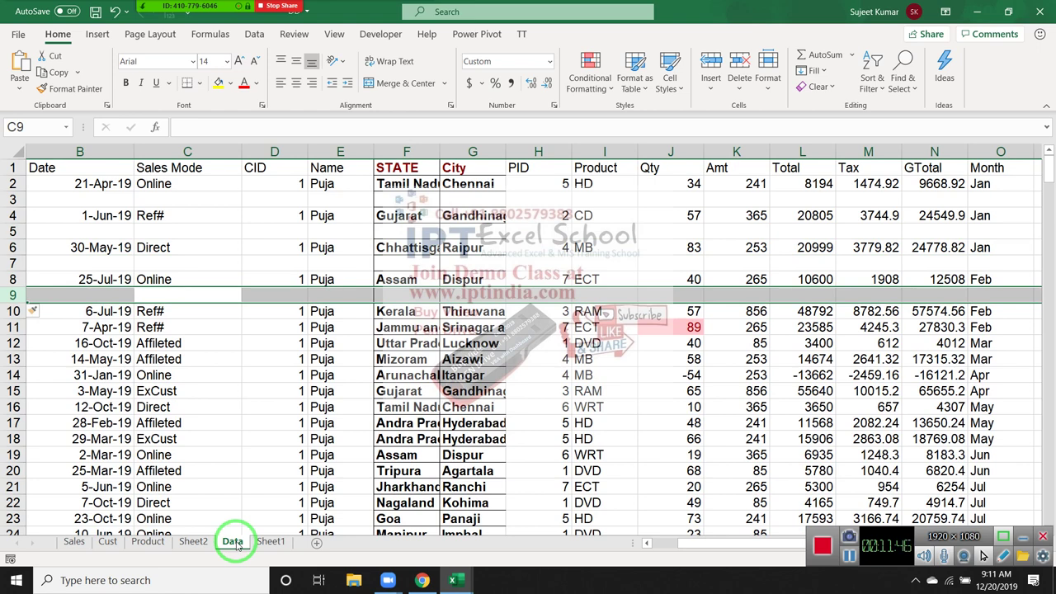
key(ctrl+minus)
key(Up)
key(Up)
key(shift+space)
key(ctrl+minus)
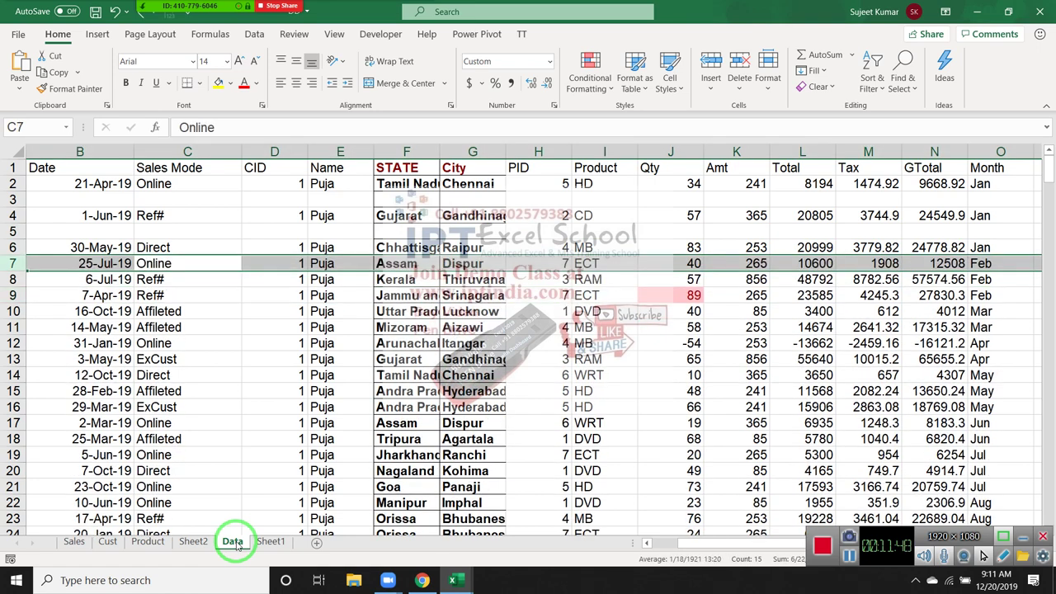
key(Up)
key(Up)
key(shift+space)
key(ctrl+minus)
key(Up)
key(Up)
key(shift+space)
key(ctrl+minus)
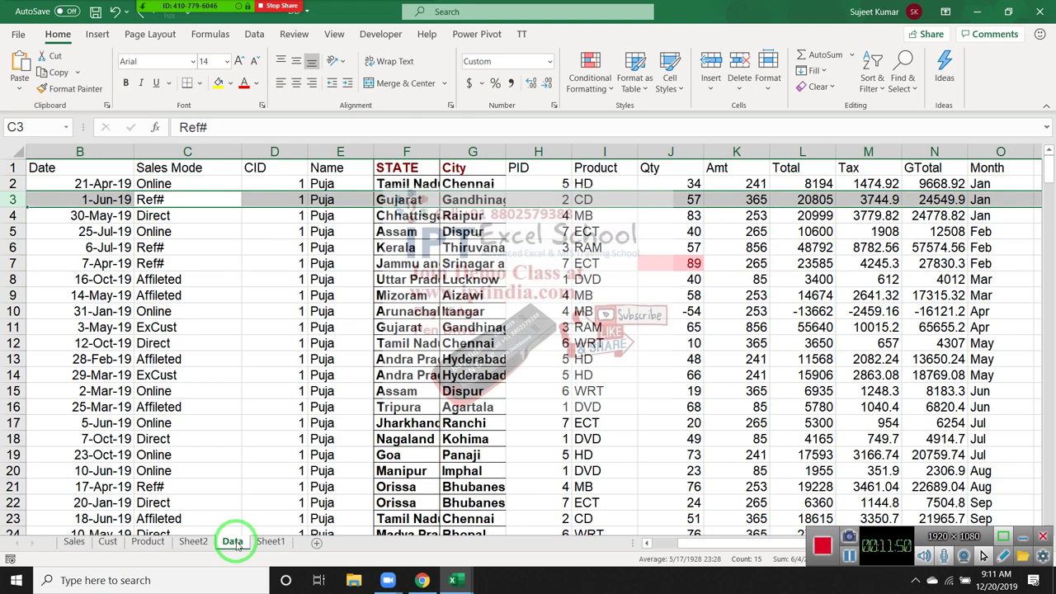
key(Up)
key(Up)
key(ctrl+Right)
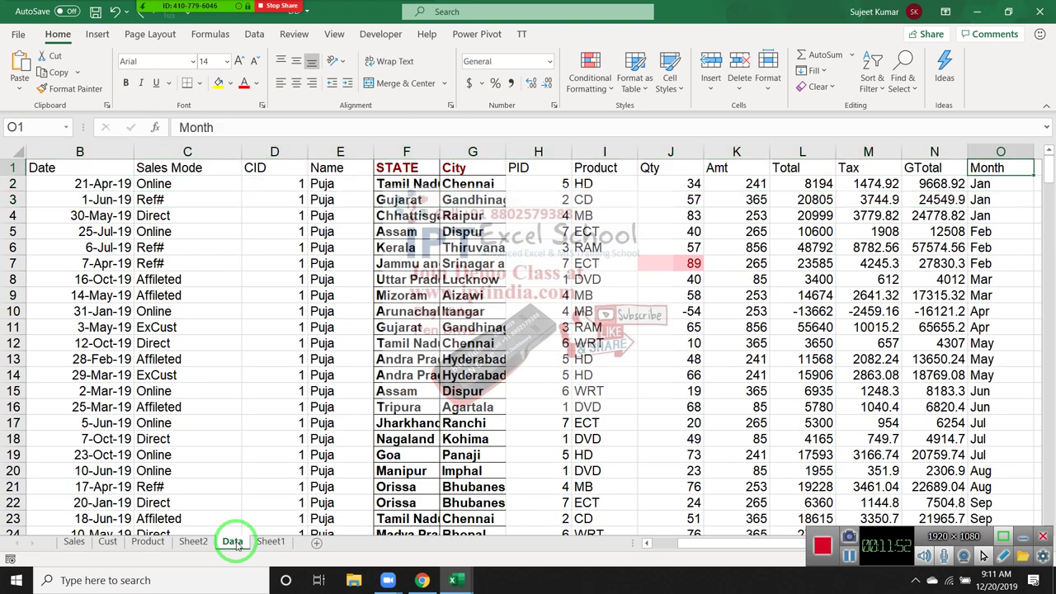
key(Right)
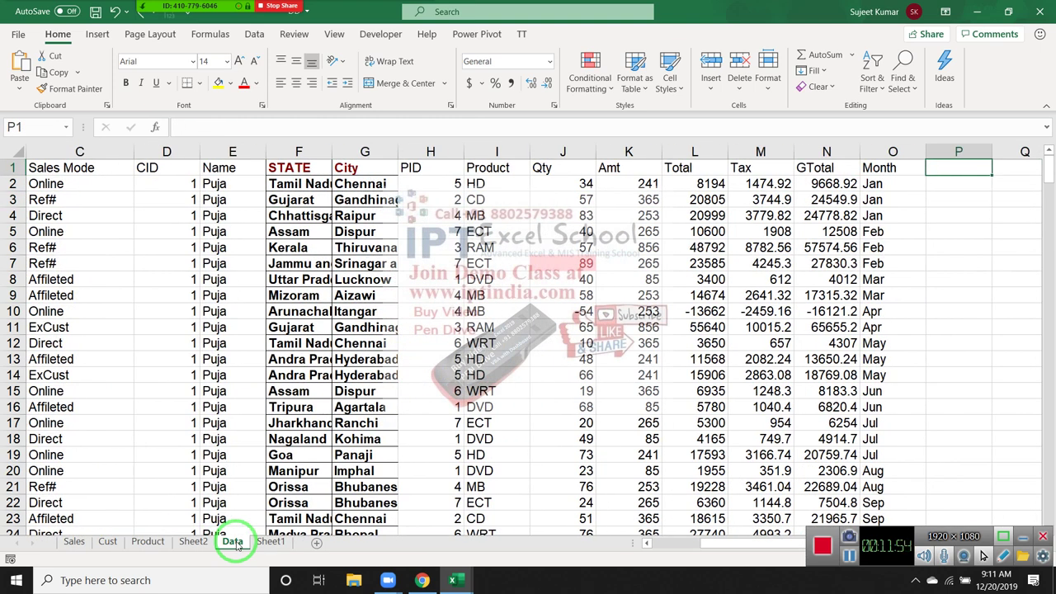
- Add an Sr heading in P1 and fill serial numbers 1 to 301 down column P
text(Sr)
key(Return)
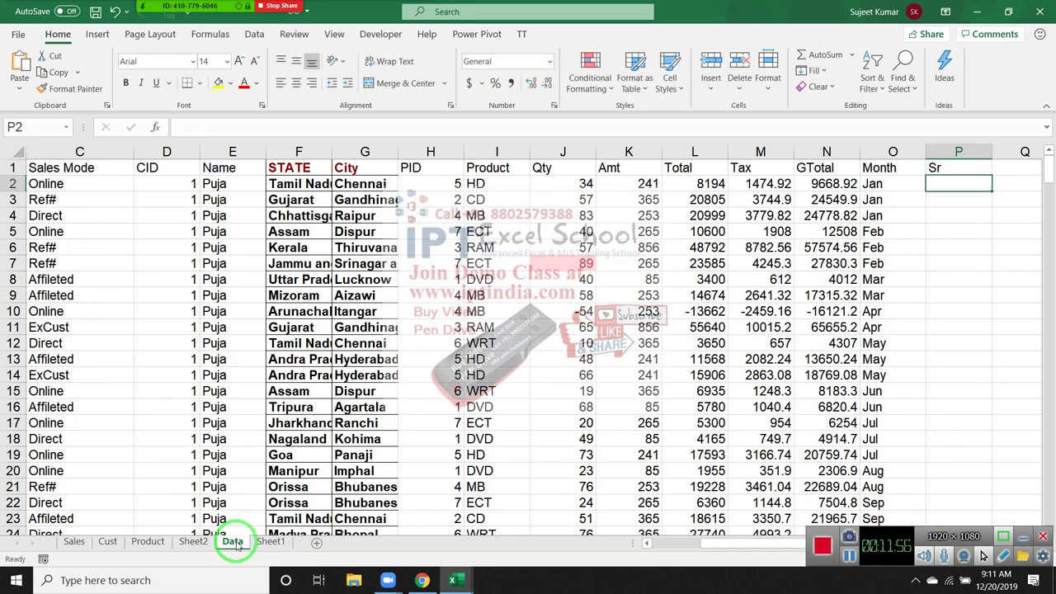
text(1)
key(Return)
text(2)
key(Return)
key(Left)
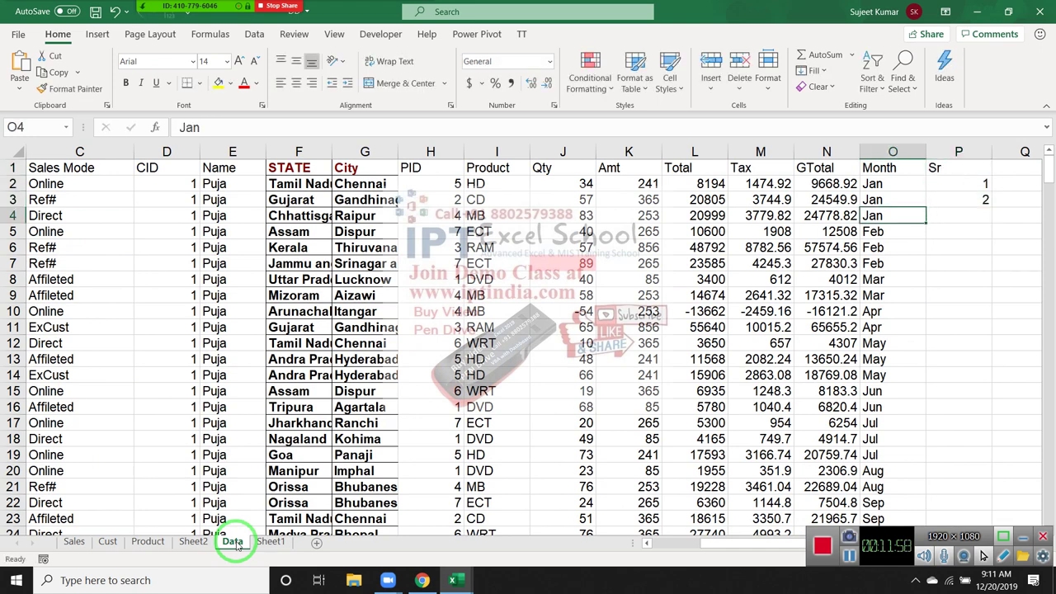
key(Up)
key(Right)
key(Up)
key(shift+Down)
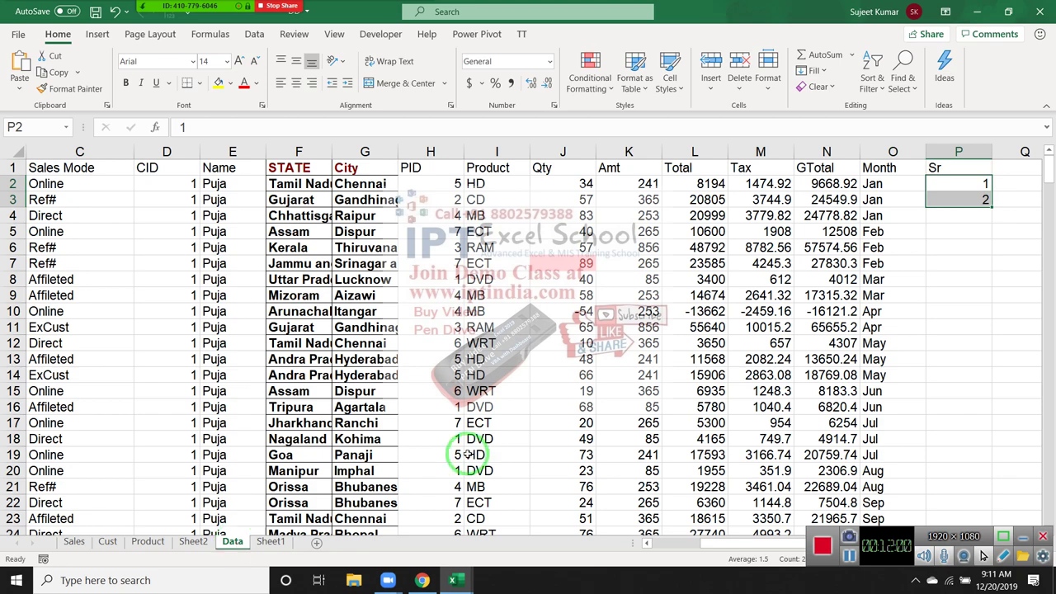
drag(485, 450, 1046, 307)
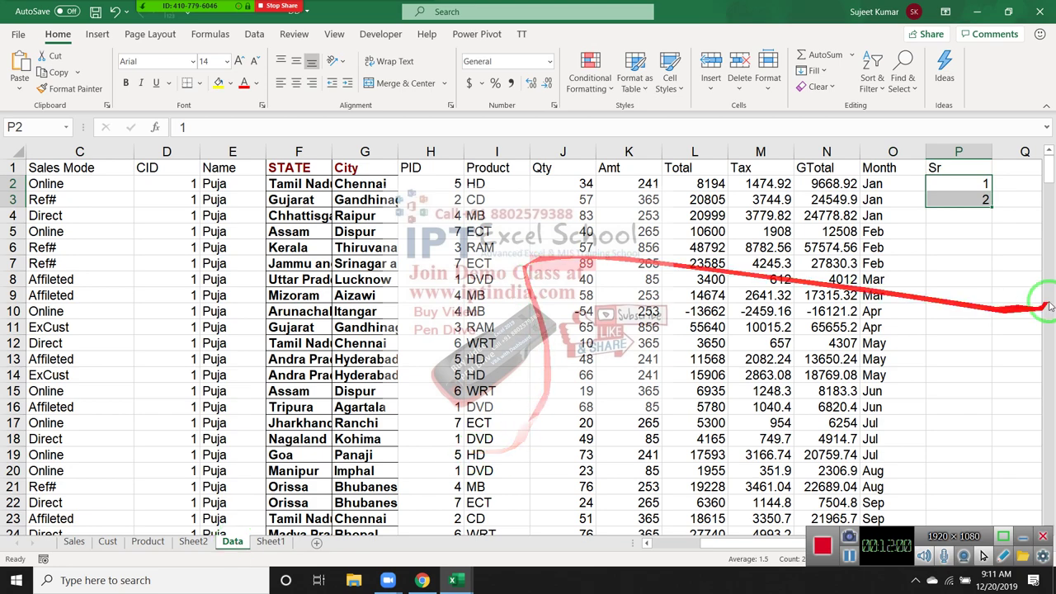
double_click(992, 206)
key(ctrl+Down)
key(Down)
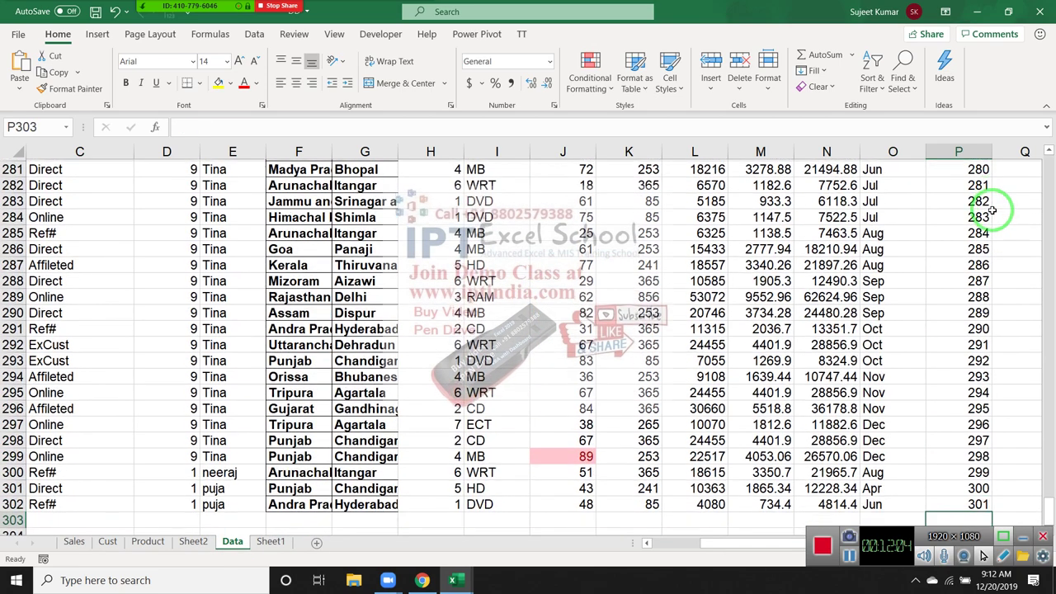
key(Up)
key(Down)
key(Up)
key(Up)
key(ctrl+Up)
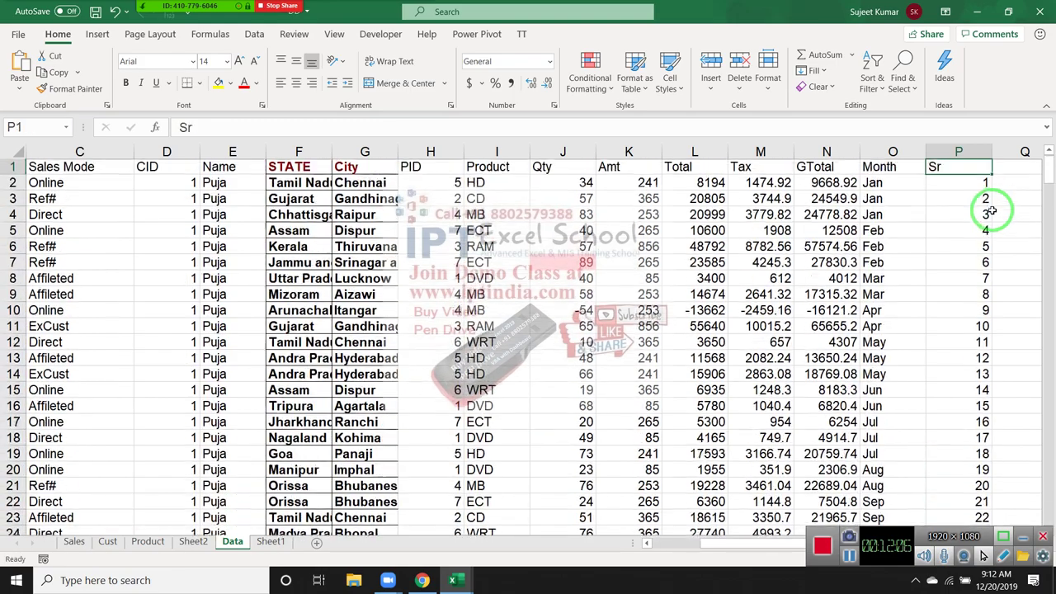
- Copy the 1–301 series into P303:P603 and select the whole data block
key(ctrl+Down)
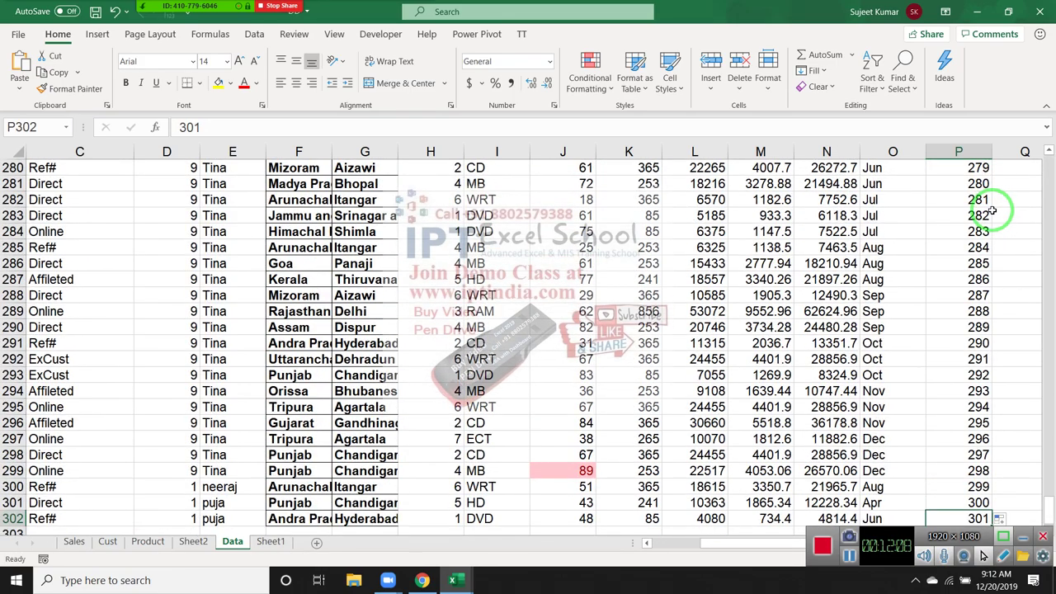
key(ctrl+Up)
key(Down)
key(ctrl+shift+Down)
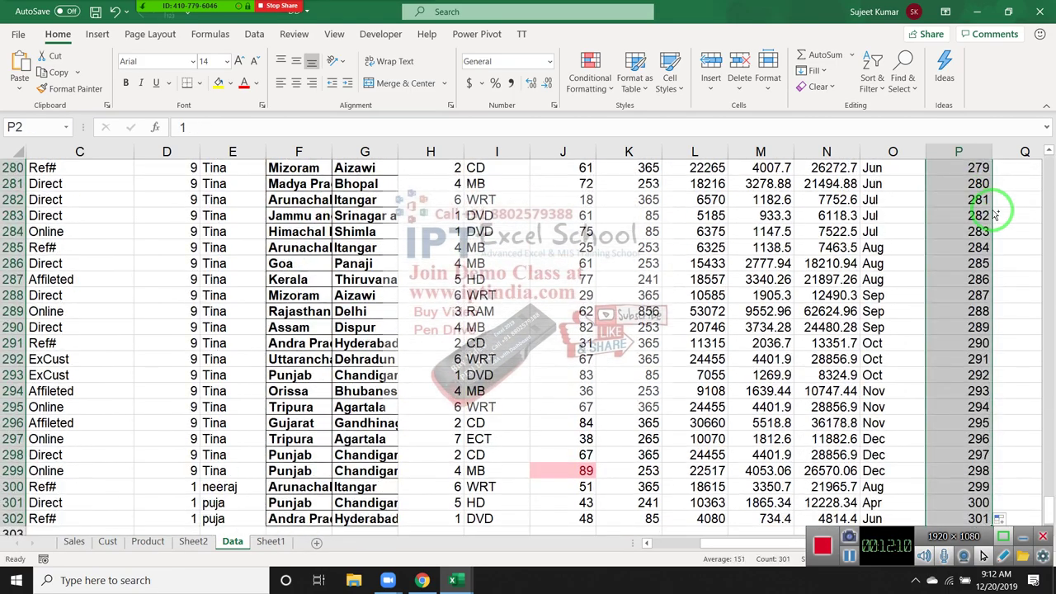
key(ctrl+c)
key(ctrl+Down)
key(Down)
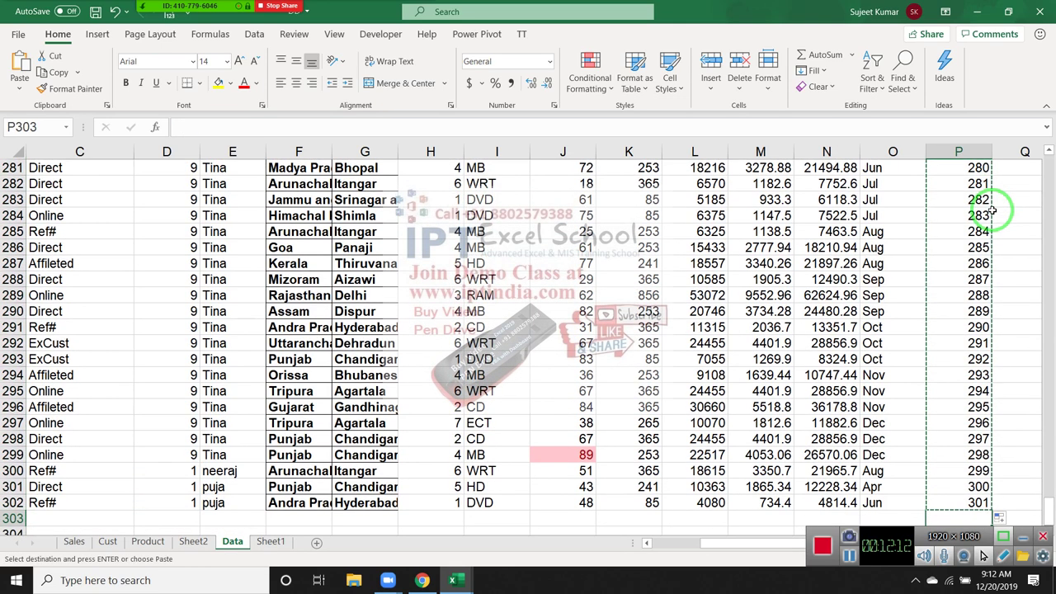
key(Return)
key(ctrl+Down)
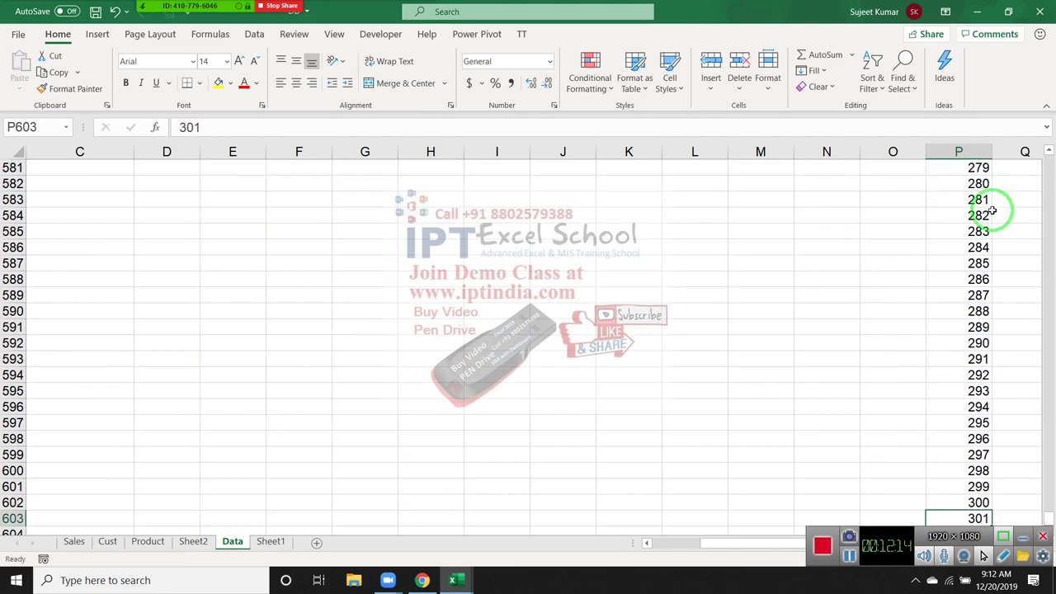
key(ctrl+shift+Home)
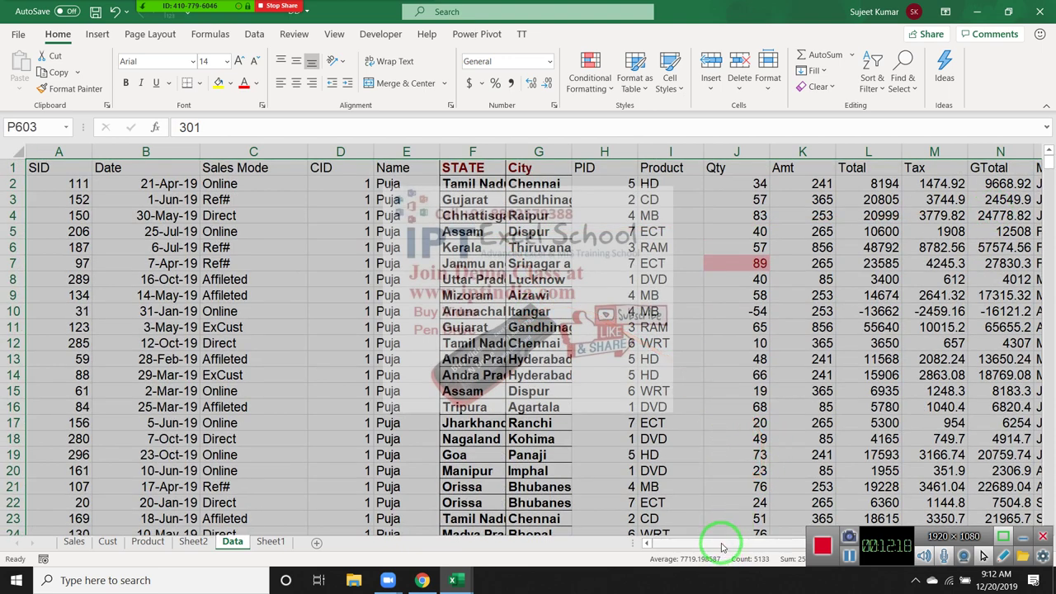
drag(716, 545, 730, 545)
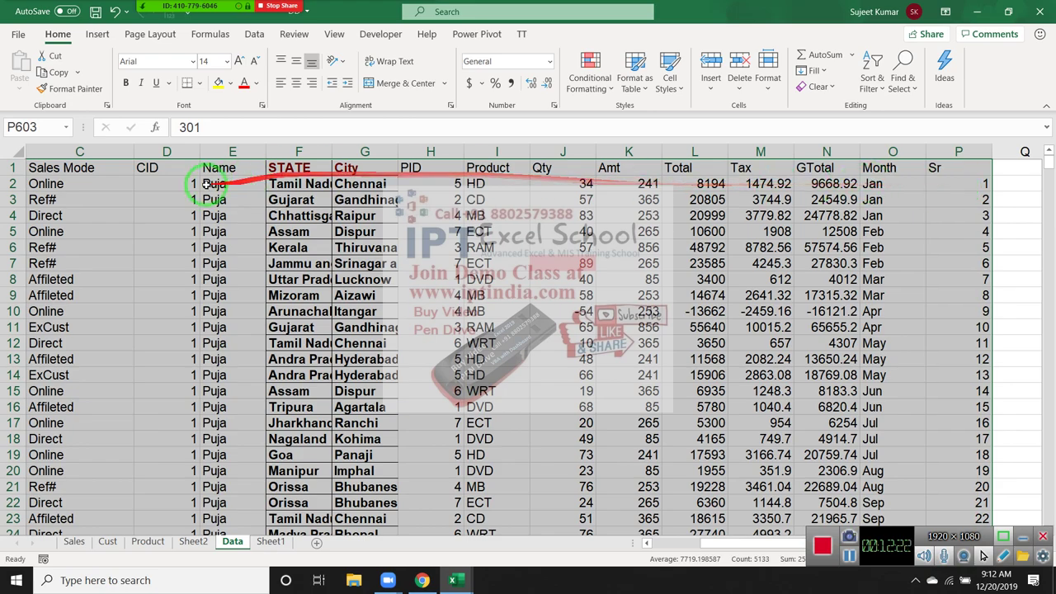
scroll(521, 348, down, 6)
scroll(521, 348, down, 16)
scroll(521, 348, down, 8)
scroll(521, 348, down, 19)
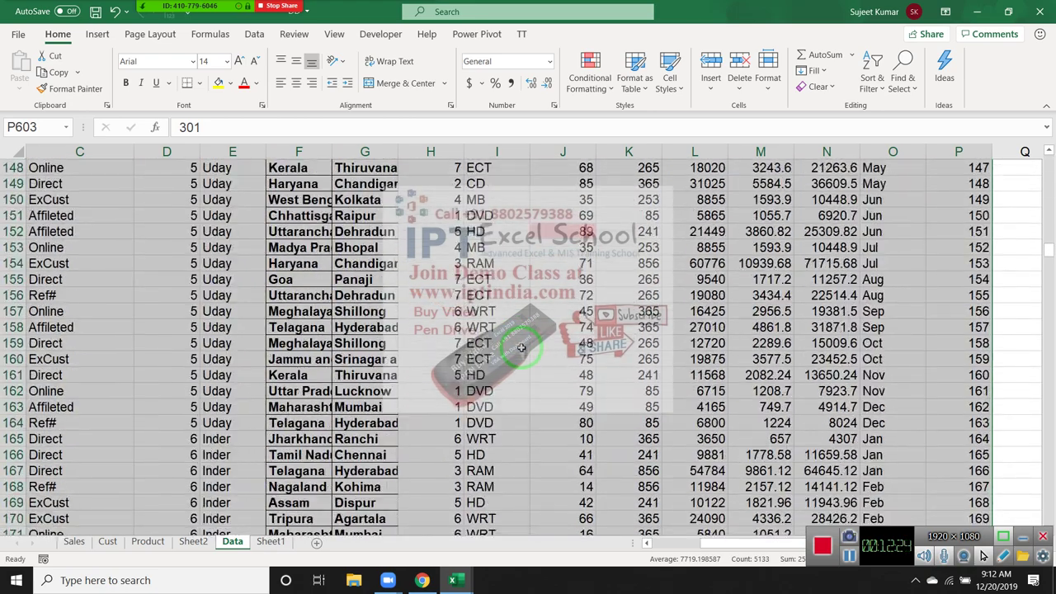
scroll(521, 348, down, 14)
scroll(521, 348, down, 20)
scroll(521, 348, down, 13)
scroll(521, 348, down, 12)
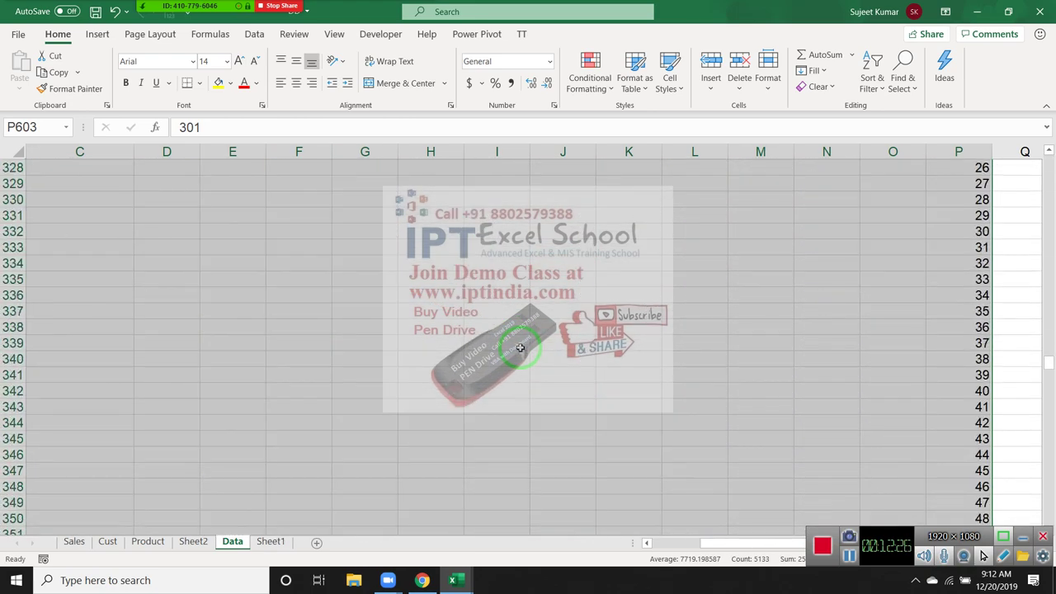
scroll(521, 348, up, 6)
scroll(521, 348, up, 4)
scroll(521, 348, up, 3)
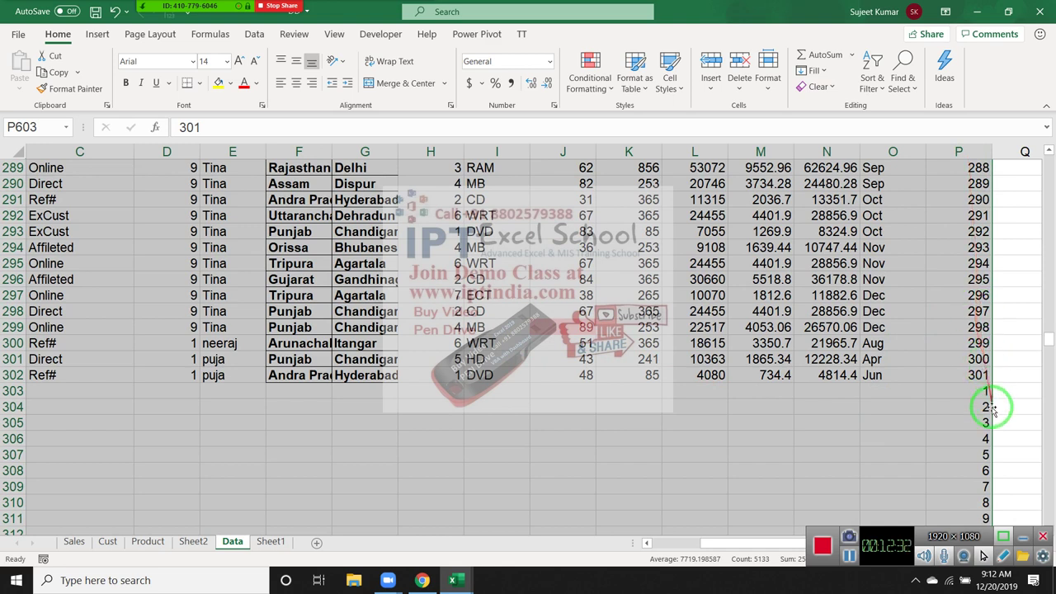
mouse_move(990, 405)
mouse_down()
mouse_move(974, 219)
mouse_move(1013, 330)
mouse_up()
drag(912, 391, 256, 354)
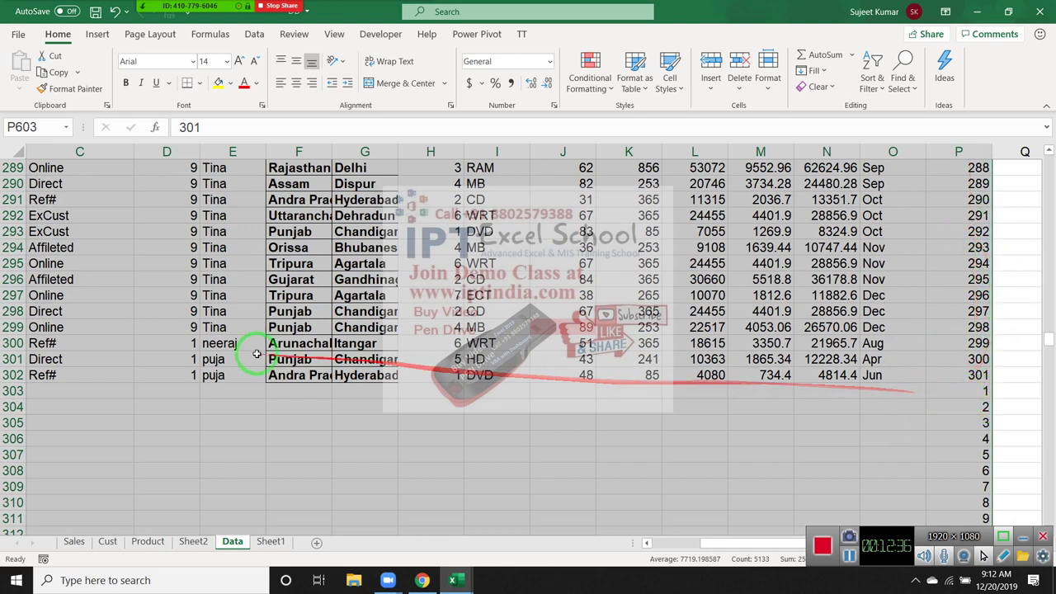
drag(1046, 336, 1046, 159)
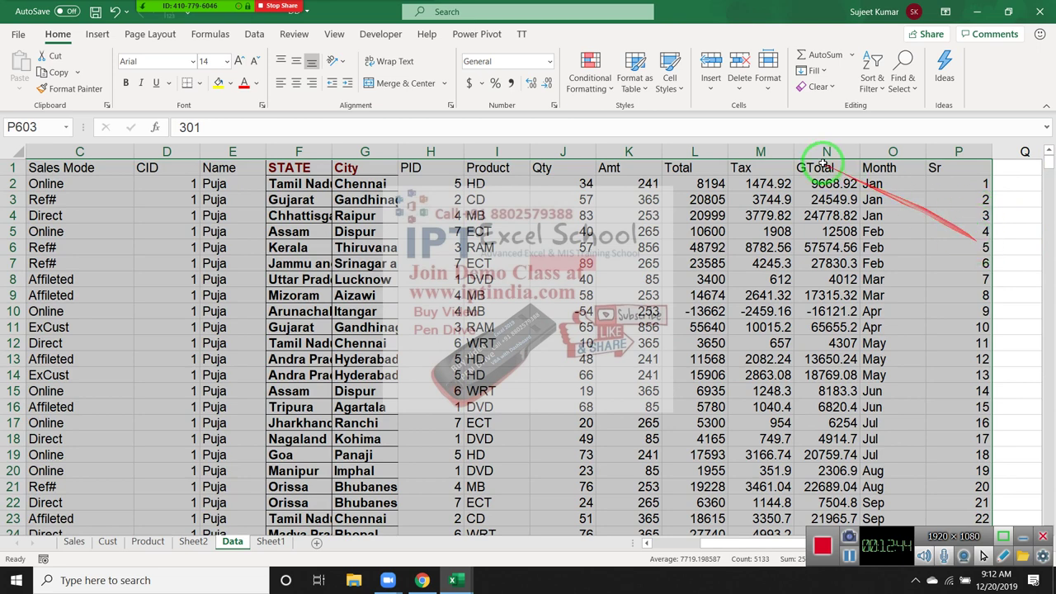
- Custom-sort the Data sheet on the Sr column, Smallest to Largest
click(878, 89)
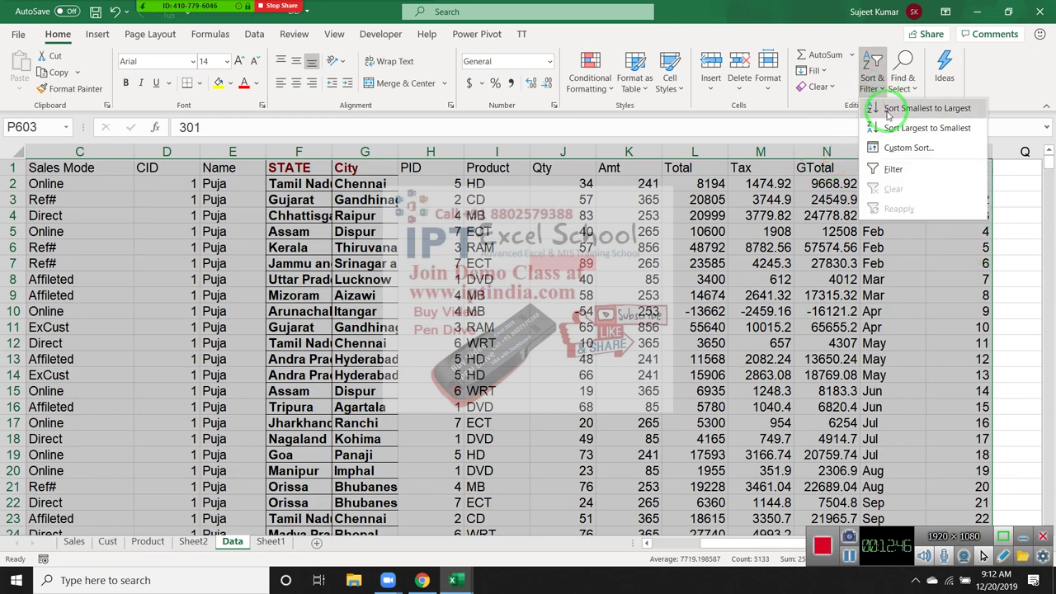
click(905, 148)
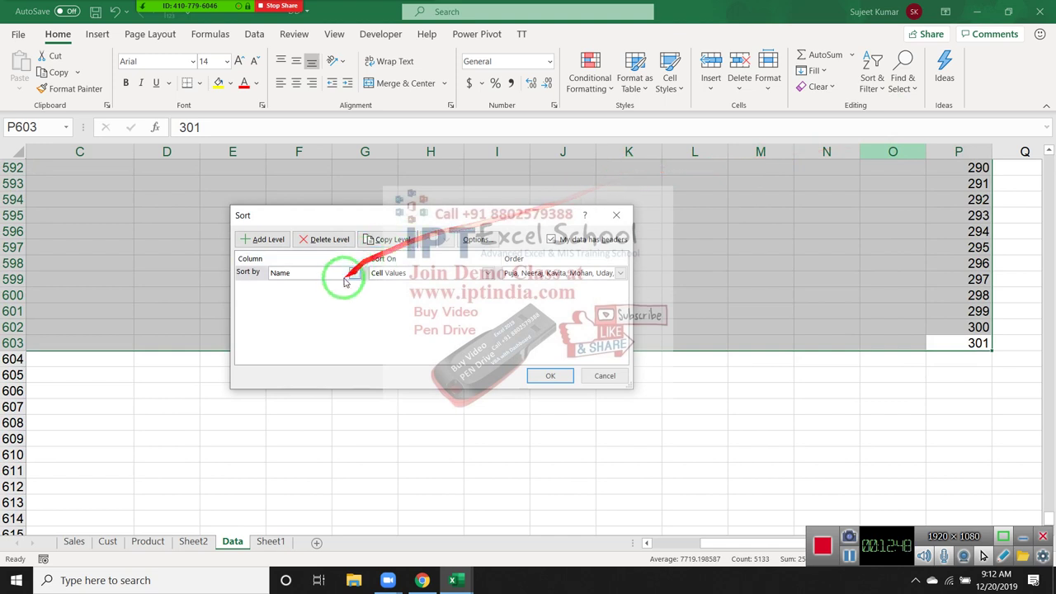
click(338, 272)
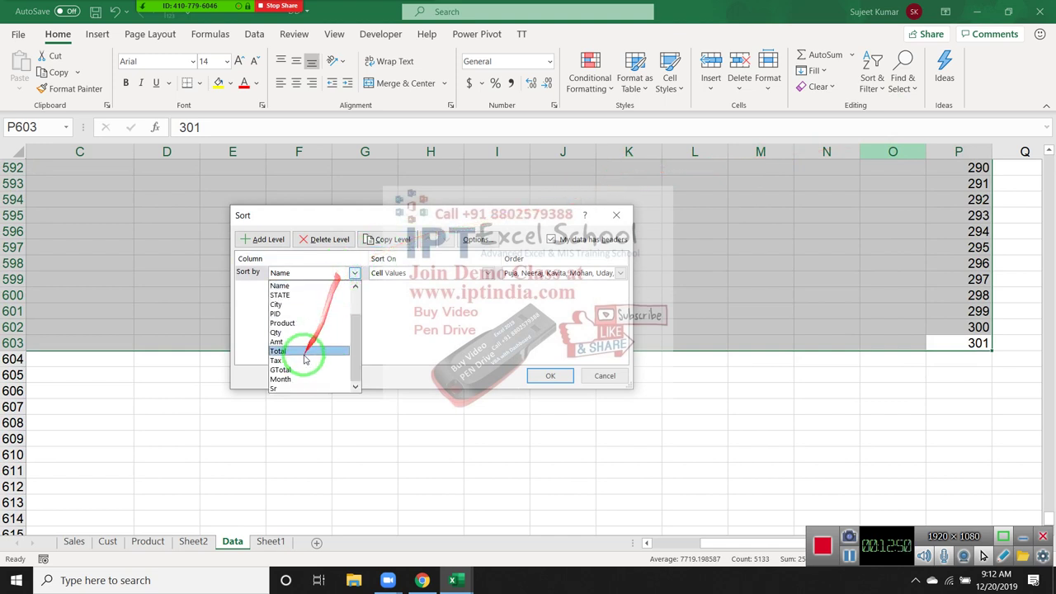
click(294, 388)
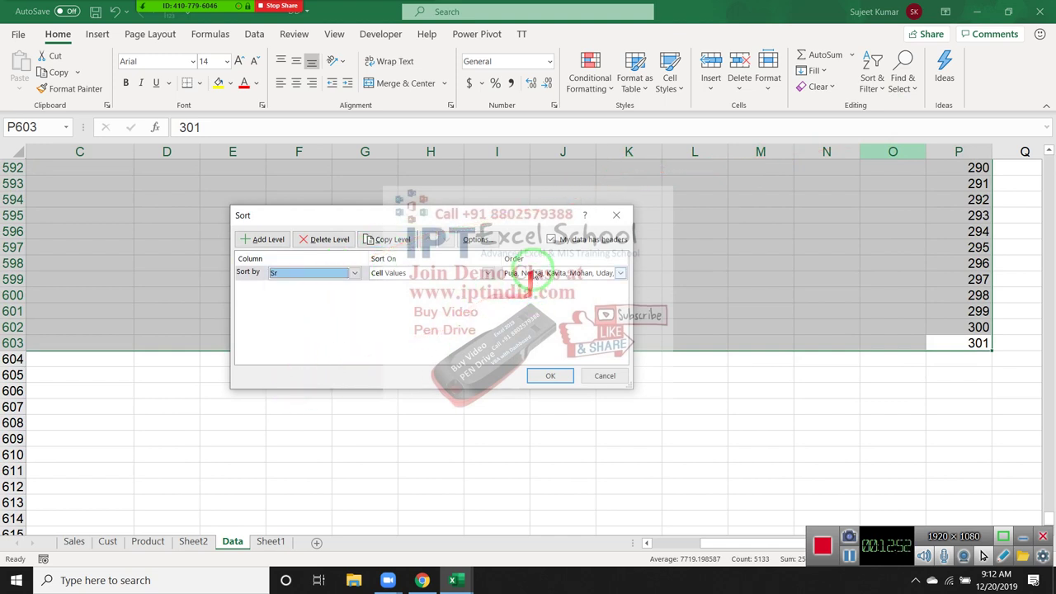
click(528, 274)
click(528, 285)
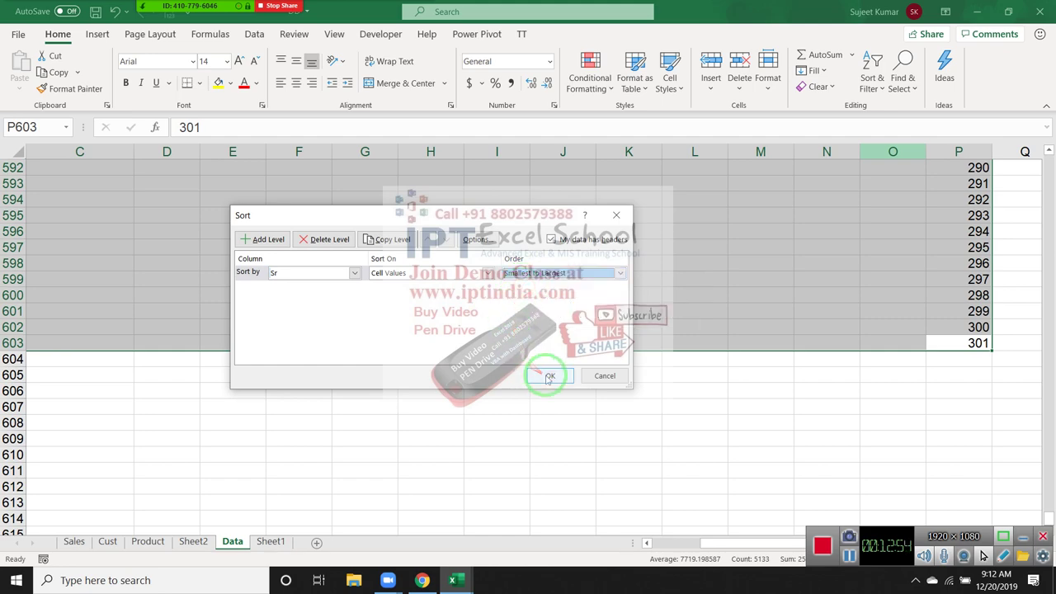
click(548, 376)
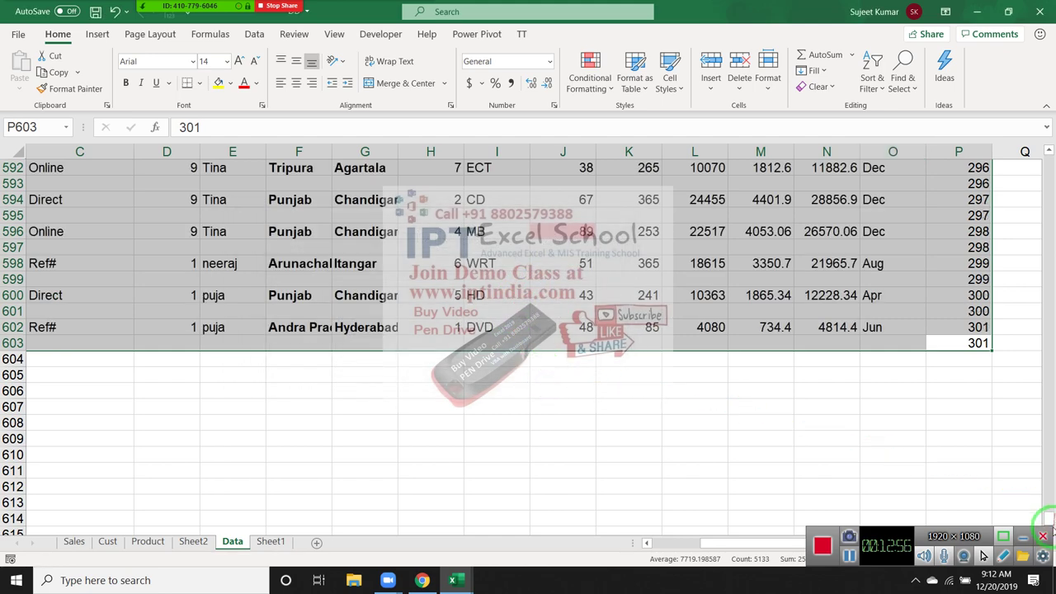
drag(1048, 520, 1048, 161)
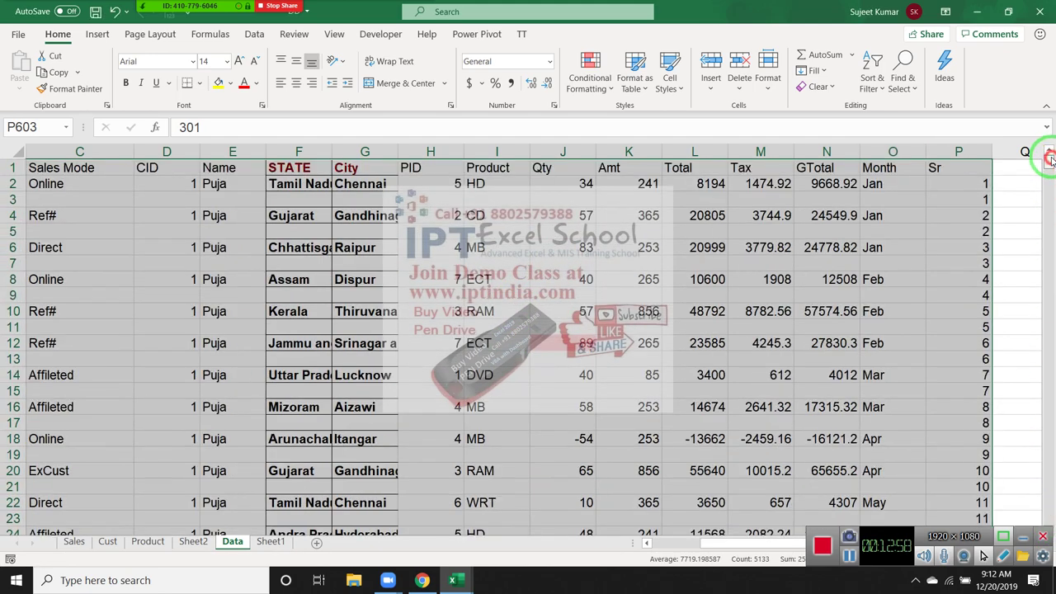
- Clear the Sr helper column P, leaving a blank row between each record
click(958, 146)
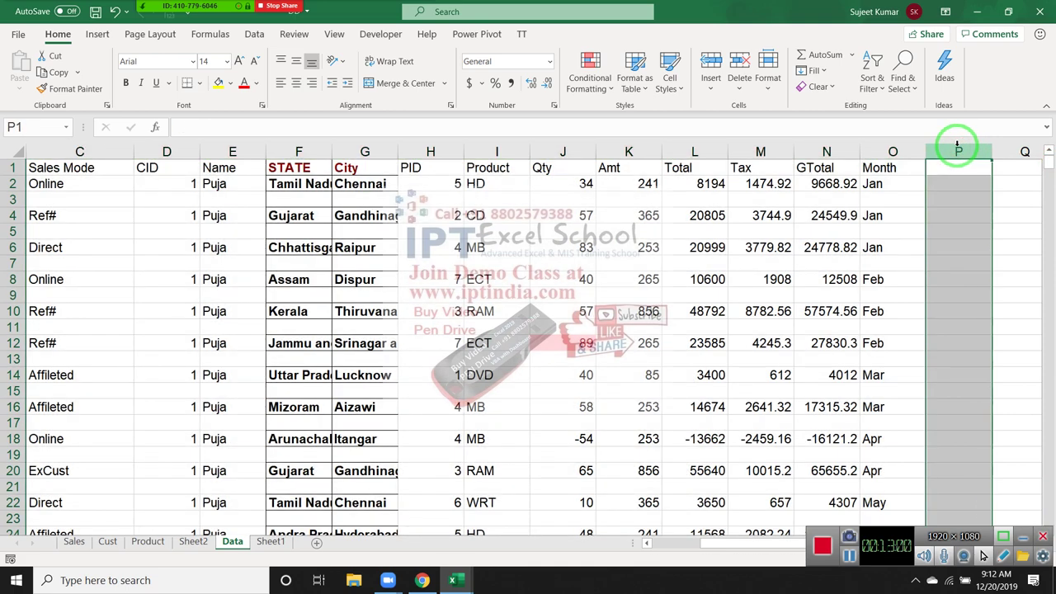
click(959, 216)
scroll(962, 313, down, 1)
scroll(962, 313, down, 5)
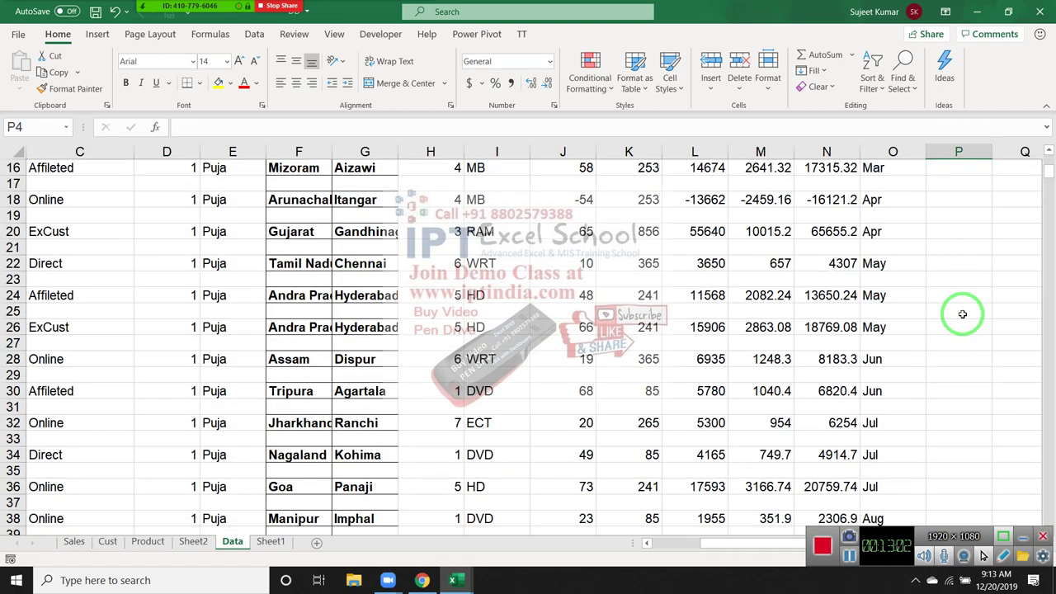
scroll(961, 308, up, 5)
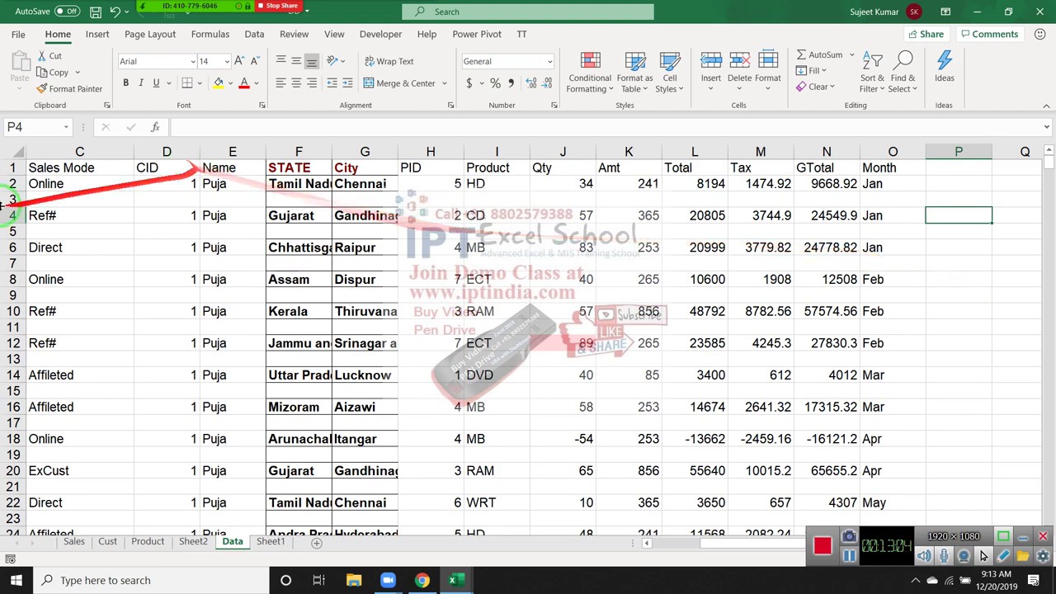
click(41, 264)
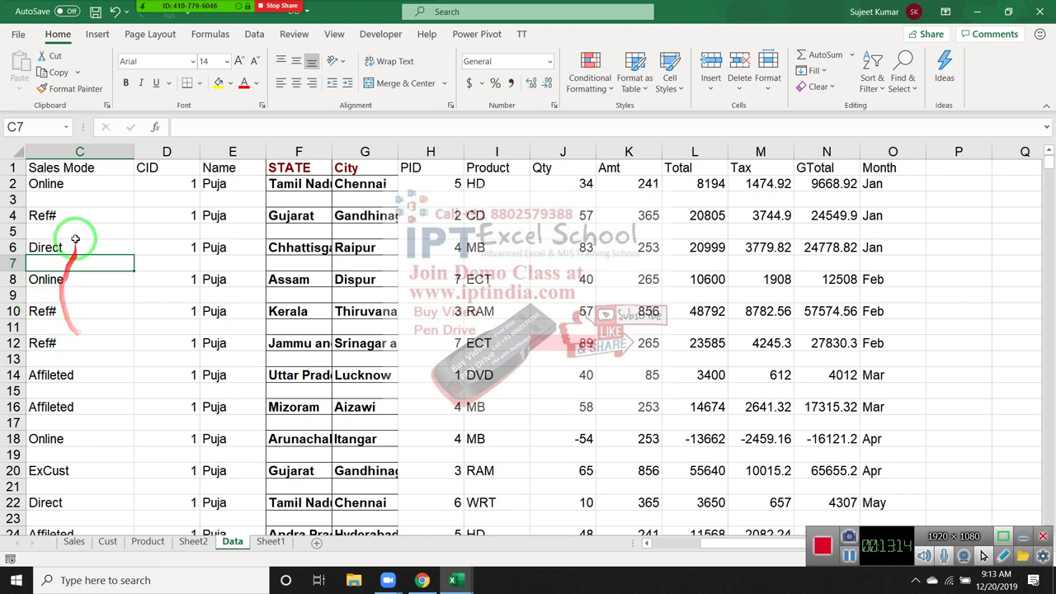
- Select the table from A1 across the header row and down through the records
click(58, 168)
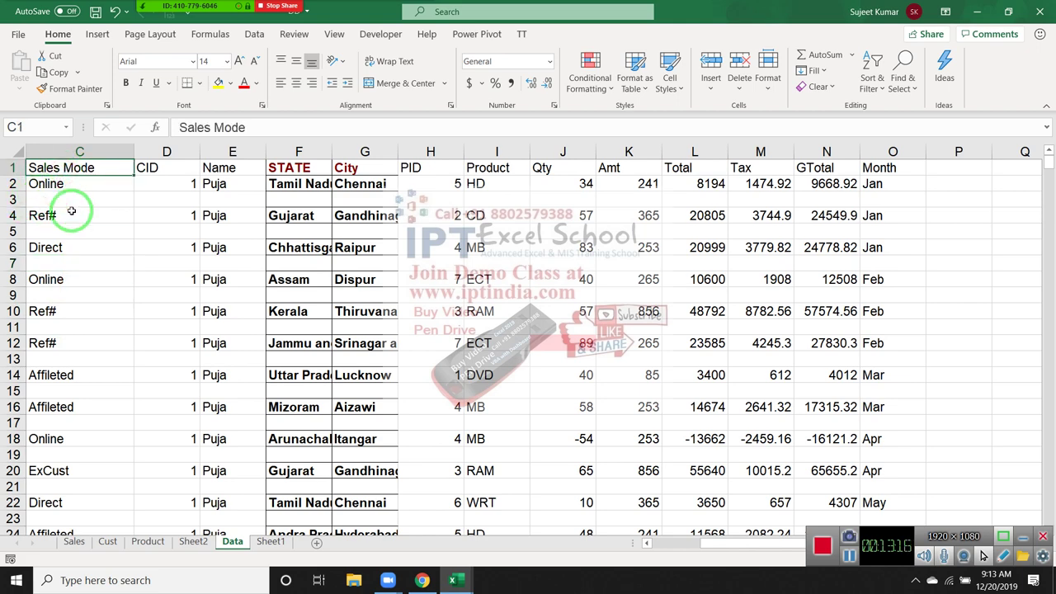
key(ctrl+Home)
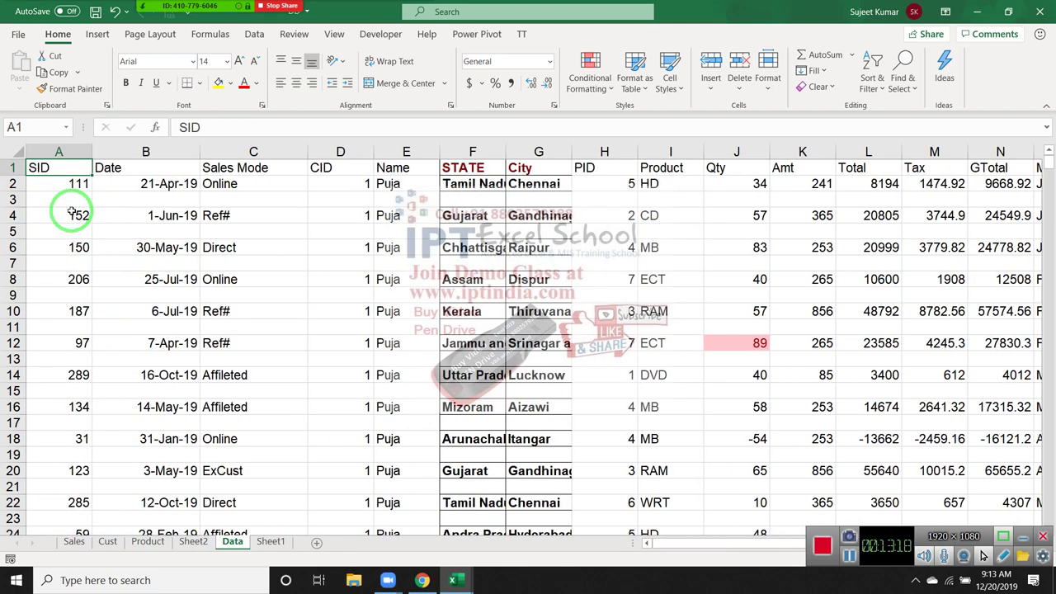
key(ctrl+shift+Right)
key(shift+Down)
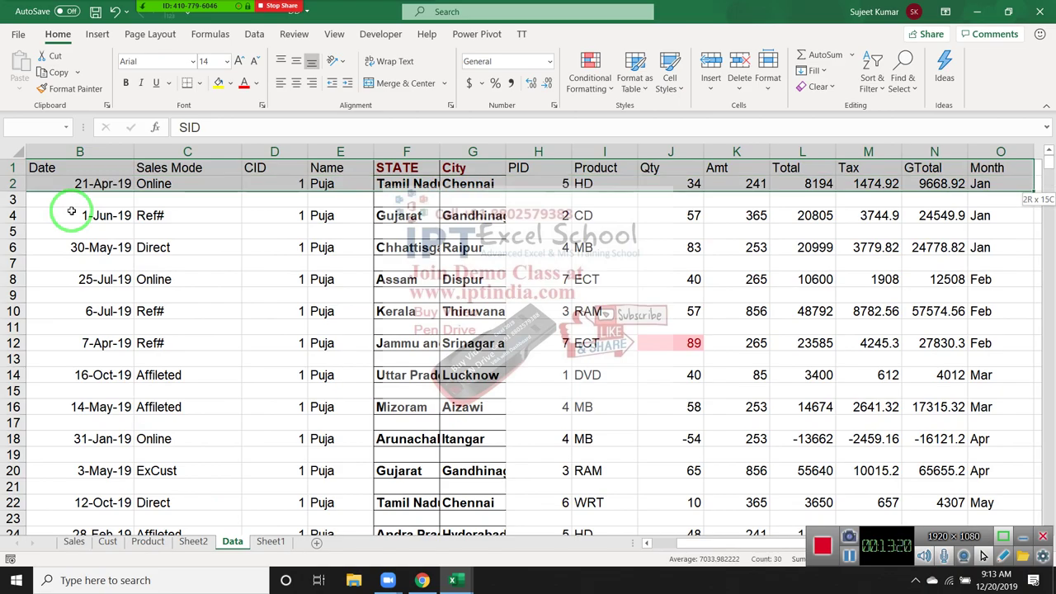
key(shift+Down)
key(shift+Down)
key(shift+Down)
key(shift+Down)
key(shift+Down)
key(shift+Down)
key(shift+Down)
key(shift+Down)
key(shift+Down)
key(shift+Down)
key(shift+Down)
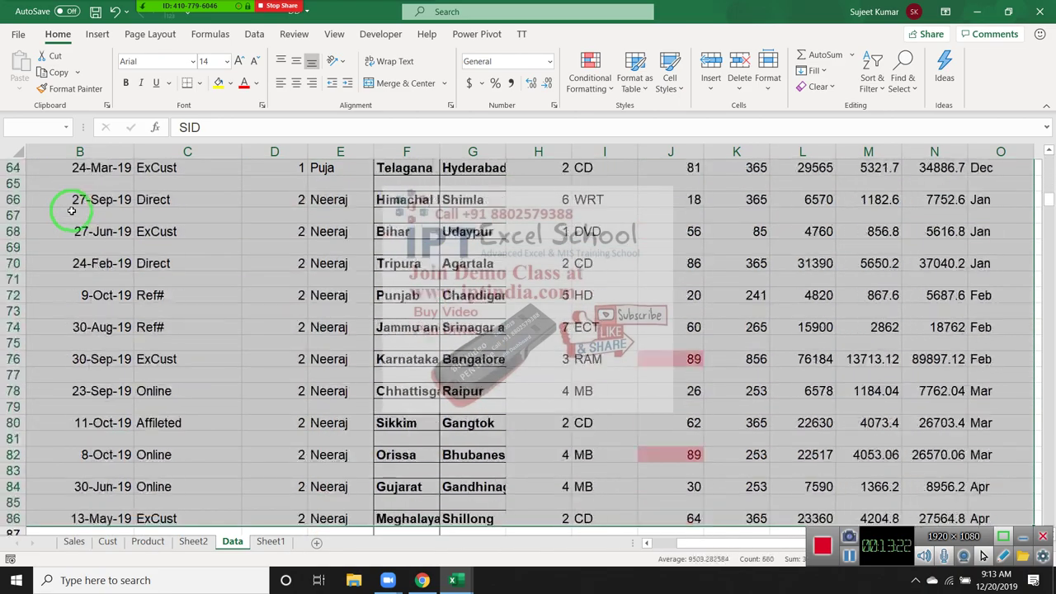
key(shift+Down)
key(shift+Down)
key(shift+Down)
key(shift+Down)
key(shift+Down)
key(shift+Down)
key(shift+Down)
key(shift+Down)
key(shift+Down)
key(shift+Down)
key(shift+Down)
key(shift+Down)
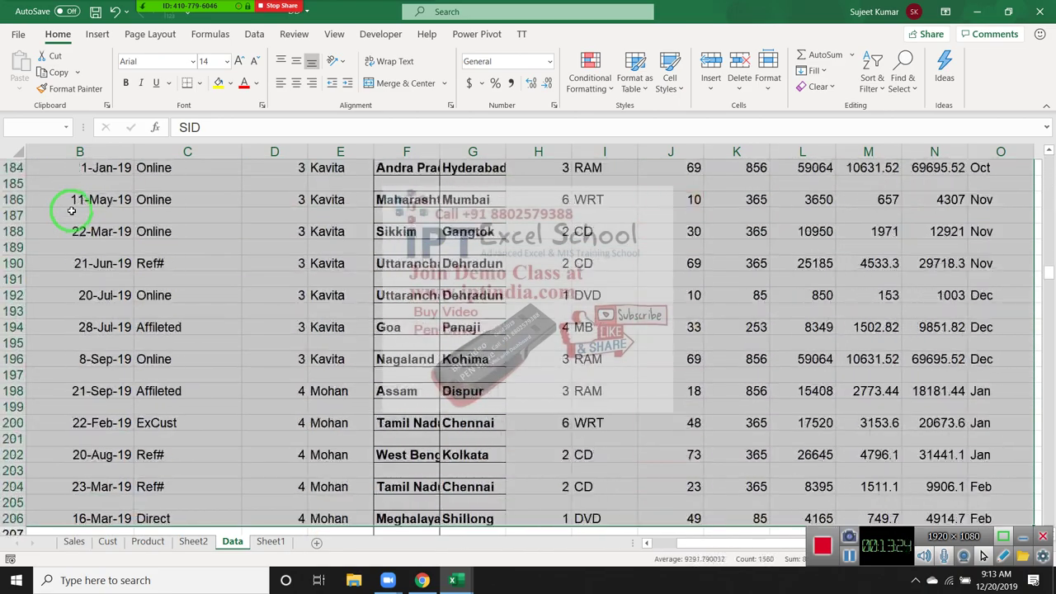
key(shift+Down)
key(shift+Down)
key(shift+Down)
key(shift+Down)
key(shift+Down)
key(shift+Down)
key(shift+Down)
key(shift+Down)
key(shift+Down)
key(shift+Down)
key(shift+Down)
key(shift+Down)
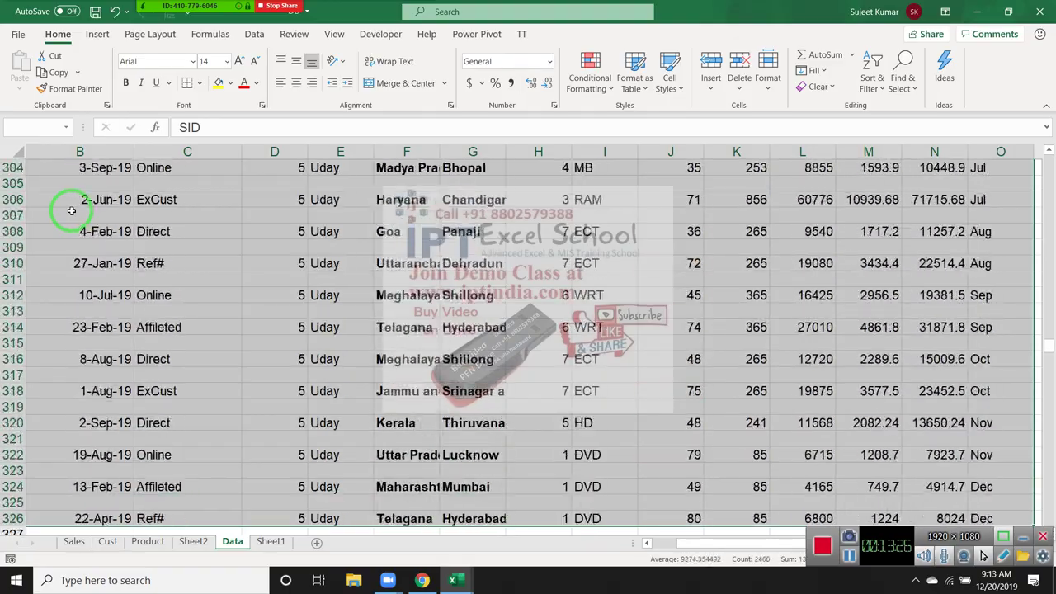
key(shift+Down)
key(shift+Down)
key(shift+Down)
key(shift+Down)
key(shift+Down)
key(shift+Down)
key(shift+Down)
key(shift+Down)
key(shift+Down)
key(shift+Down)
key(shift+Down)
key(shift+Down)
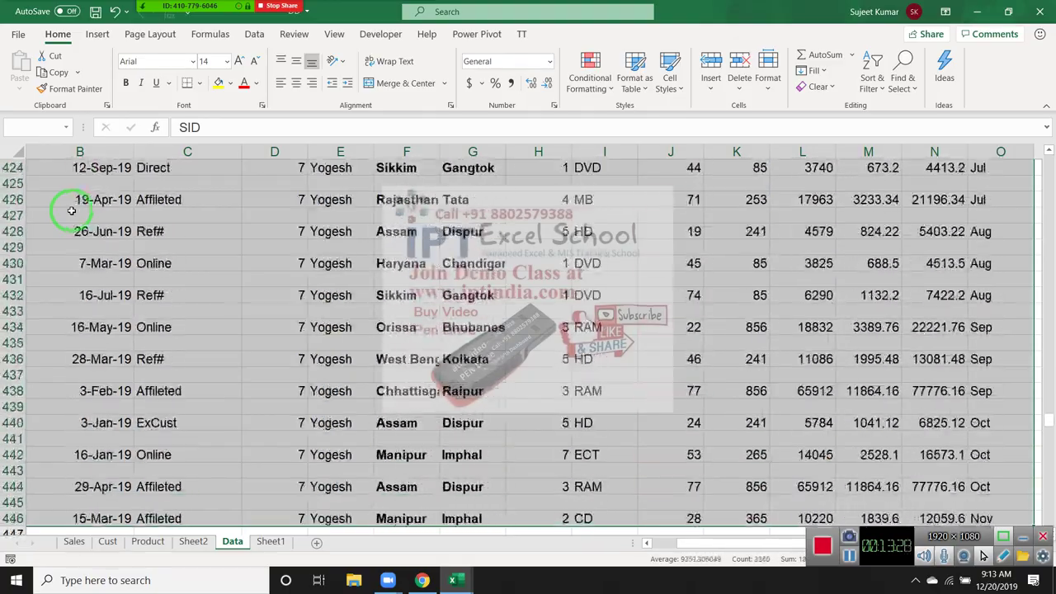
key(shift+Down)
key(shift+Down)
key(shift+Down)
key(shift+Down)
key(shift+Down)
key(shift+Down)
key(shift+Down)
key(shift+Down)
key(shift+Down)
key(shift+Down)
key(shift+Down)
key(shift+Down)
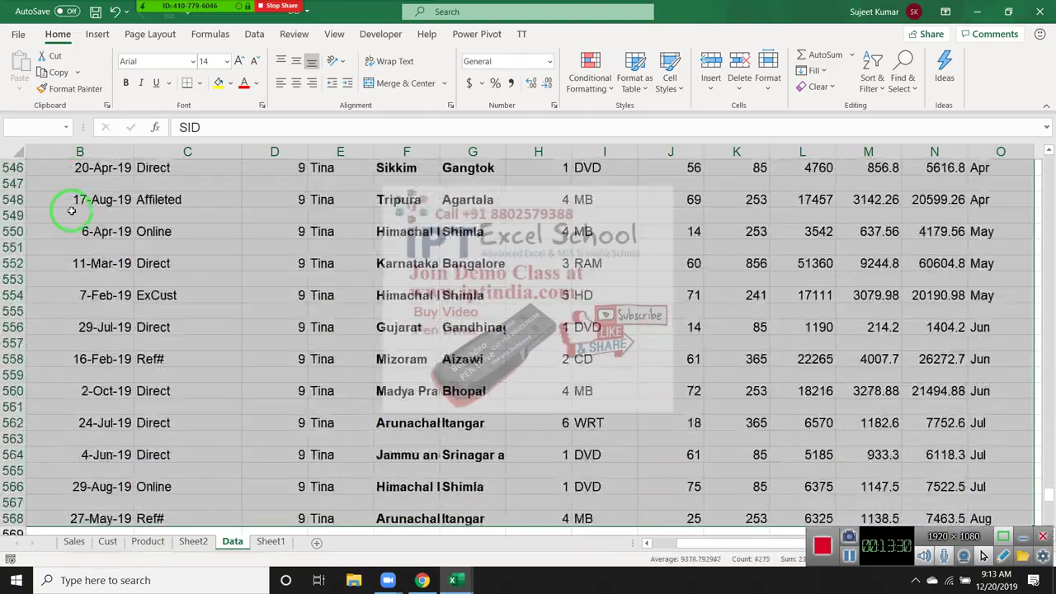
key(shift+Down)
key(shift+Down)
key(shift+Down)
key(shift+Down)
key(shift+Down)
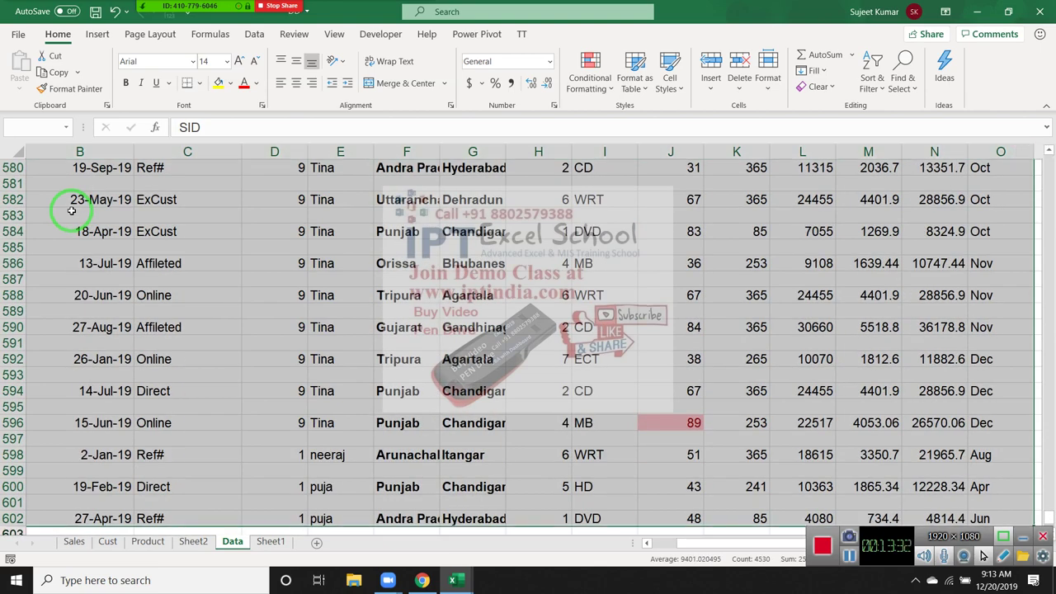
- Custom-sort the table on SID, Smallest to Largest, so records run consecutively again
click(462, 17)
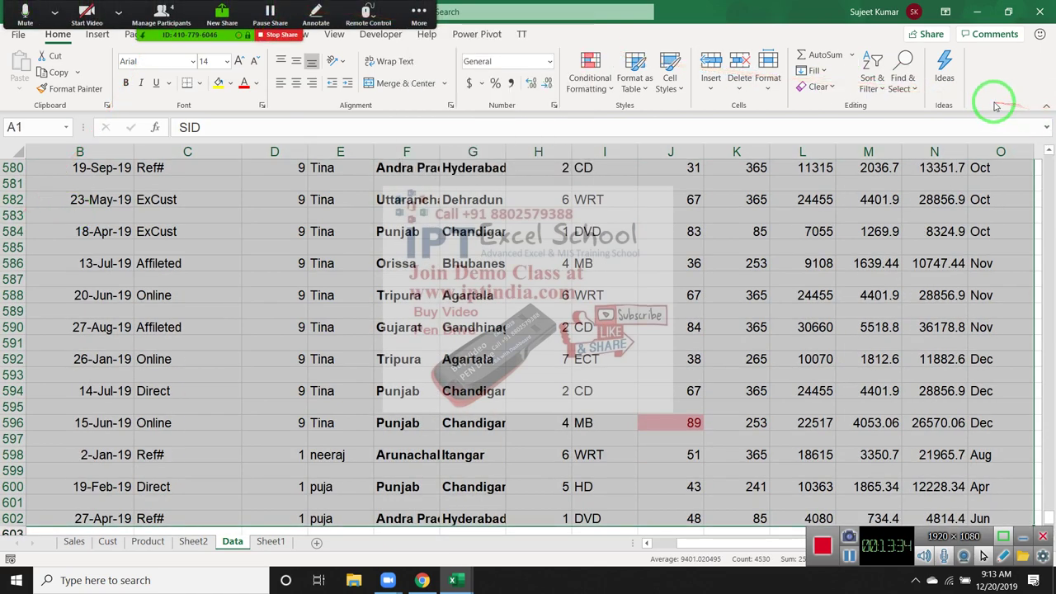
click(871, 91)
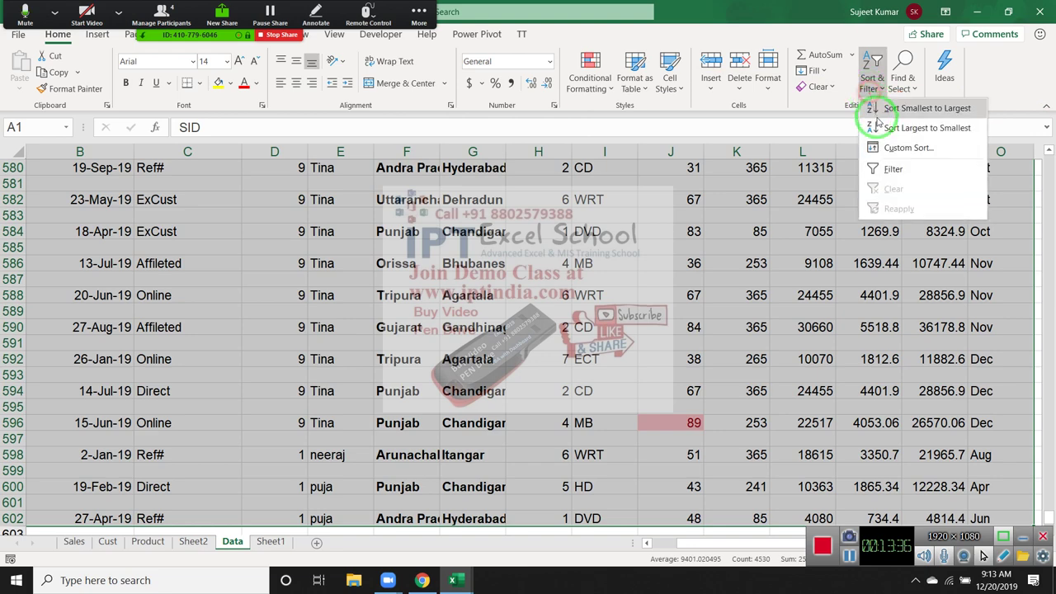
click(892, 147)
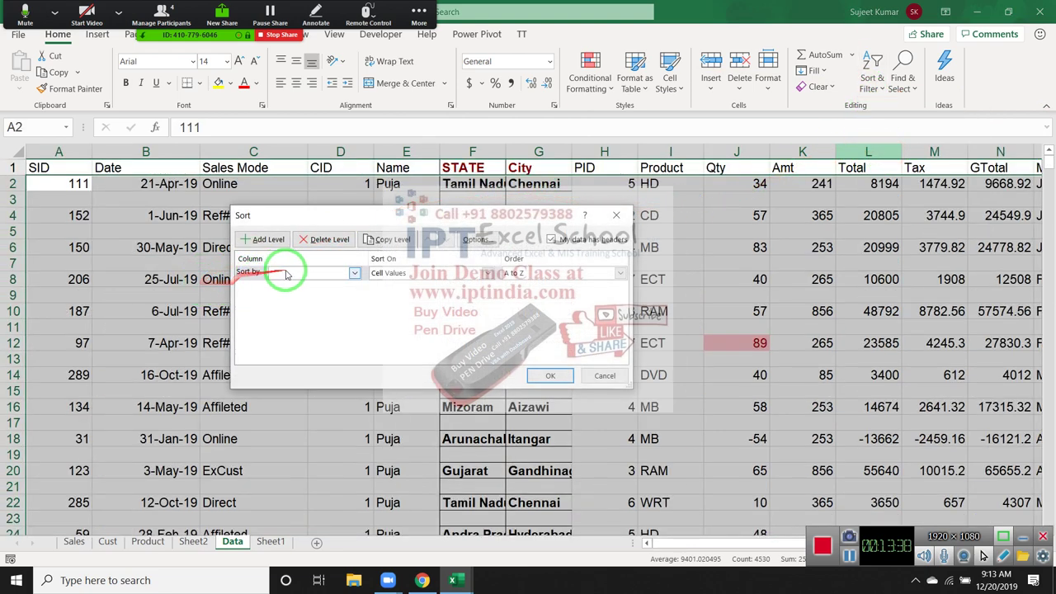
click(284, 274)
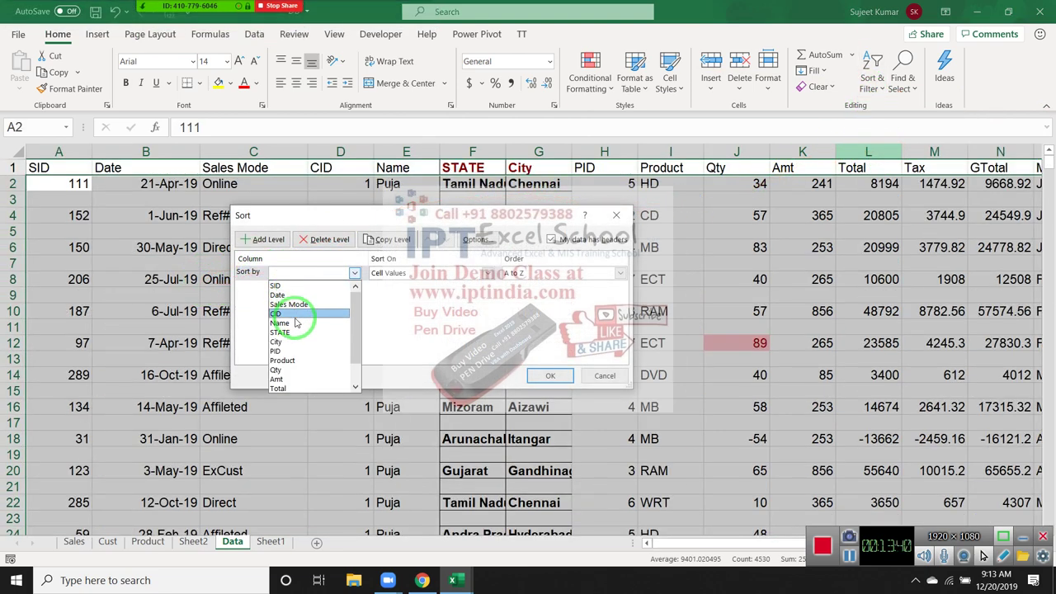
click(285, 286)
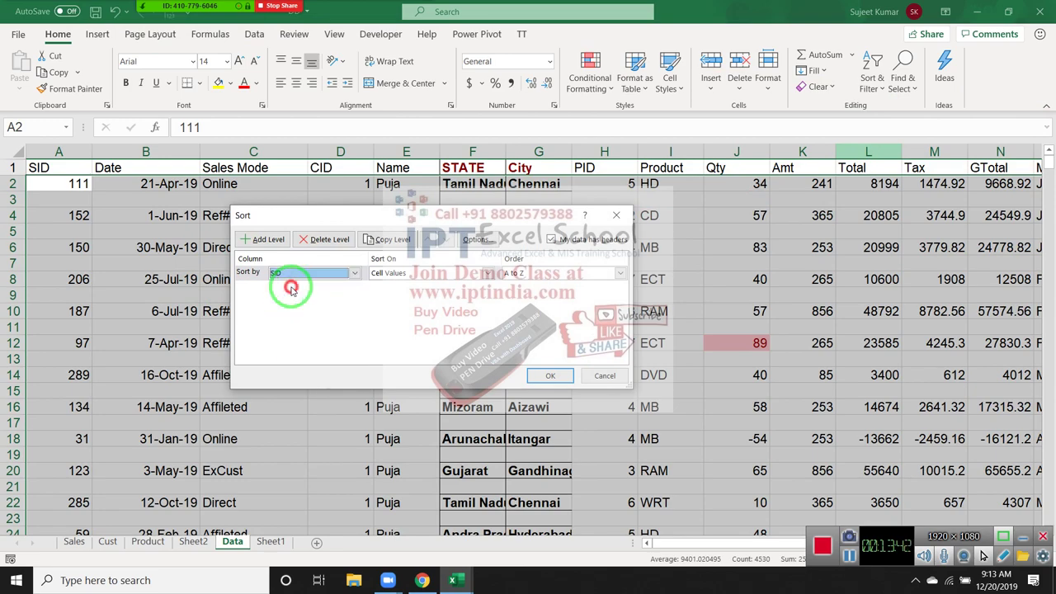
click(549, 373)
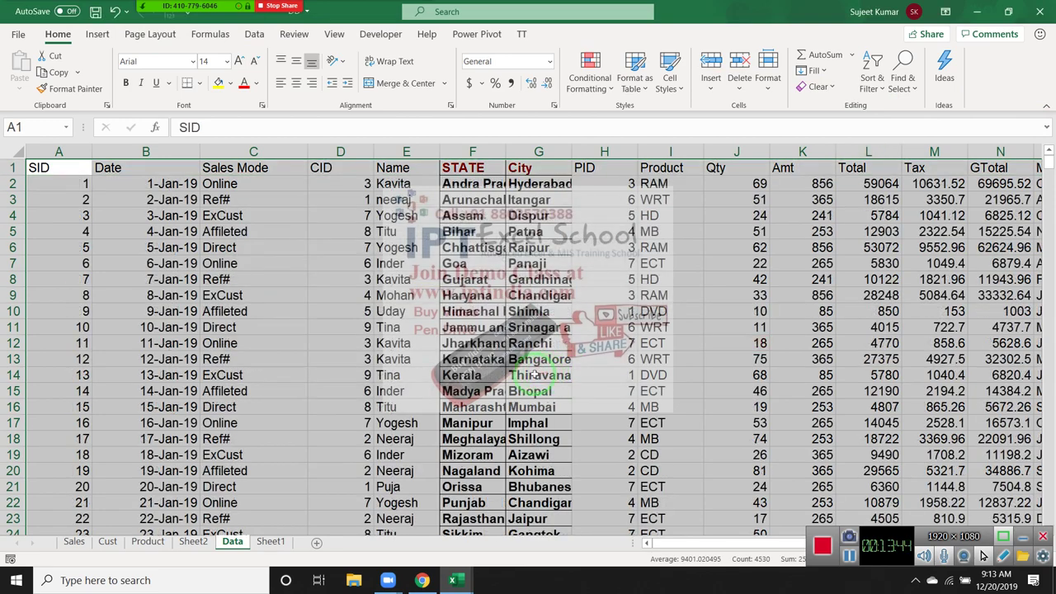
mouse_move(1047, 166)
mouse_down()
mouse_move(1048, 388)
mouse_move(1049, 376)
mouse_up()
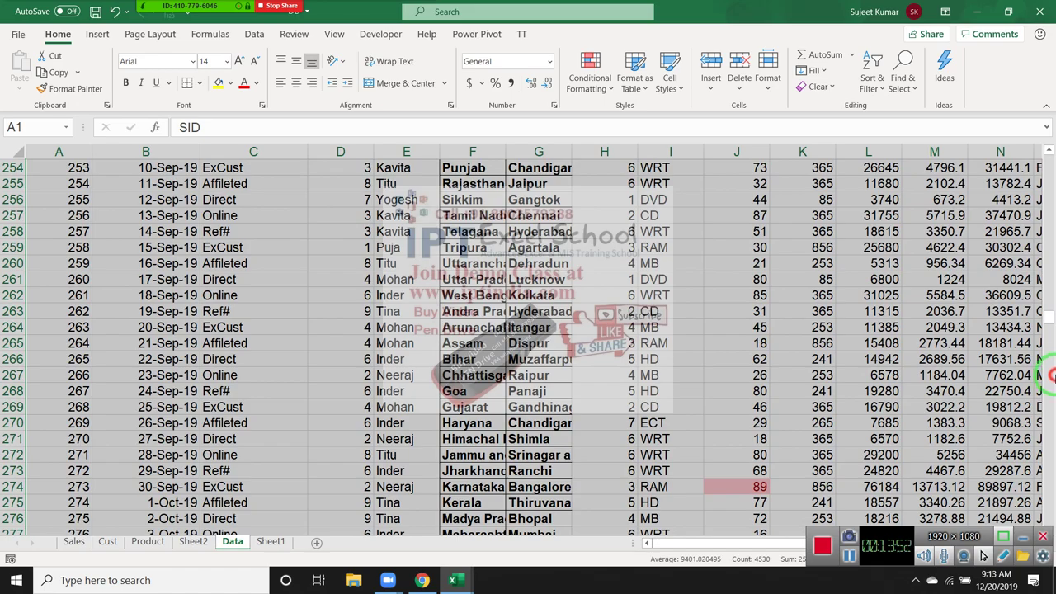
drag(1046, 231, 1050, 224)
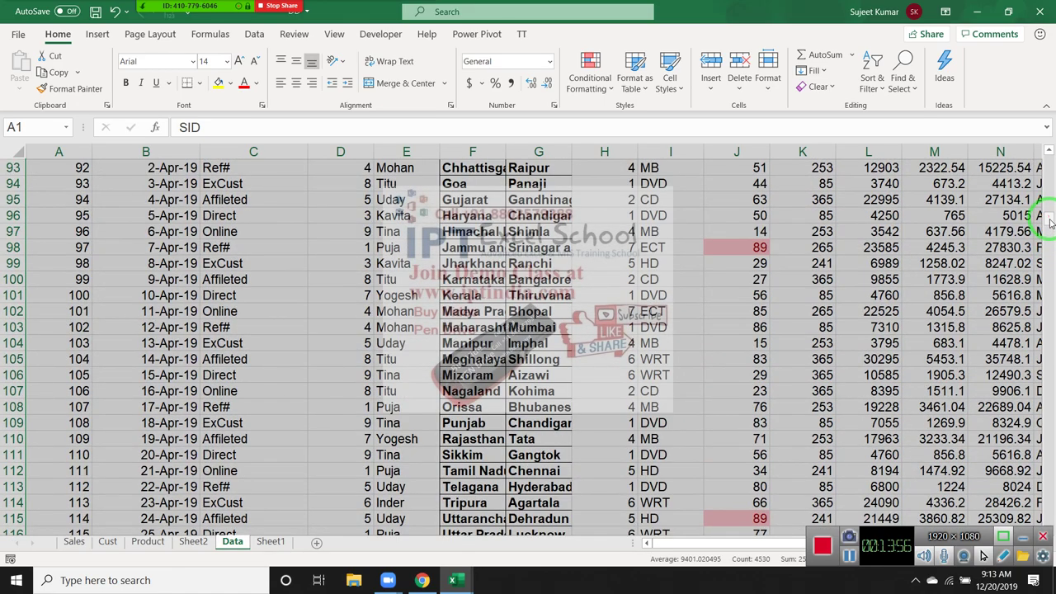
drag(1050, 225, 1048, 159)
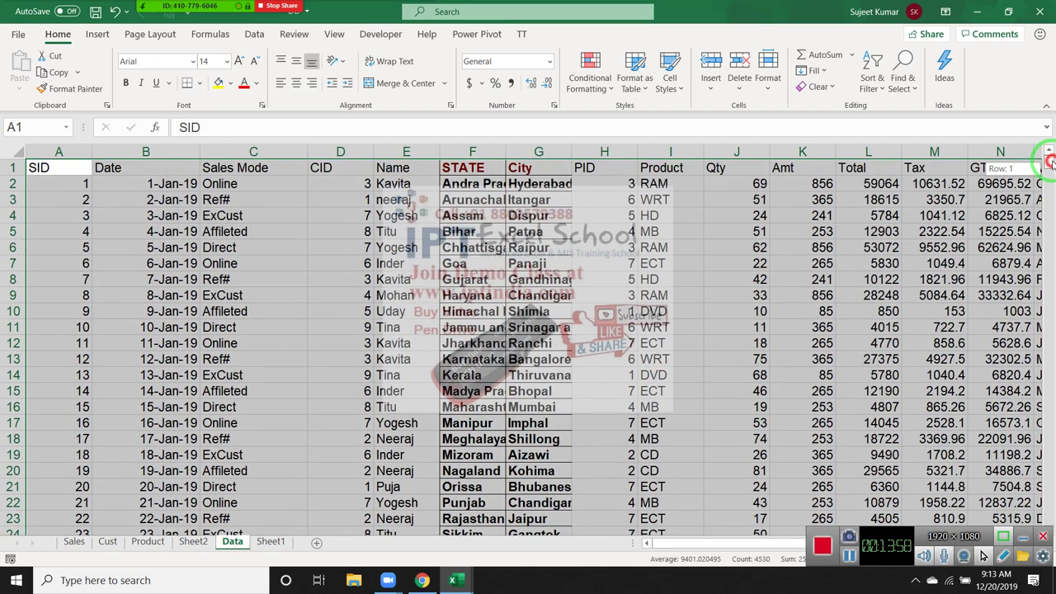
- Enter the heading Sr in cell P1 of the Data table
click(661, 183)
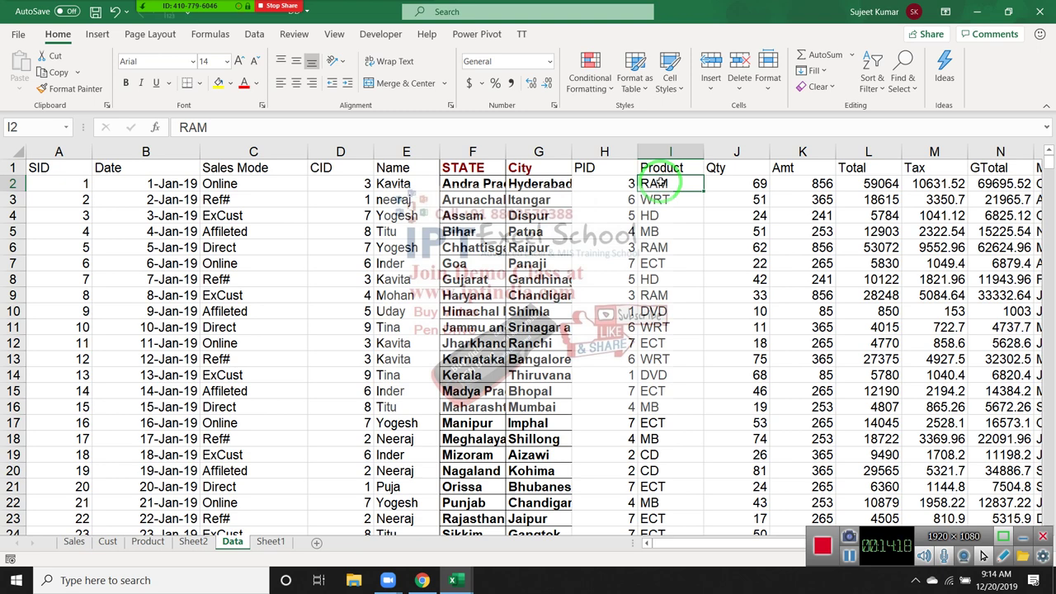
key(ctrl+Right)
key(Right)
key(Up)
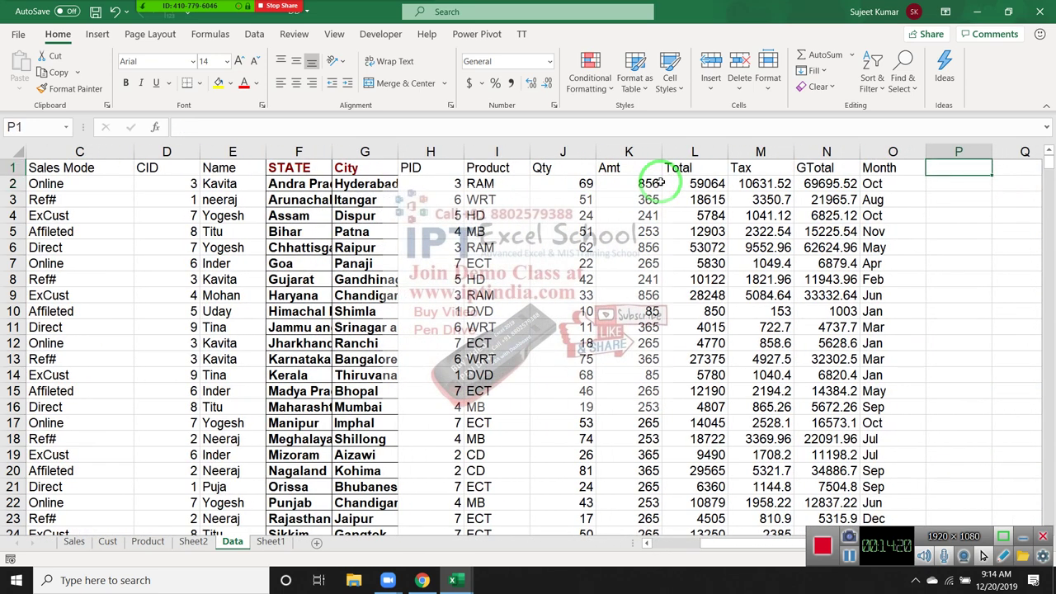
text(Sr)
key(Return)
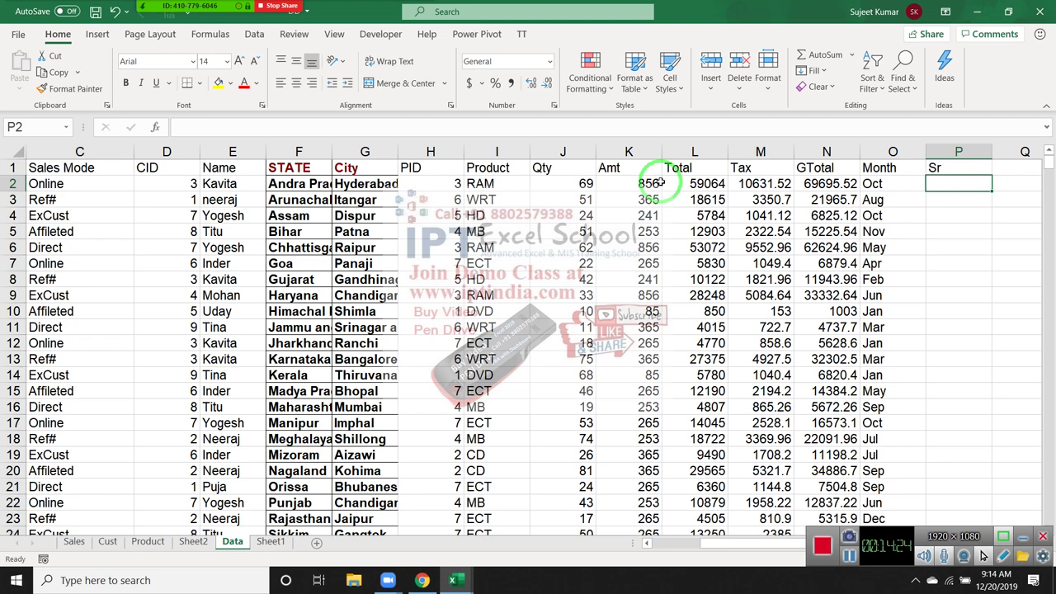
- Insert a blank row at row 5, then switch to Sheet1
key(Down)
key(Down)
key(shift+space)
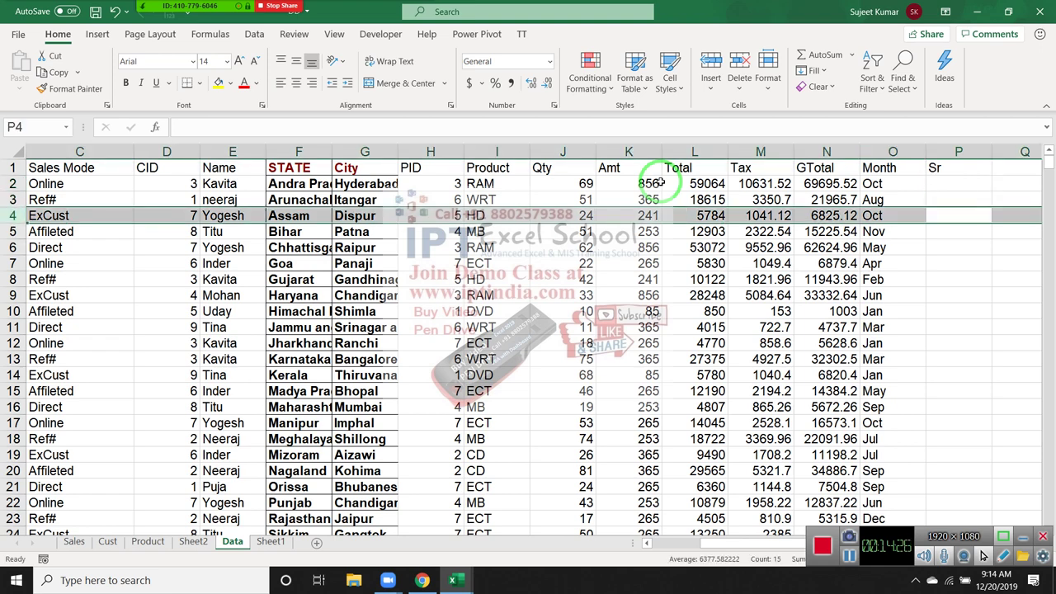
key(ctrl+shift+plus)
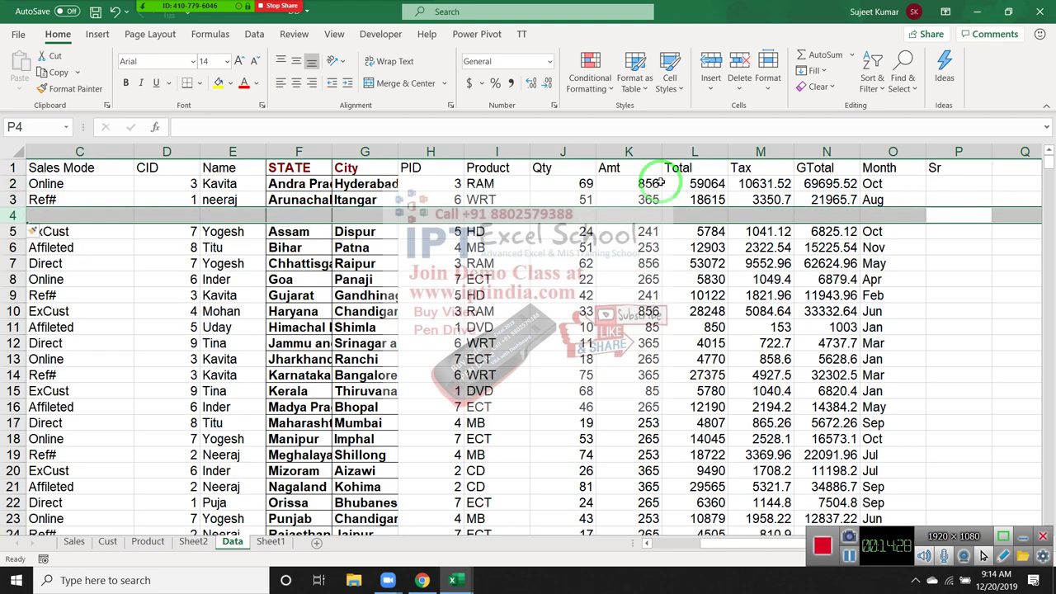
key(ctrl+minus)
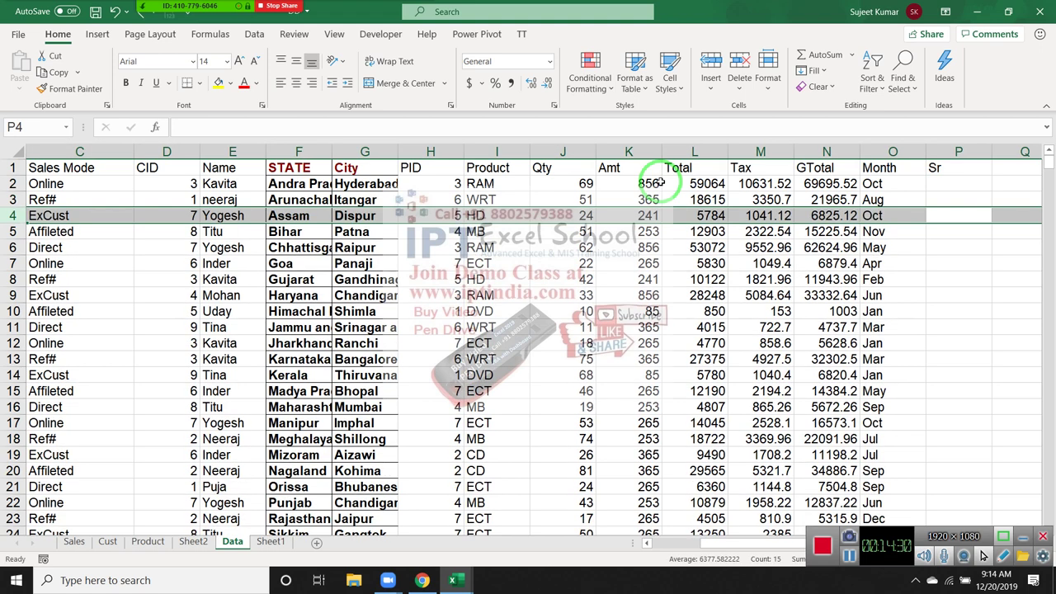
key(Up)
key(Up)
key(Down)
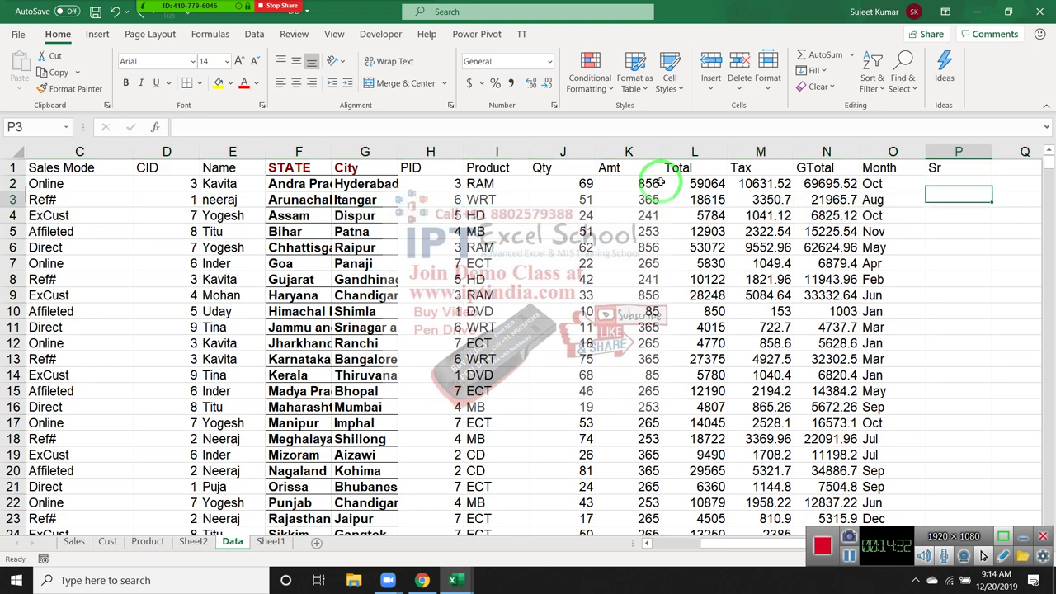
key(Down)
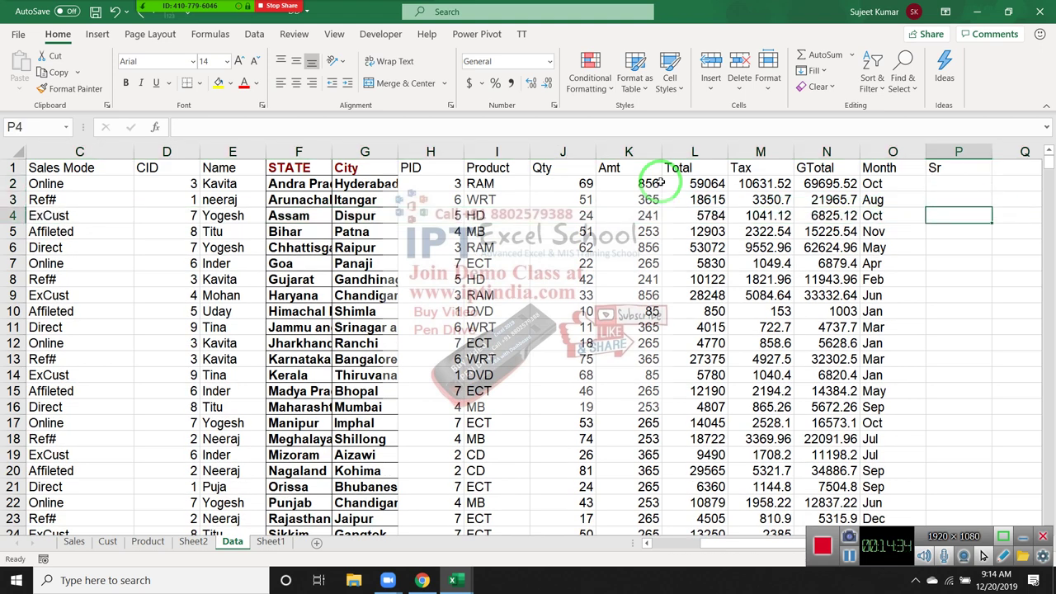
key(Down)
key(shift+space)
key(ctrl+shift+plus)
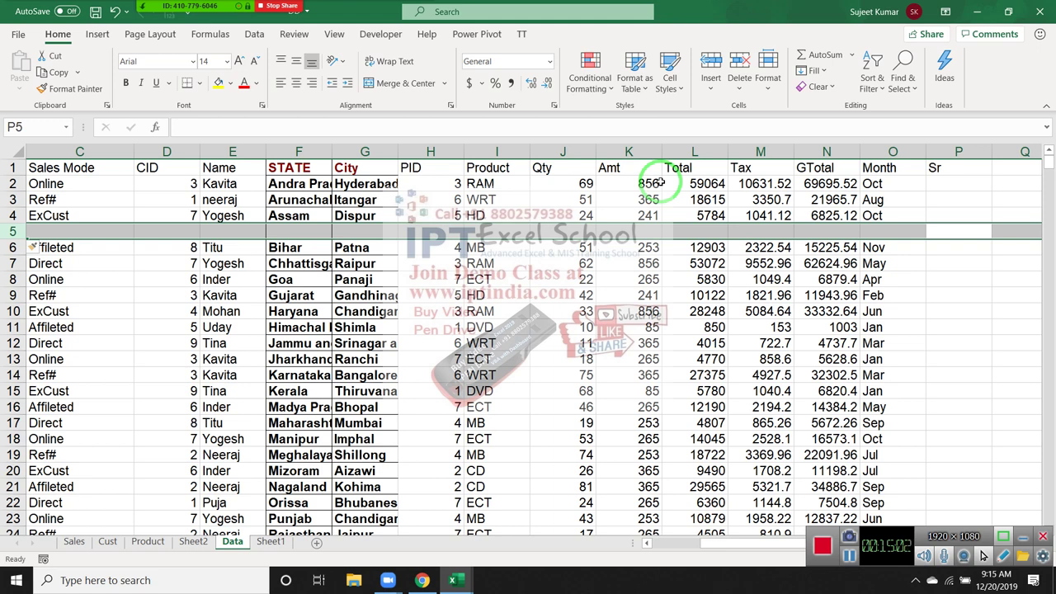
click(608, 249)
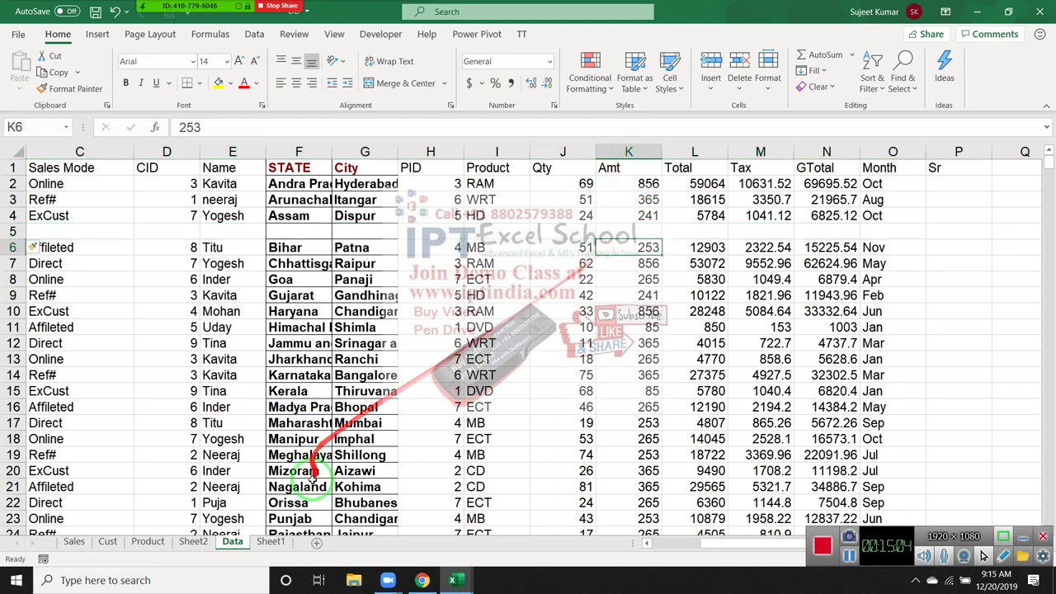
click(270, 541)
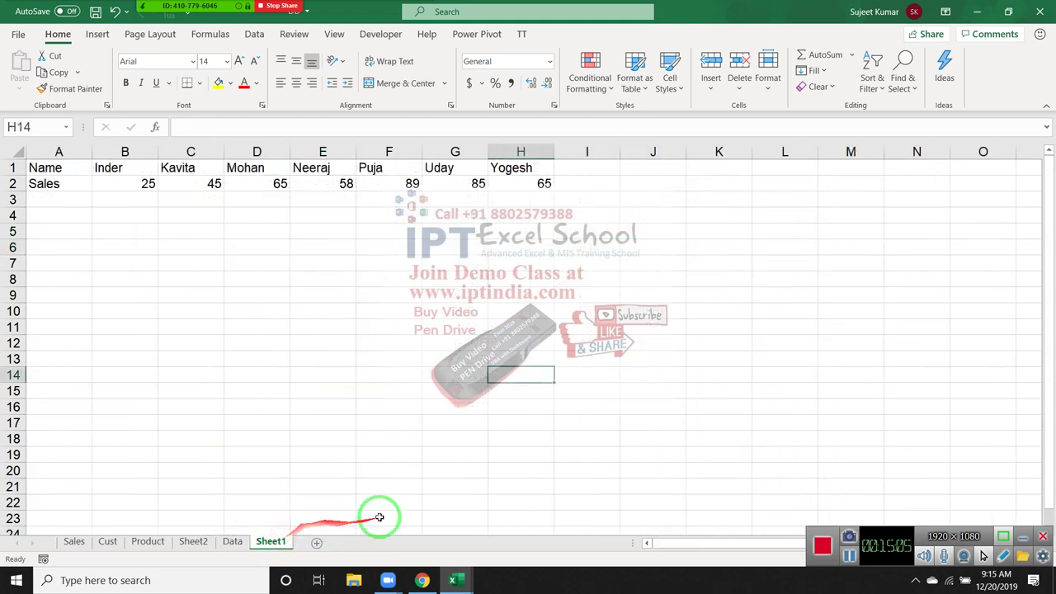
- Clear Sheet1, enter Name in A1, and fill names Puja through Yogesh down A2:A8
click(13, 157)
key(Delete)
key(ctrl+Home)
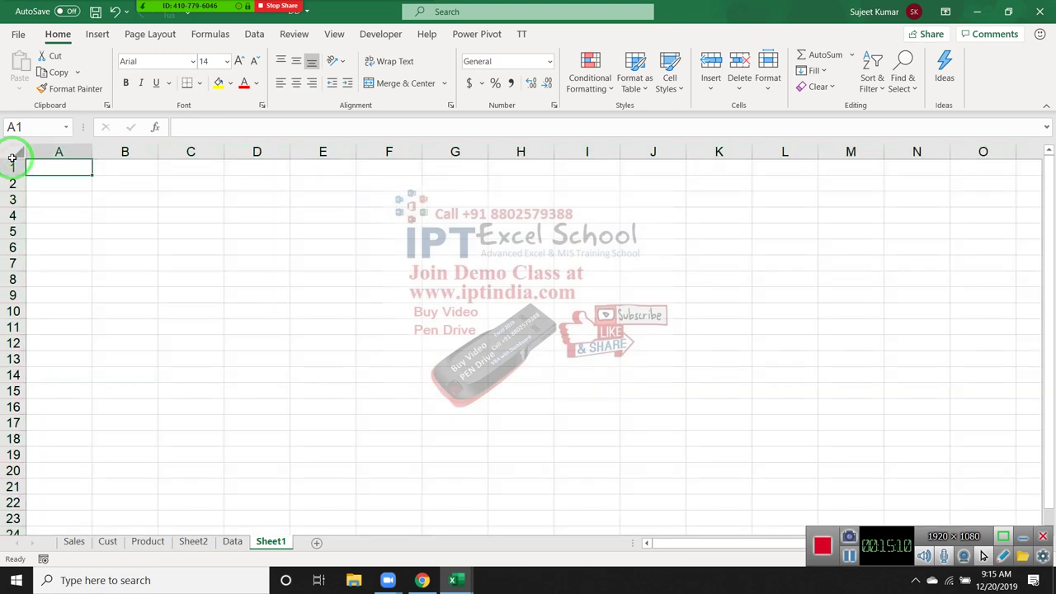
text(Nam)
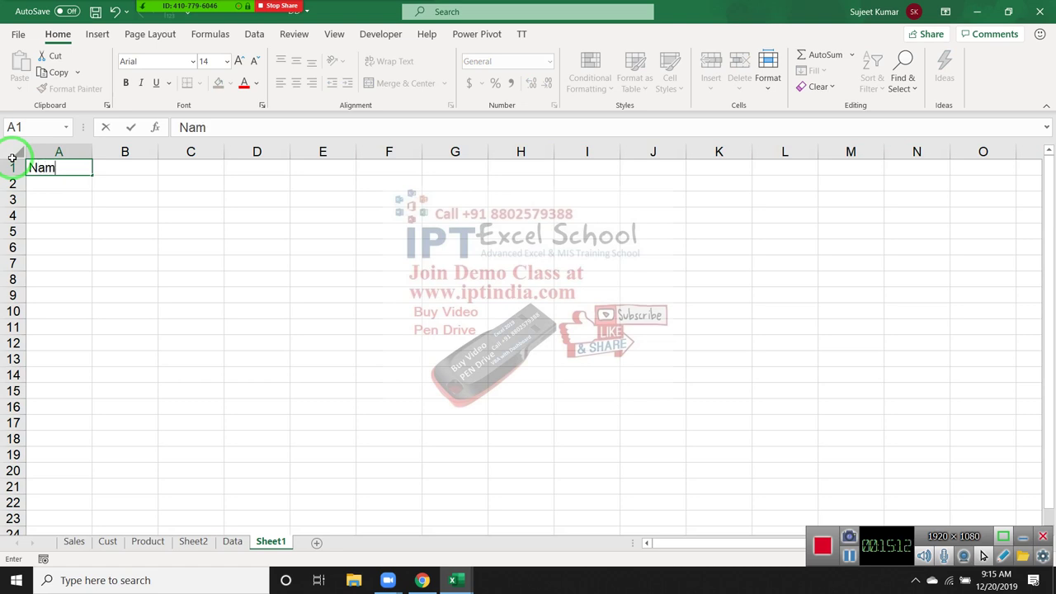
text(e)
key(Return)
text(P)
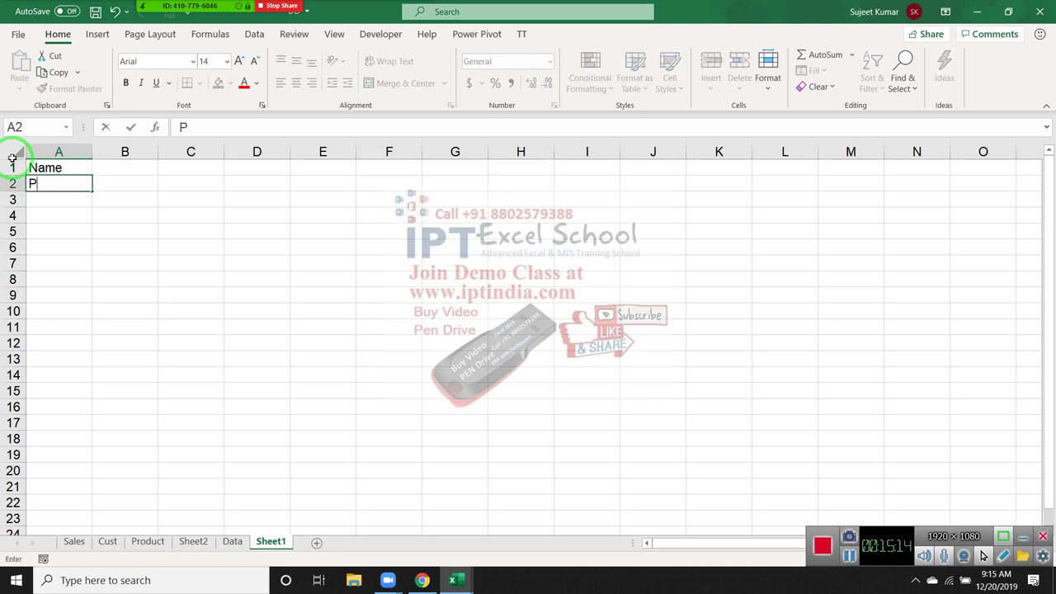
text(uja)
key(Return)
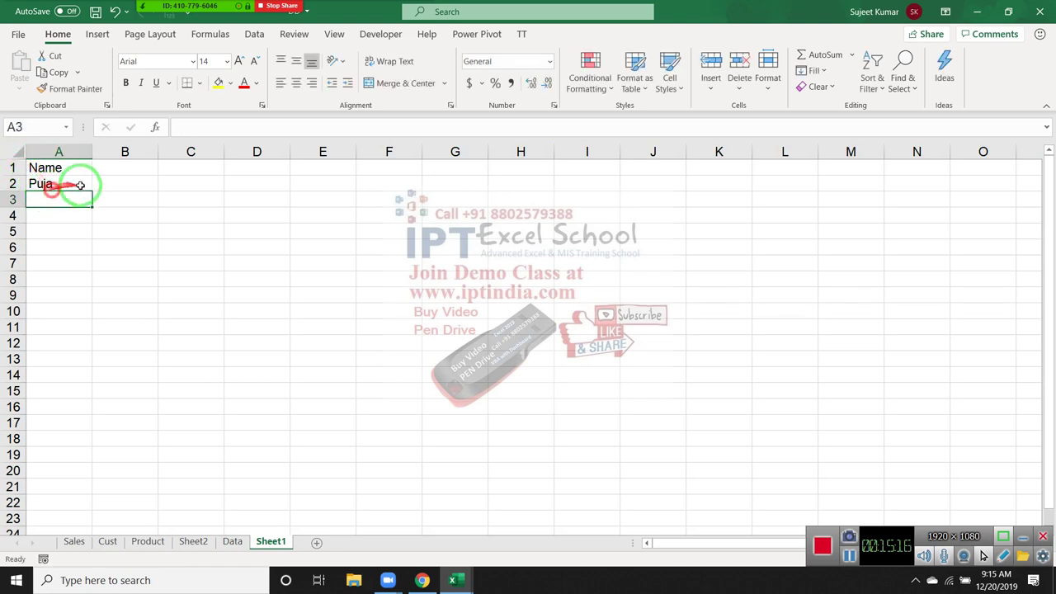
click(88, 185)
drag(124, 215, 89, 253)
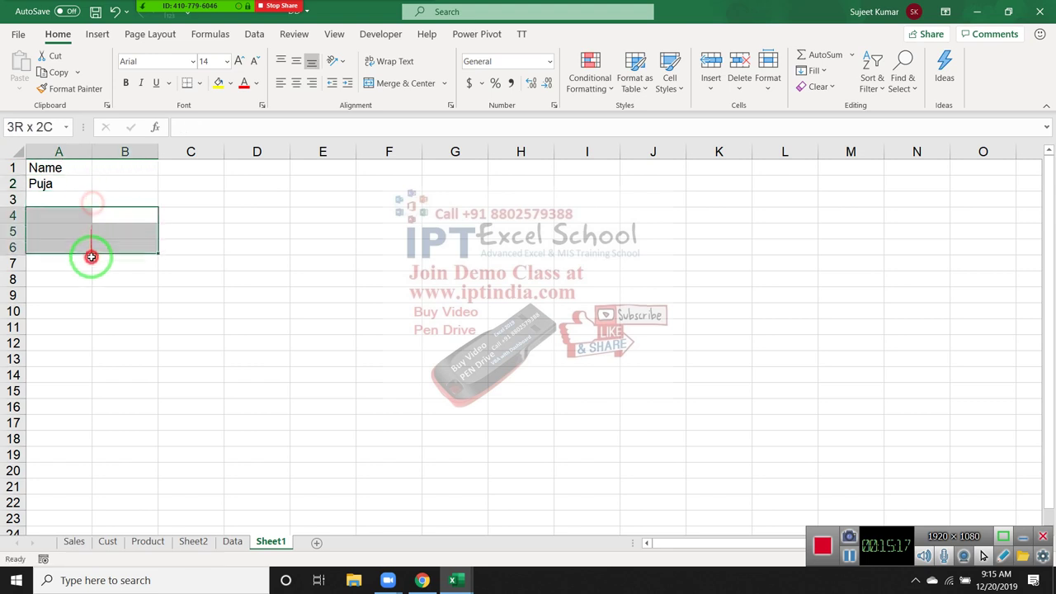
click(84, 184)
drag(91, 191, 91, 292)
- Enter P-1 in B1 and fill the headings across row 1 to P-28
click(121, 161)
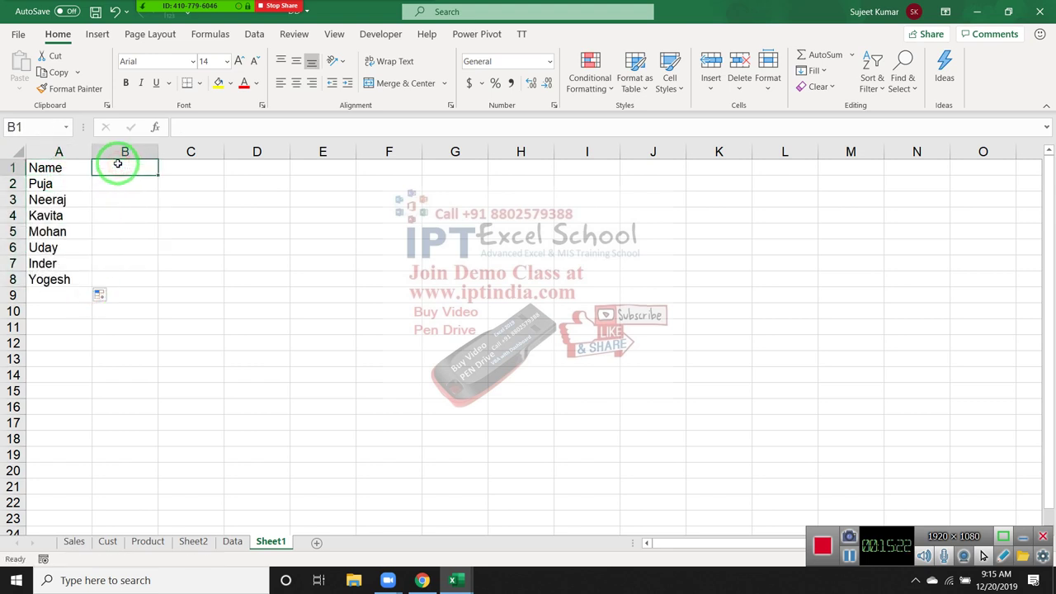
text(P-1)
key(Return)
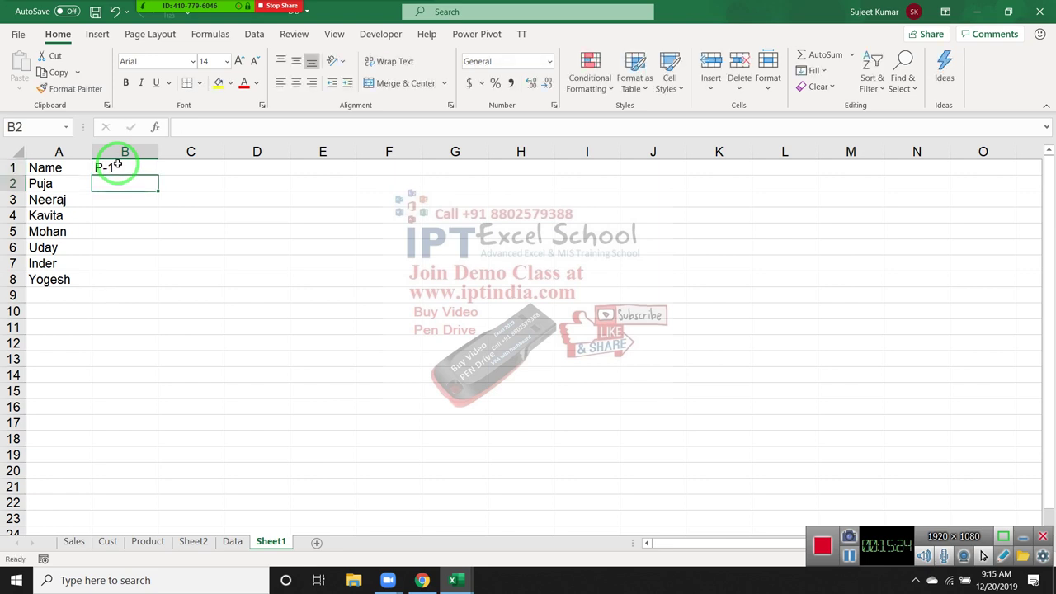
click(125, 166)
drag(158, 175, 1047, 402)
- Enter =RANDBETWEEN(10,90) in B2, fixing the mistyped 10.90 arguments
key(Down)
key(Right)
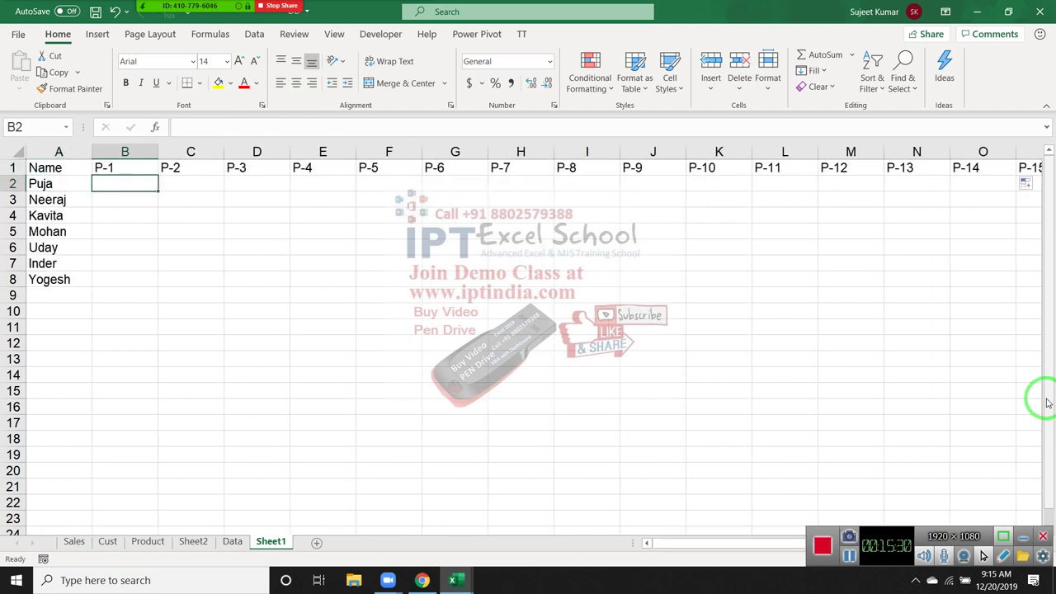
text(=ra)
key(Down)
key(Down)
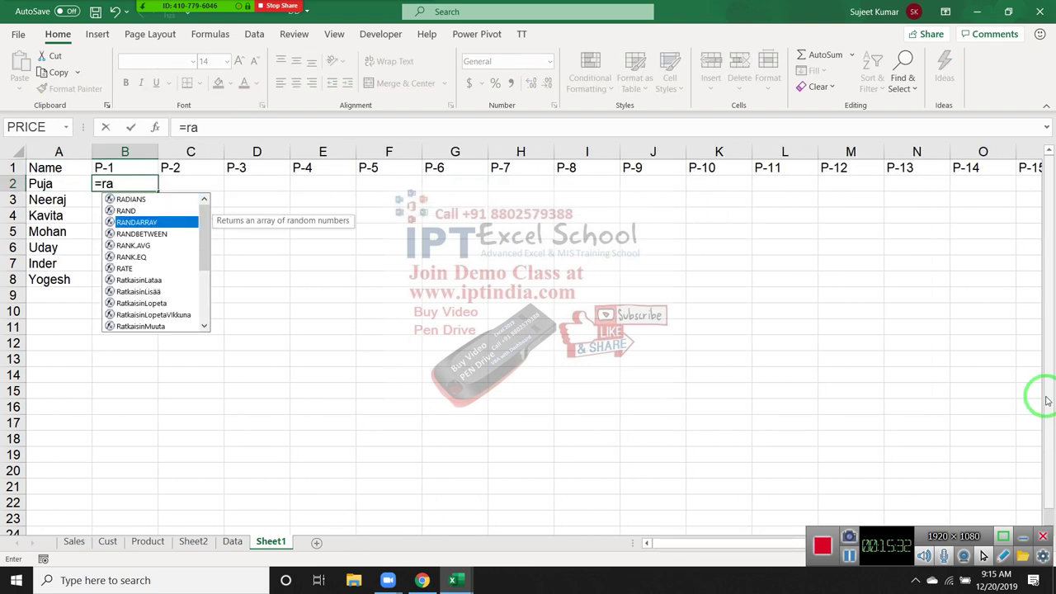
key(Down)
key(Tab)
text(10.)
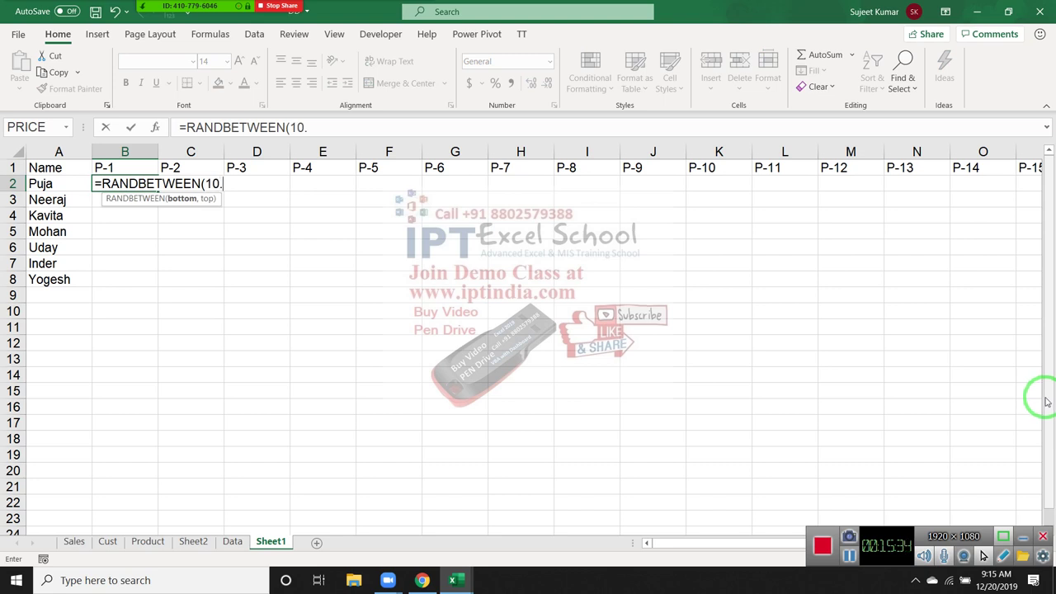
text(90)
key(Return)
key(Return)
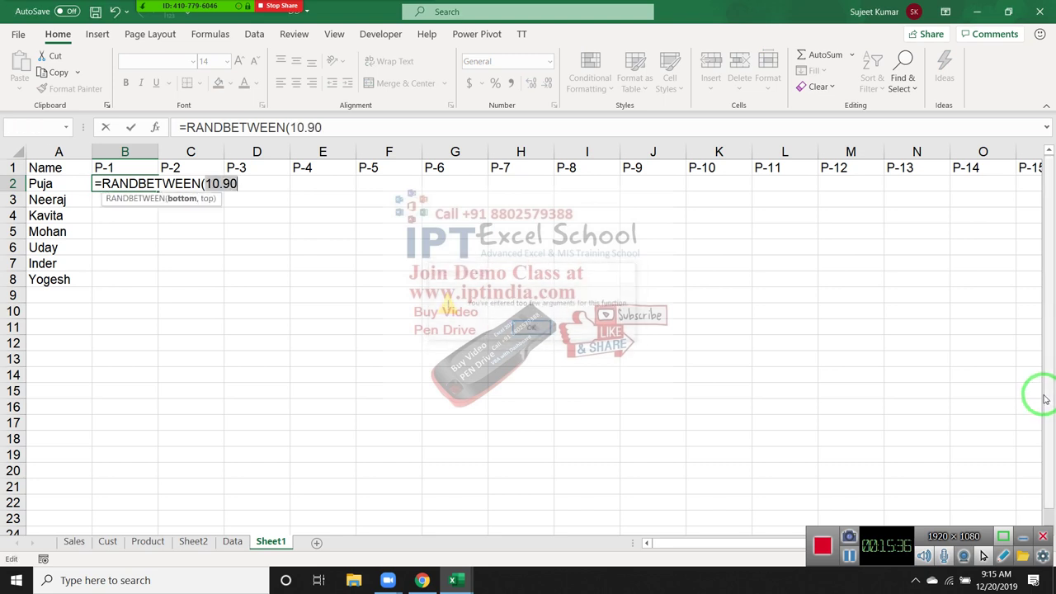
key(Left)
key(Right)
key(Right)
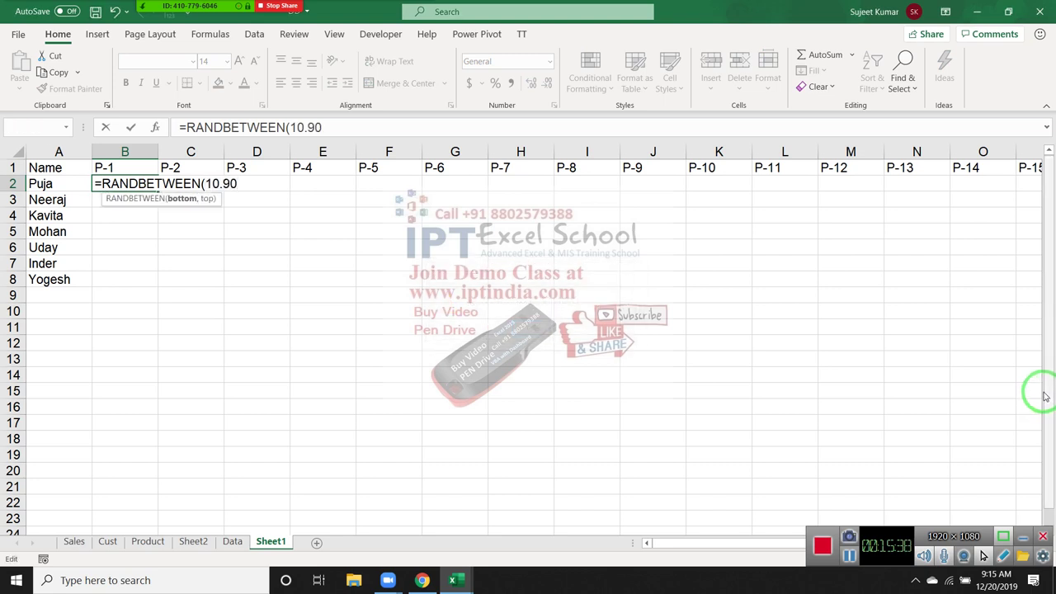
key(Delete)
key(Return)
- Fill the formula across B2:AC8 and paste the scores back as fixed values
key(Up)
key(Up)
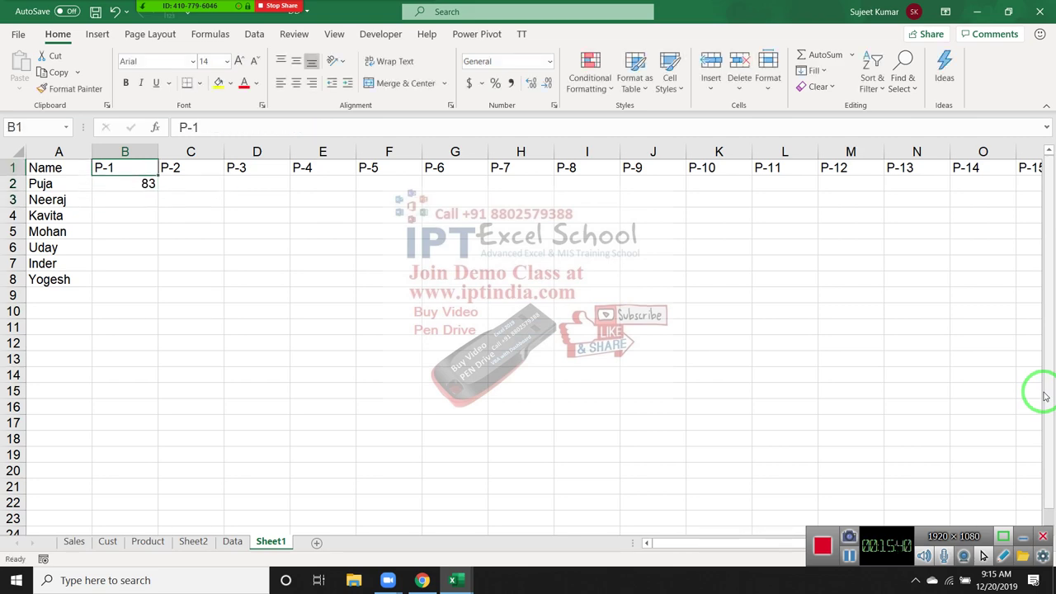
key(Right)
key(ctrl+Right)
key(Down)
key(ctrl+shift+Left)
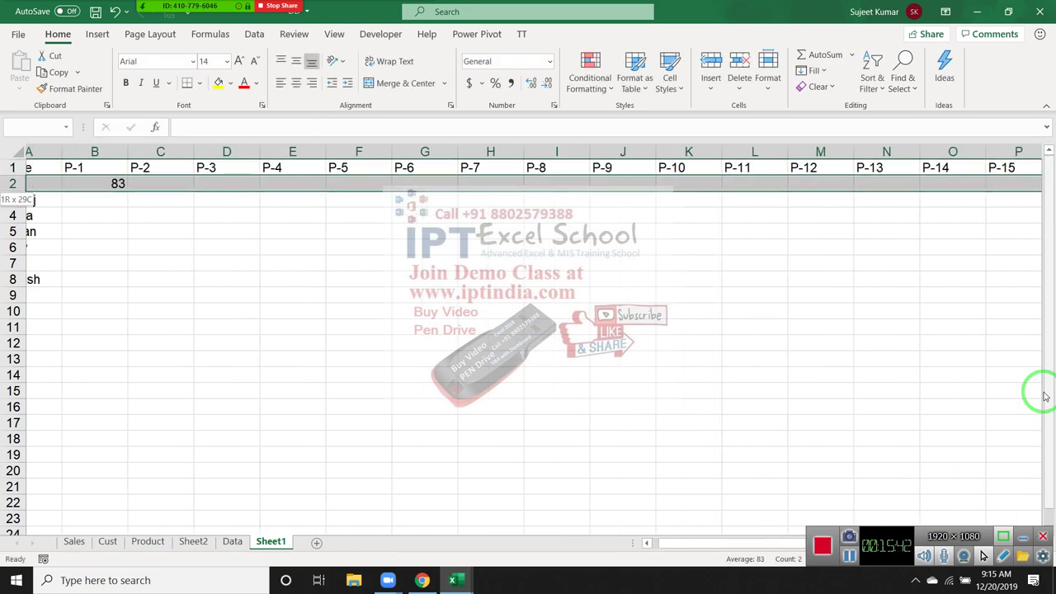
key(shift+Down)
key(shift+Down)
key(shift+Down)
key(shift+Down)
key(shift+Down)
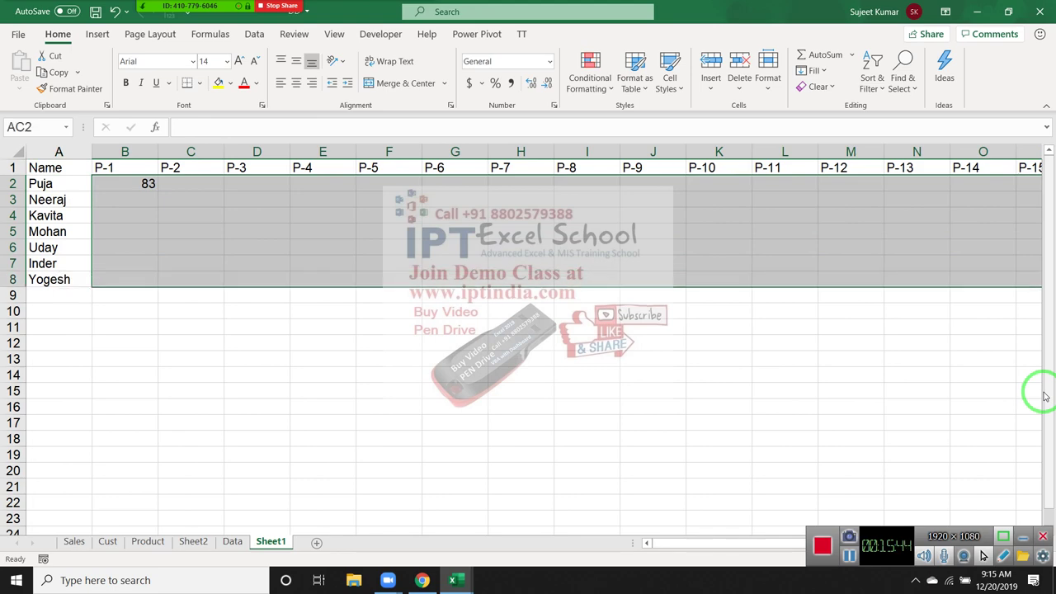
key(ctrl+d)
key(ctrl+r)
key(ctrl+c)
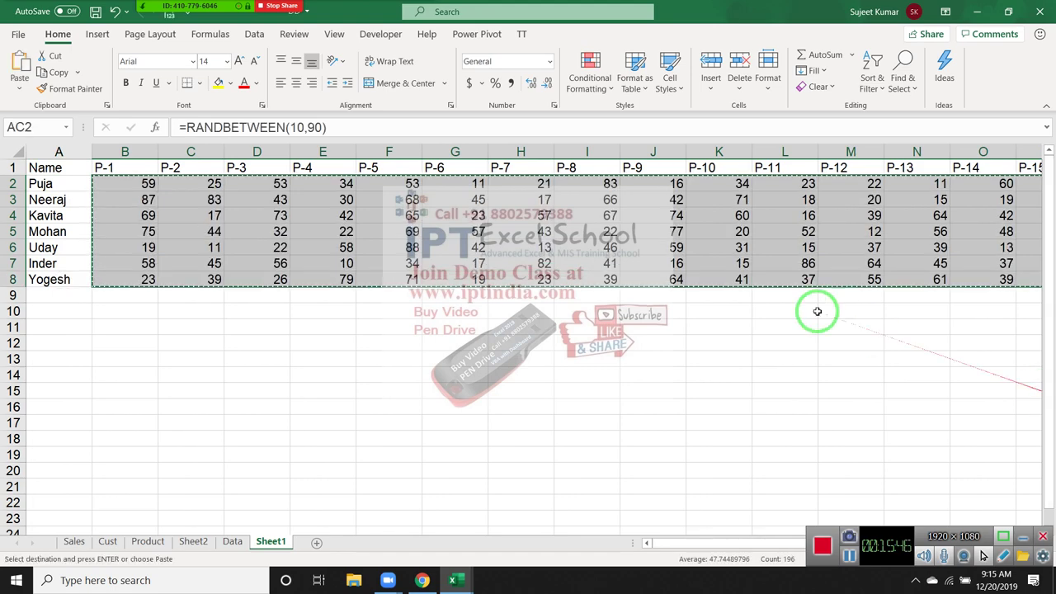
click(19, 89)
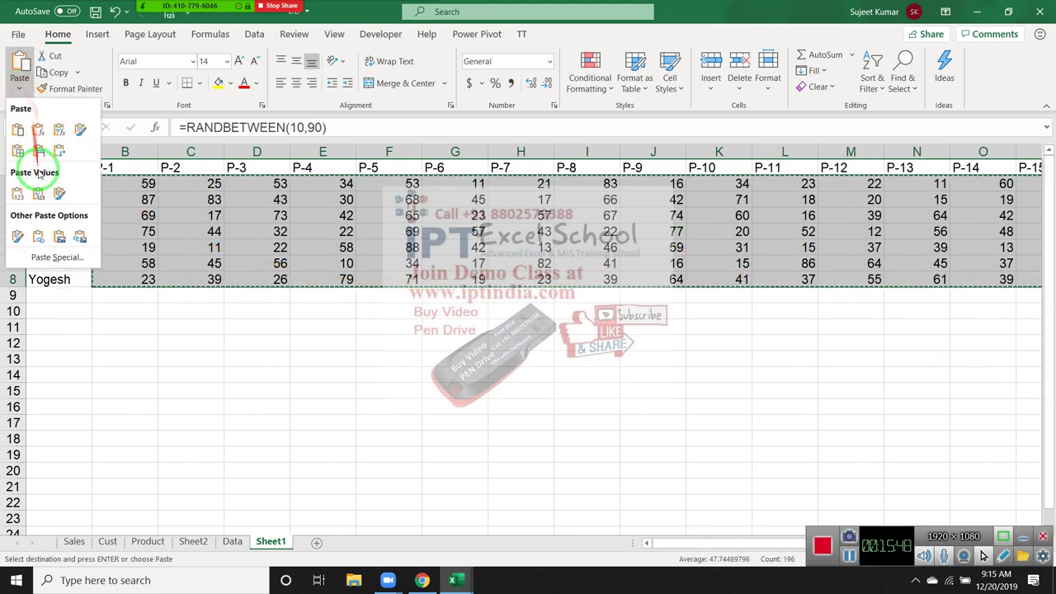
click(19, 194)
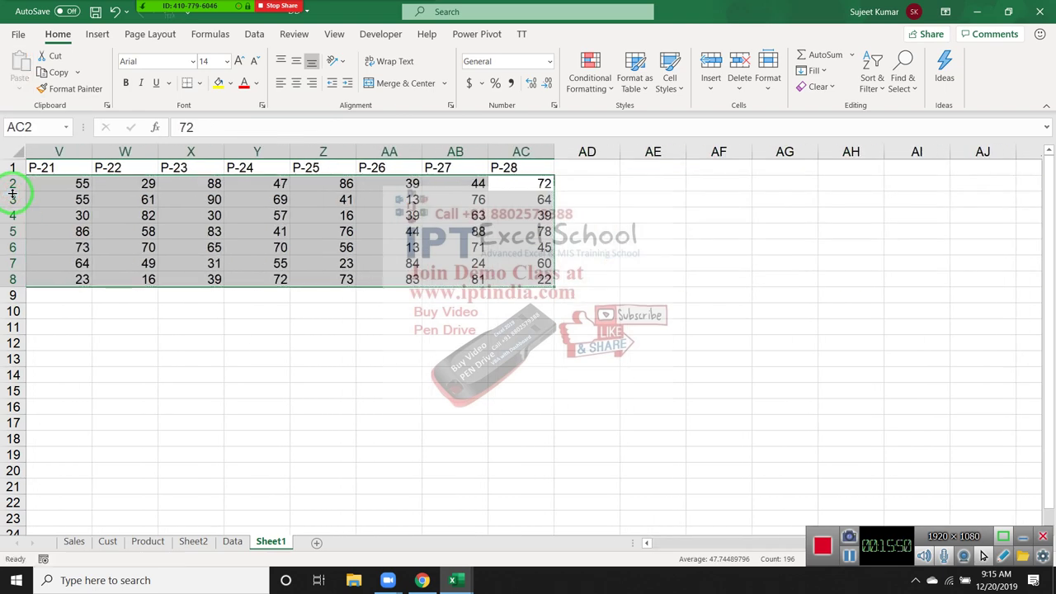
key(Home)
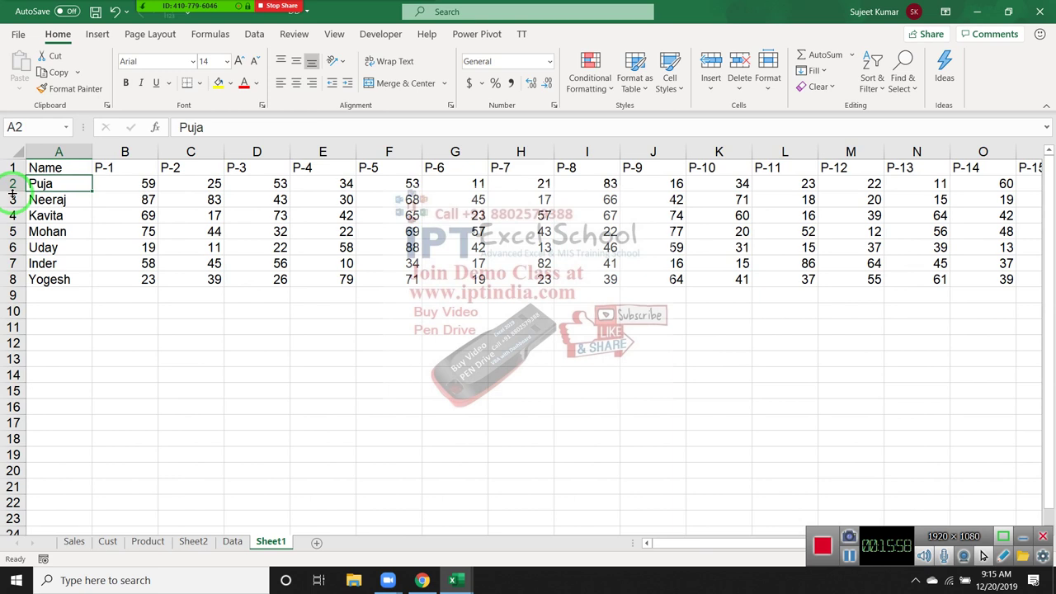
- Insert a blank column C before P-2 and give it the header %
key(Right)
key(Right)
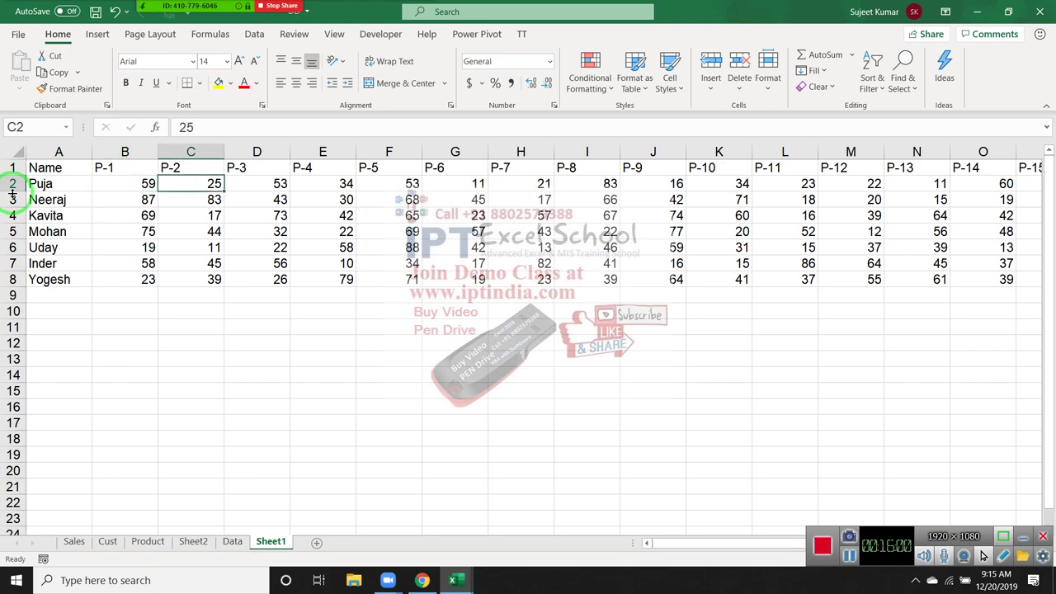
key(ctrl+space)
key(ctrl+shift+plus)
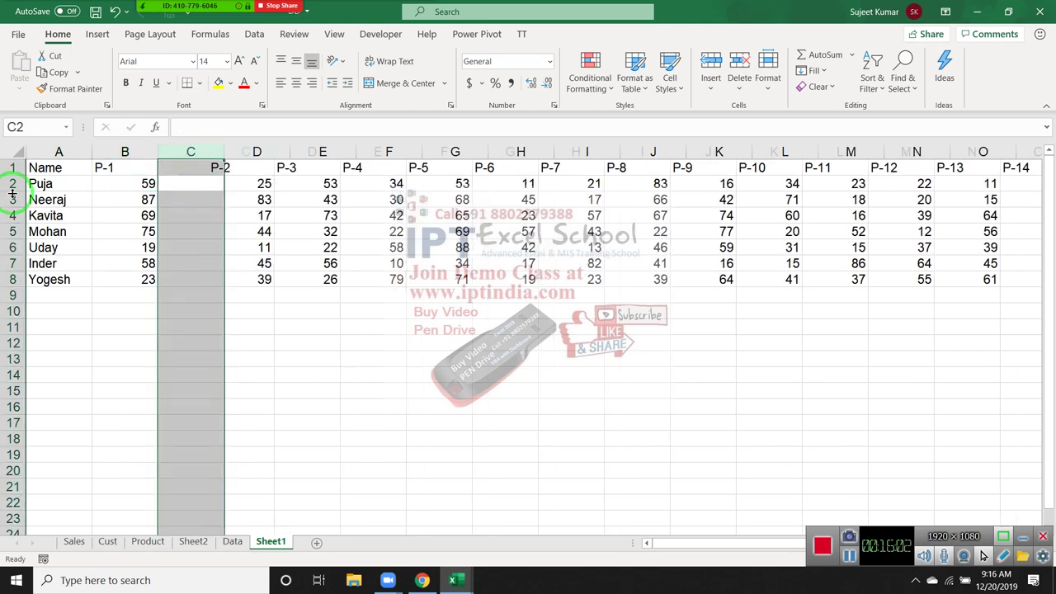
key(Up)
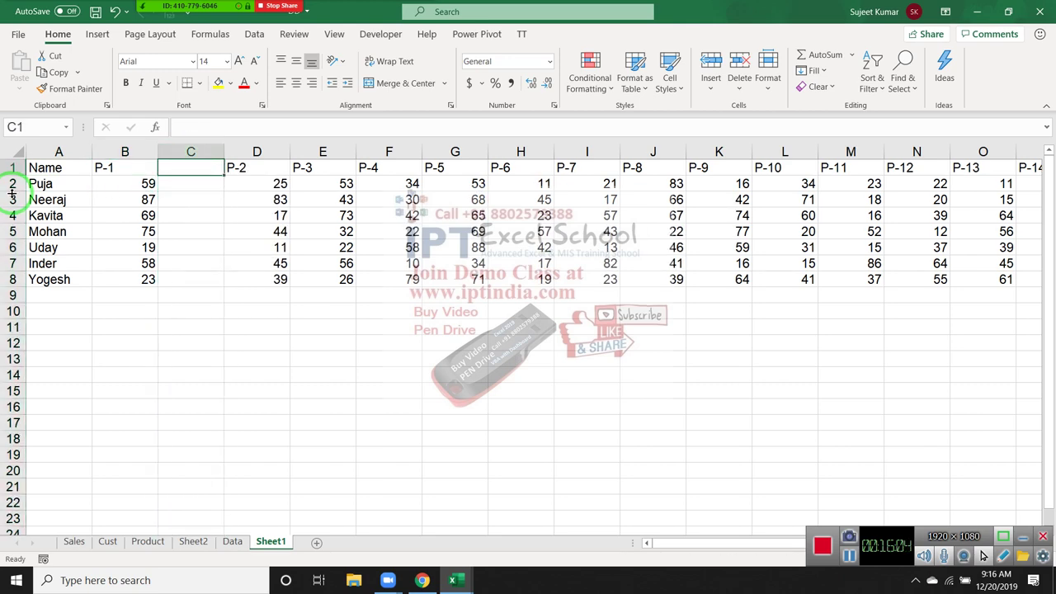
text(%)
key(Return)
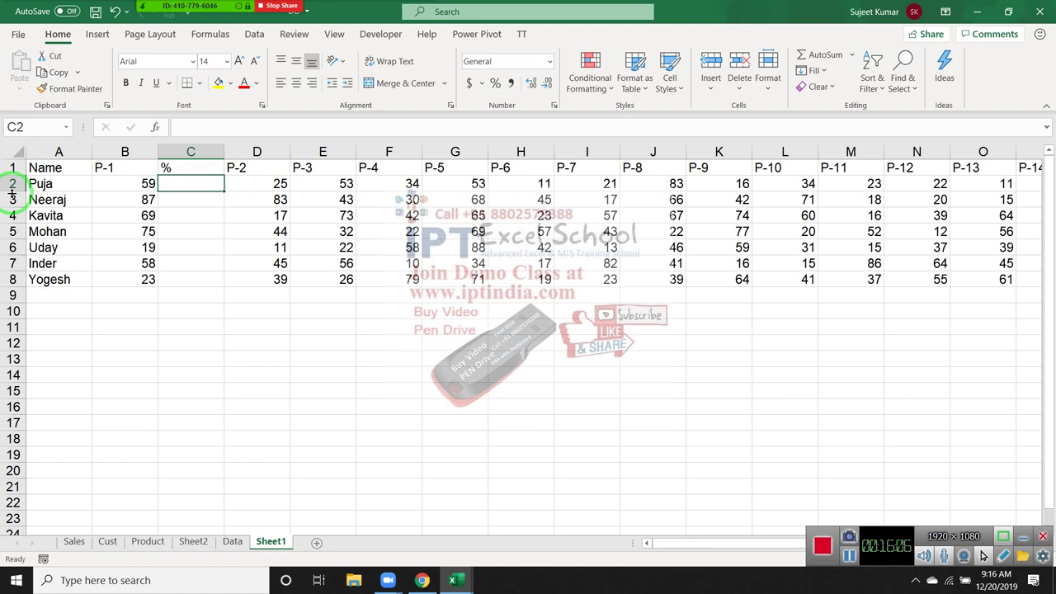
- Enter =B2/70 in C2, fill it down for every name, and format as percent
text(=)
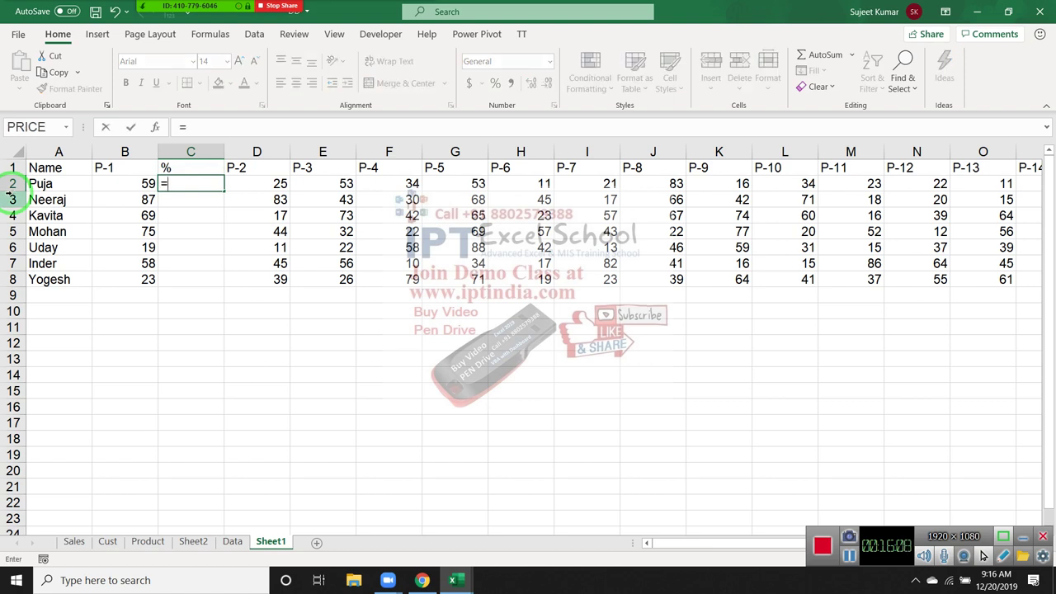
key(Left)
text(/7)
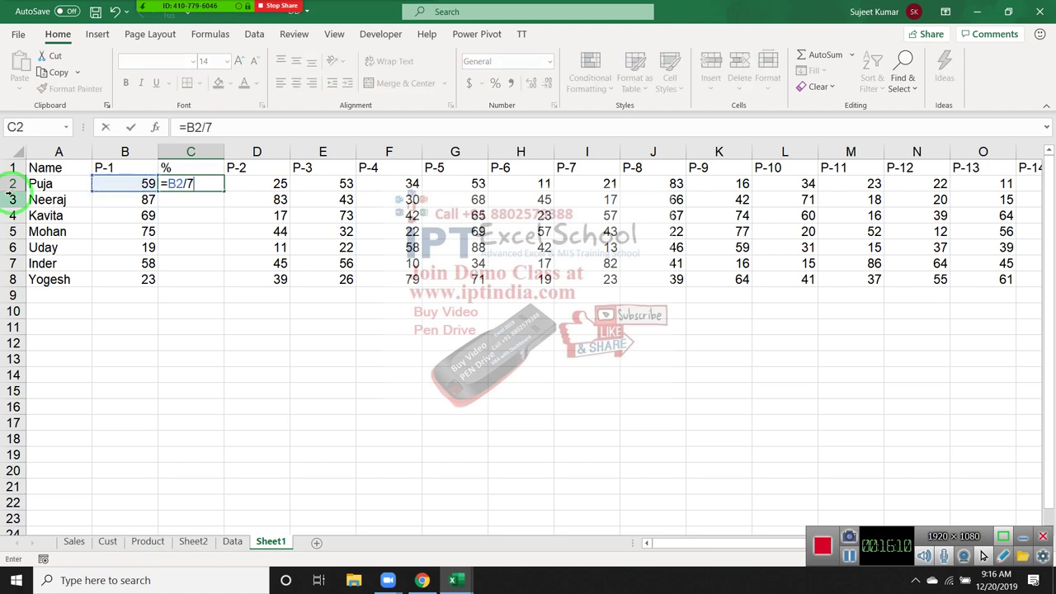
text(0)
key(Return)
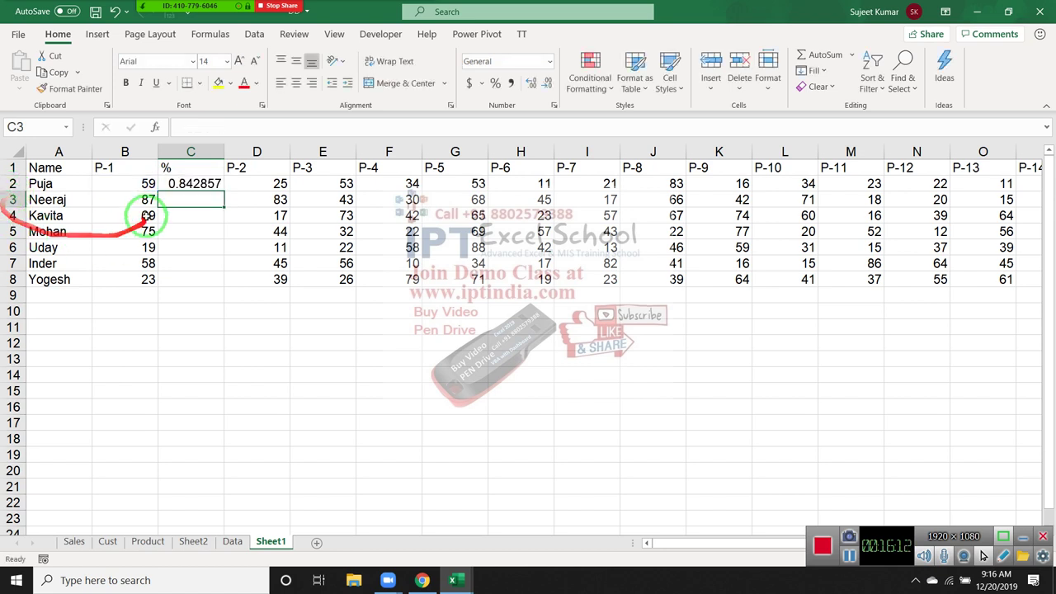
click(198, 183)
double_click(224, 192)
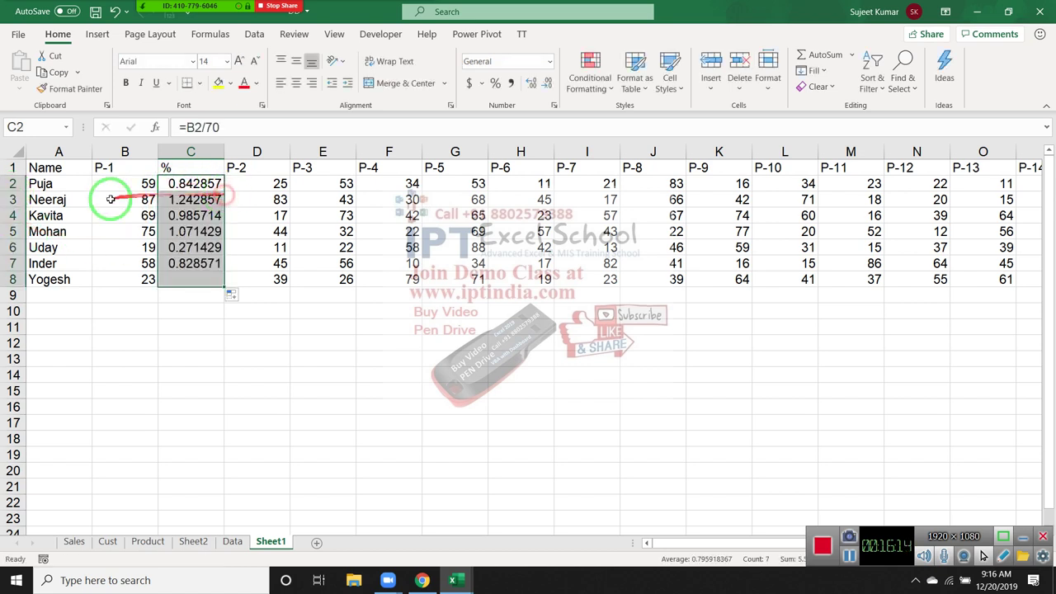
click(496, 83)
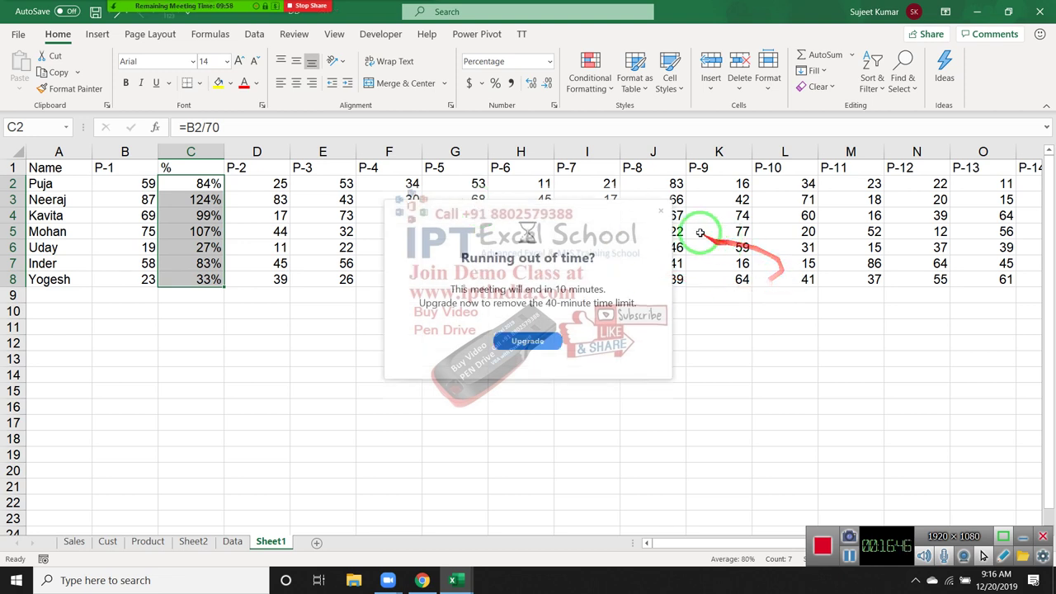
- Select the whole P-3 column in preparation for the next % column
click(664, 216)
click(108, 11)
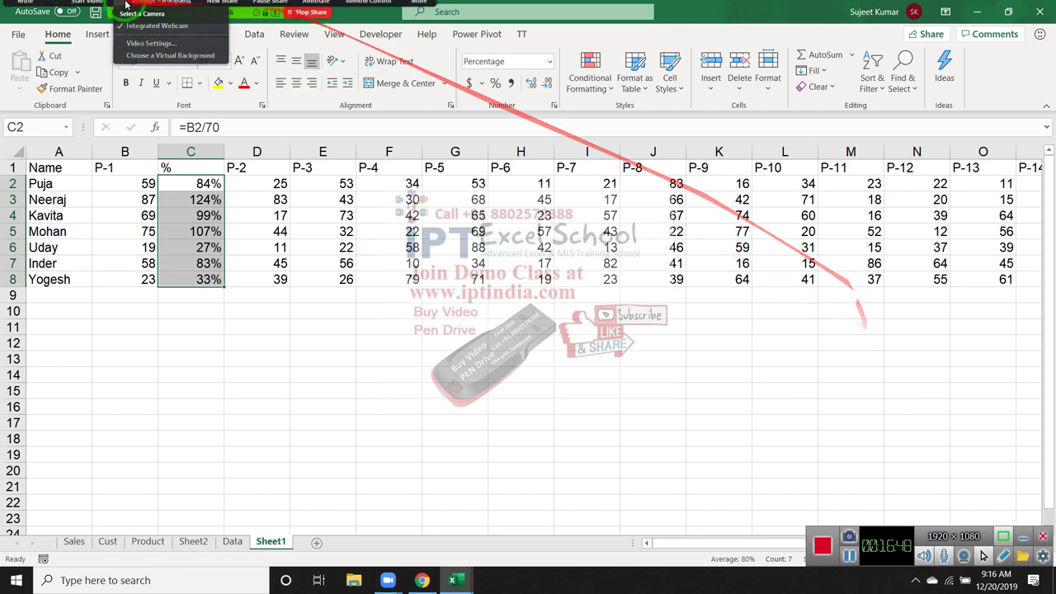
click(125, 74)
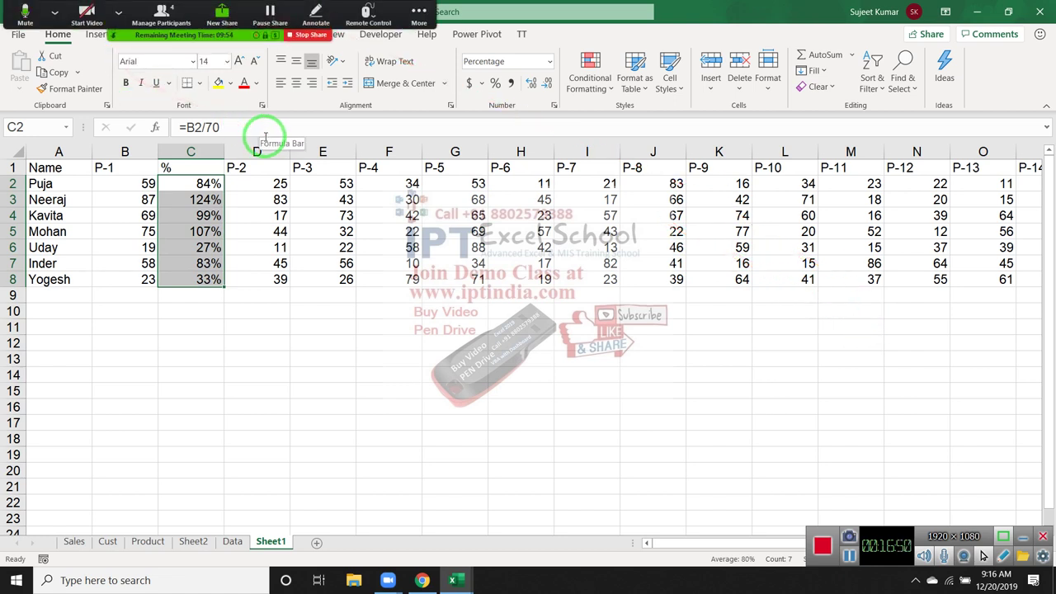
click(321, 152)
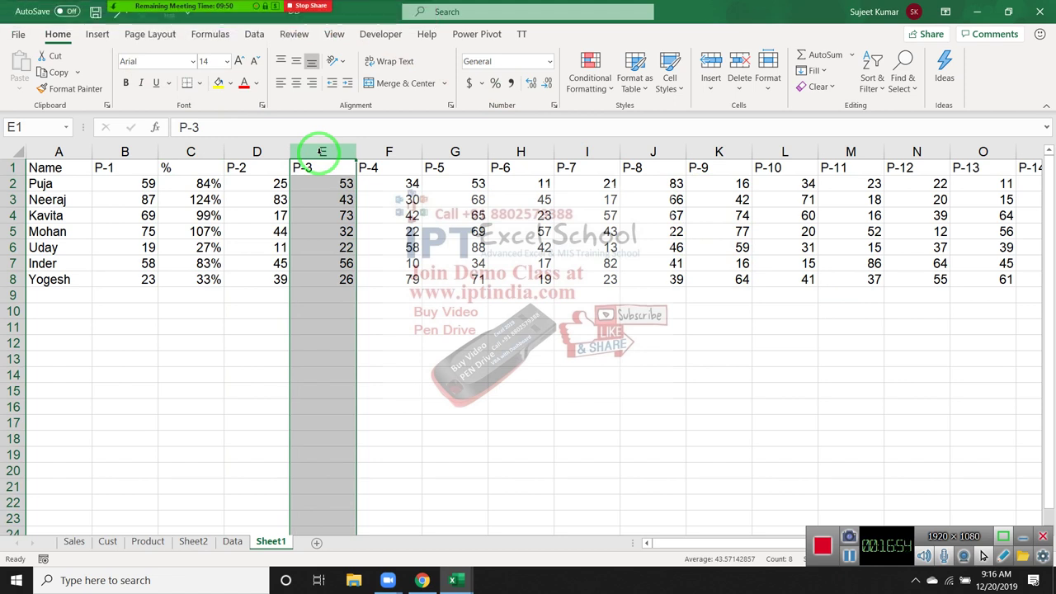
- Insert a blank column E before P-3 and give it the header %
key(ctrl+shift+plus)
click(318, 163)
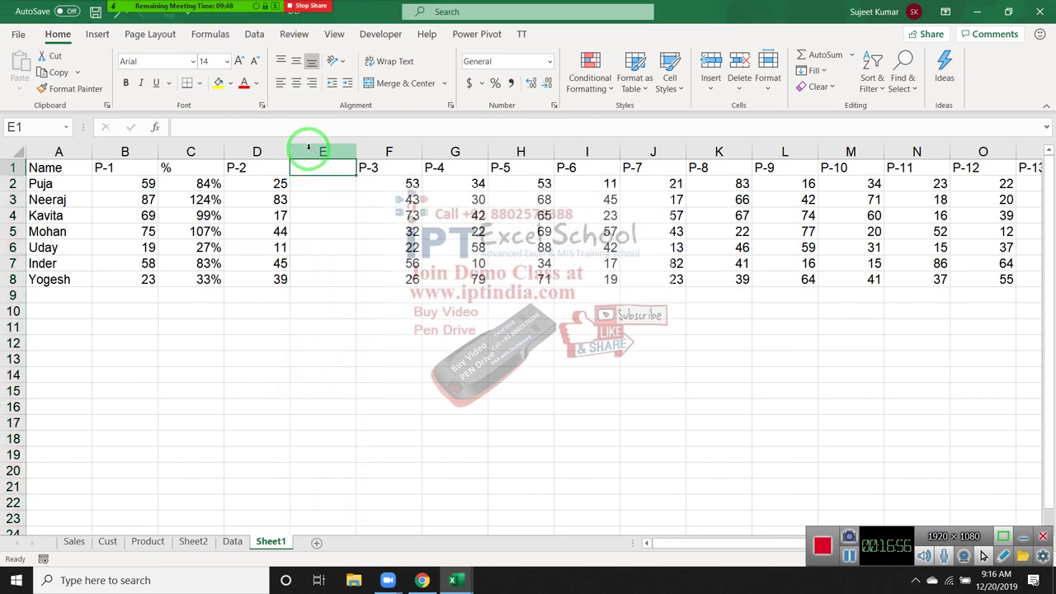
text(%)
key(Return)
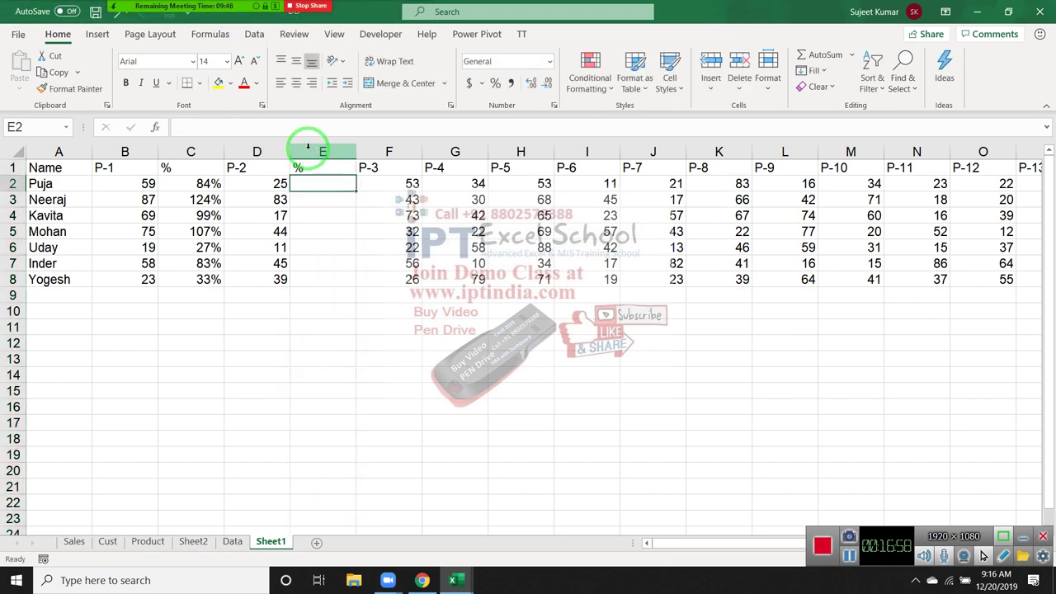
- Fill E with =D2/70 for every name as percentages, then show the desktop
text(=)
key(Left)
text(/70)
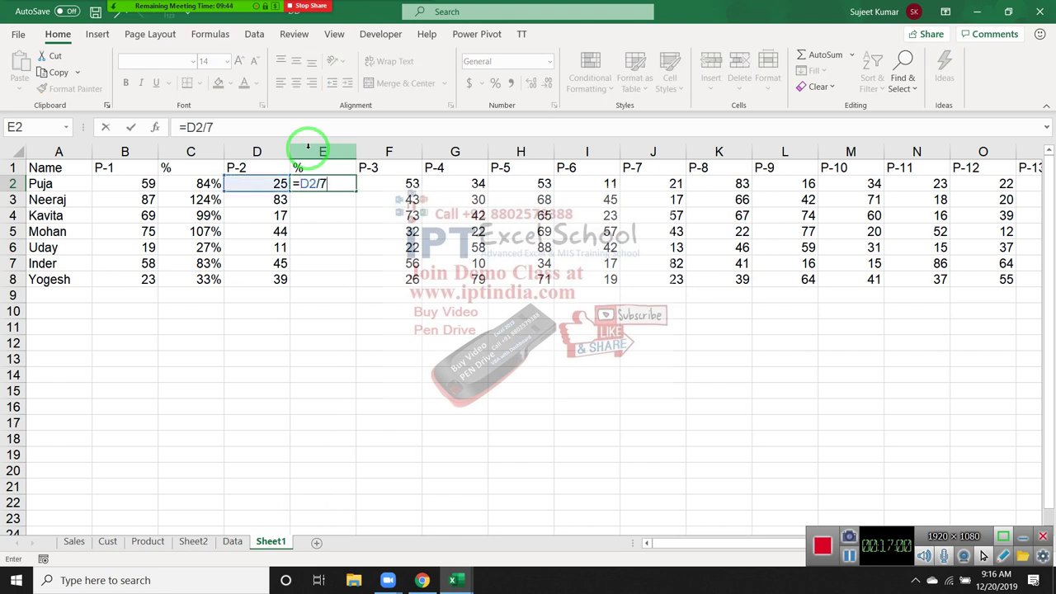
key(Return)
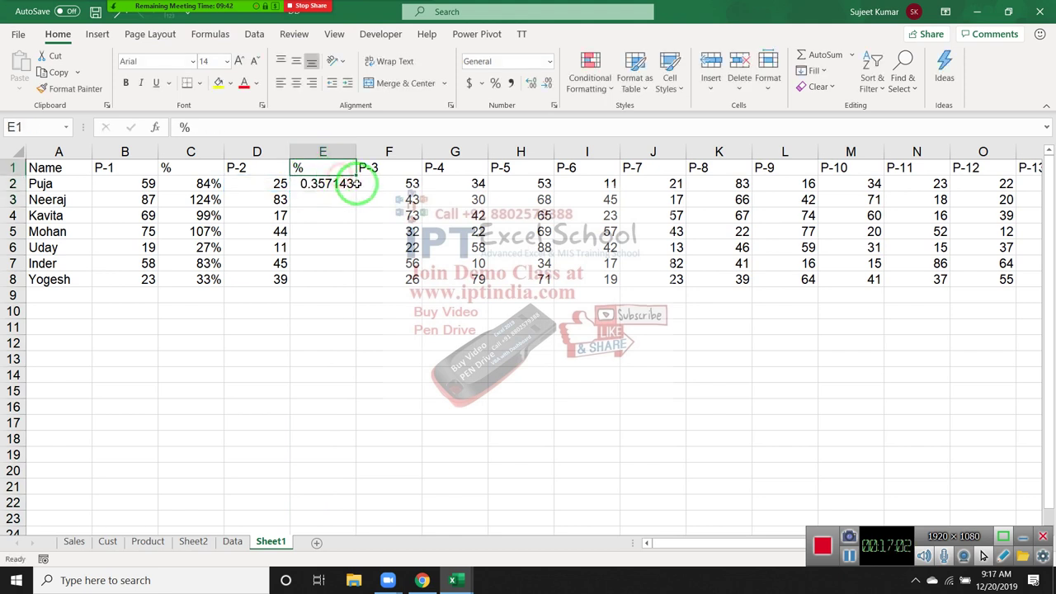
click(348, 184)
double_click(354, 190)
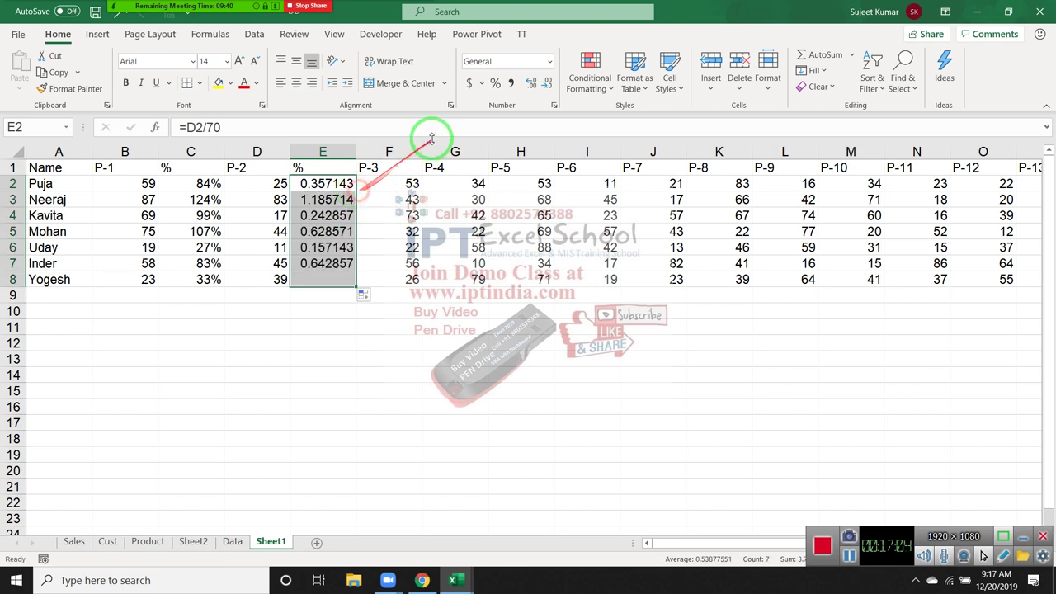
click(495, 83)
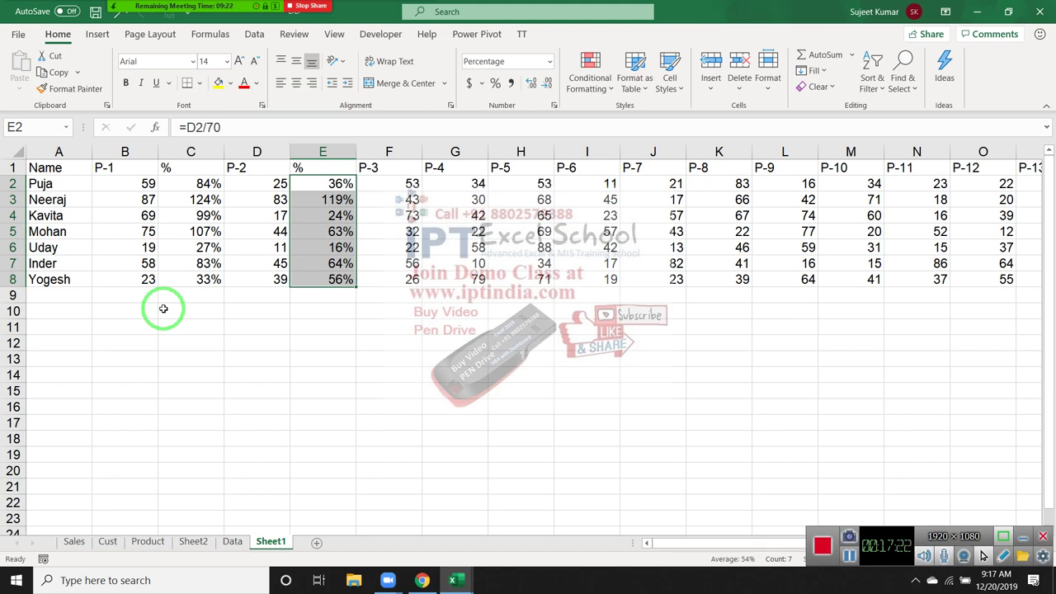
key(super+d)
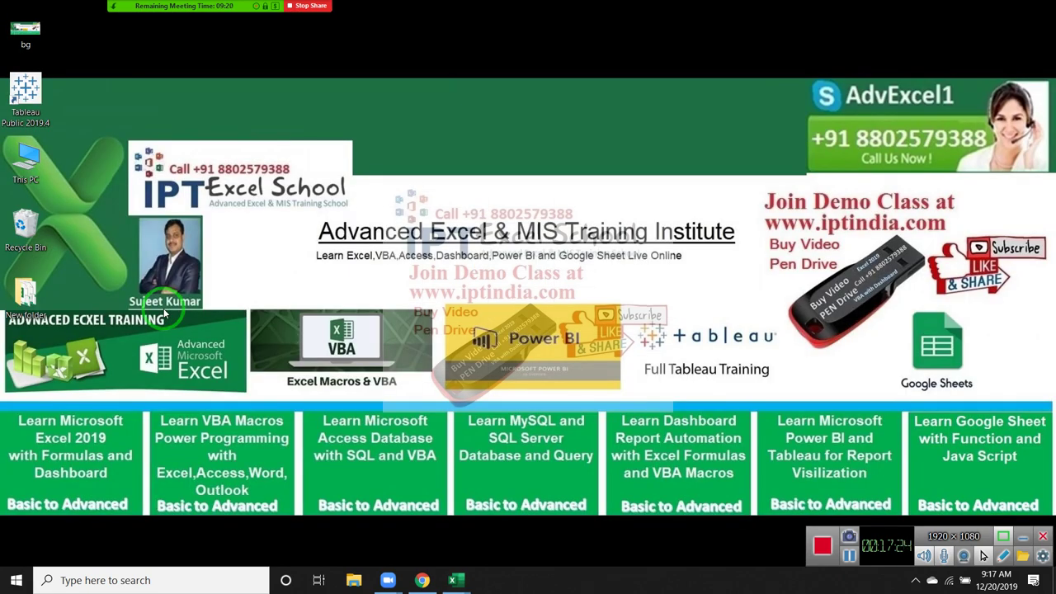